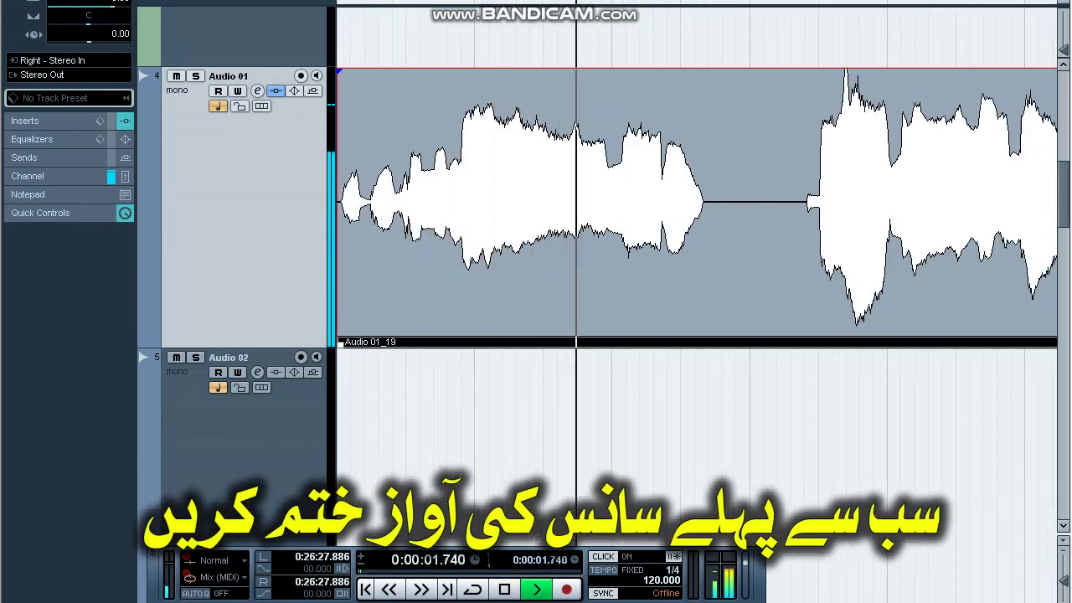
# Stop playback and cut out the first breath on Audio 01, fading out the clip before the gap.
pyautogui.press('space')
pyautogui.press('h')
pyautogui.keyDown('alt'); pyautogui.click(756, 318); pyautogui.keyUp('alt')
pyautogui.keyDown('alt'); pyautogui.click(928, 318); pyautogui.keyUp('alt')
pyautogui.click(870, 318)
pyautogui.press('Delete')
pyautogui.hotkey('ctrl', 'a')
pyautogui.click(737, 151)
pyautogui.moveTo(756, 102); pyautogui.dragTo(737, 103)
pyautogui.click(939, 151)
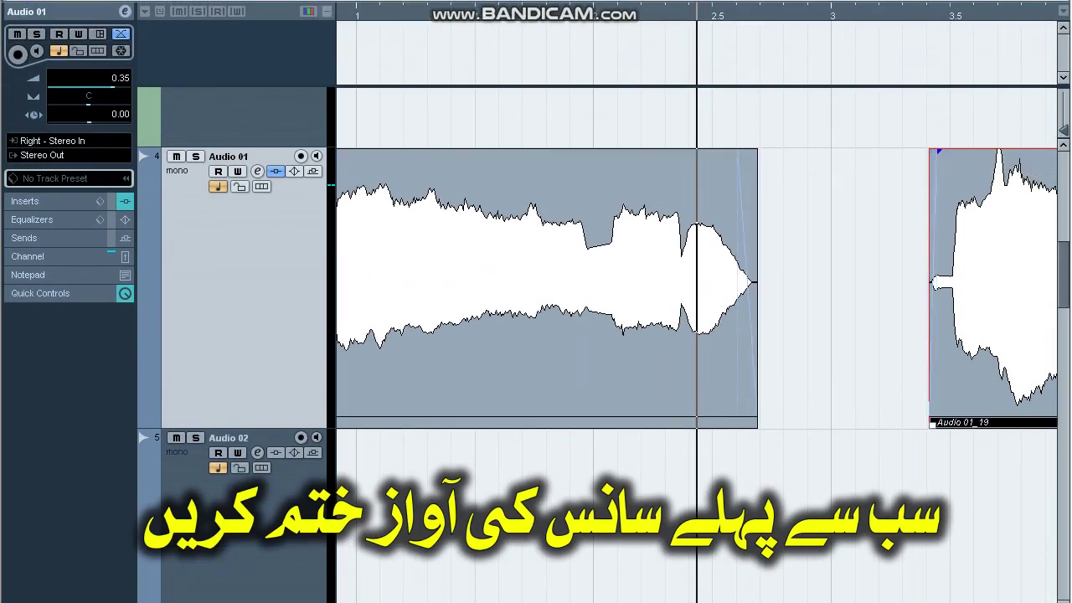
# Remove the breath around bar 7 and lengthen the preceding clip's fade-out.
pyautogui.press('g')
pyautogui.press('g')
pyautogui.press('g')
pyautogui.press('g')
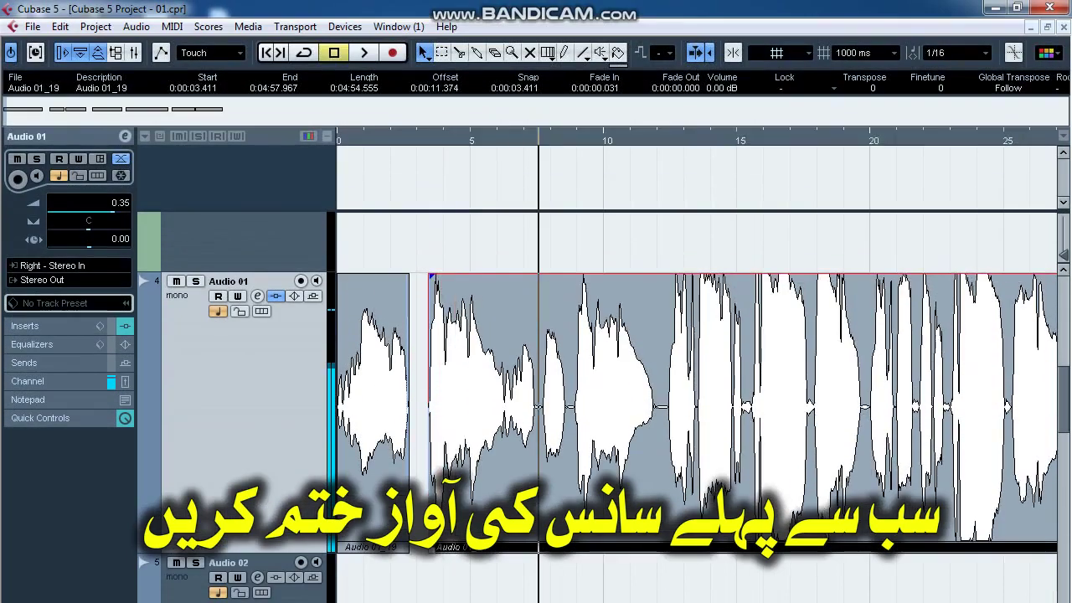
pyautogui.press('h')
pyautogui.press('h')
pyautogui.press('h')
pyautogui.press('h')
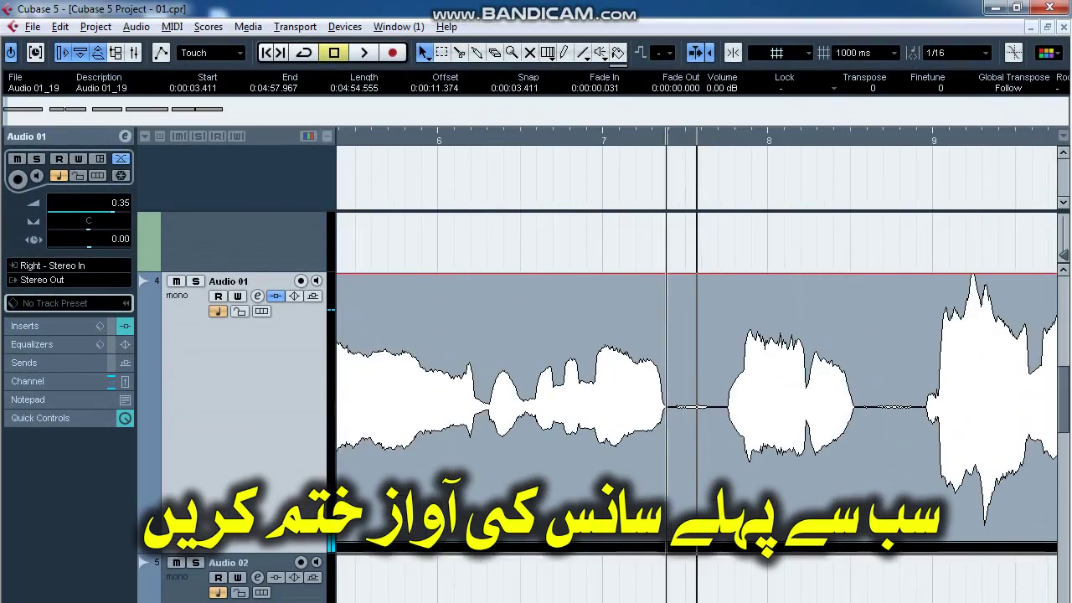
pyautogui.keyDown('alt'); pyautogui.click(666, 407); pyautogui.keyUp('alt')
pyautogui.keyDown('alt'); pyautogui.click(724, 407); pyautogui.keyUp('alt')
pyautogui.click(696, 407)
pyautogui.press('Delete')
pyautogui.click(628, 401)
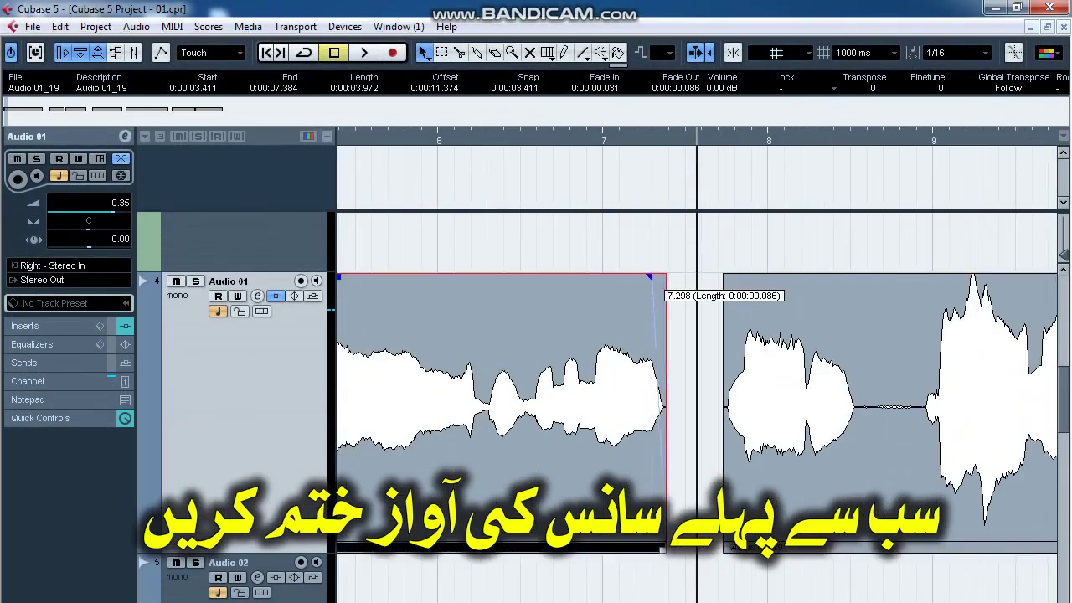
pyautogui.moveTo(651, 278); pyautogui.dragTo(644, 278)
pyautogui.click(737, 293)
# Cut out the quiet section that follows on the vocal.
pyautogui.keyDown('alt'); pyautogui.click(854, 407); pyautogui.keyUp('alt')
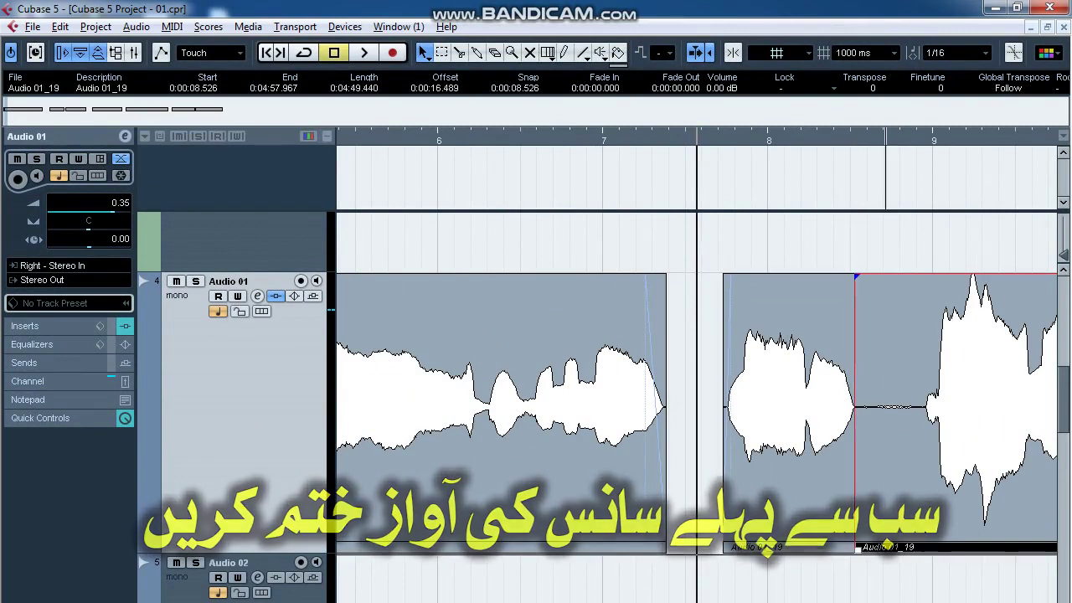
pyautogui.keyDown('alt'); pyautogui.click(926, 407); pyautogui.keyUp('alt')
pyautogui.click(891, 407)
pyautogui.press('Delete')
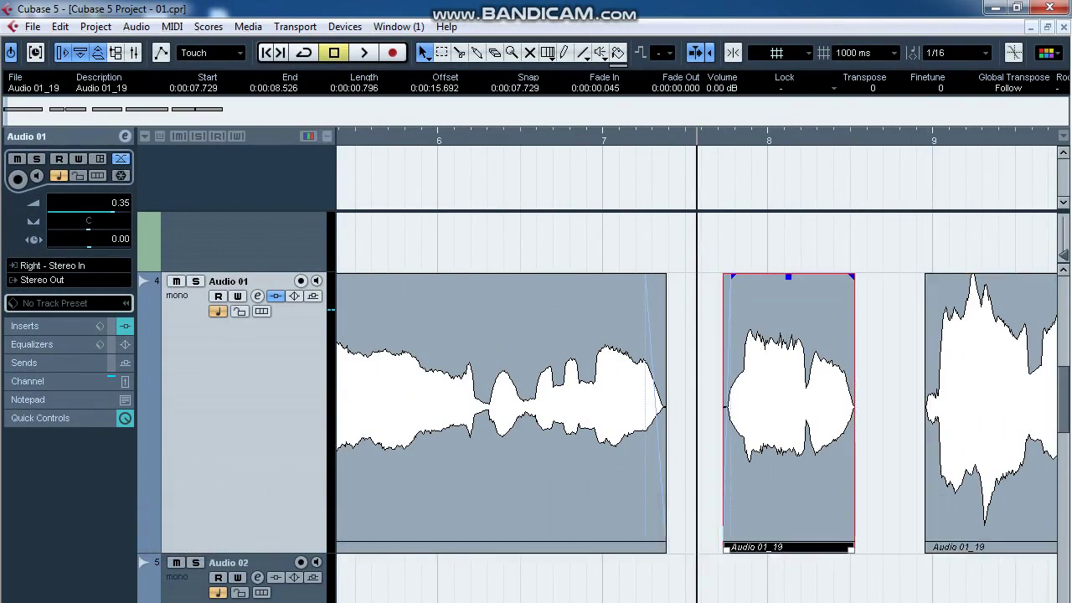
pyautogui.click(979, 402)
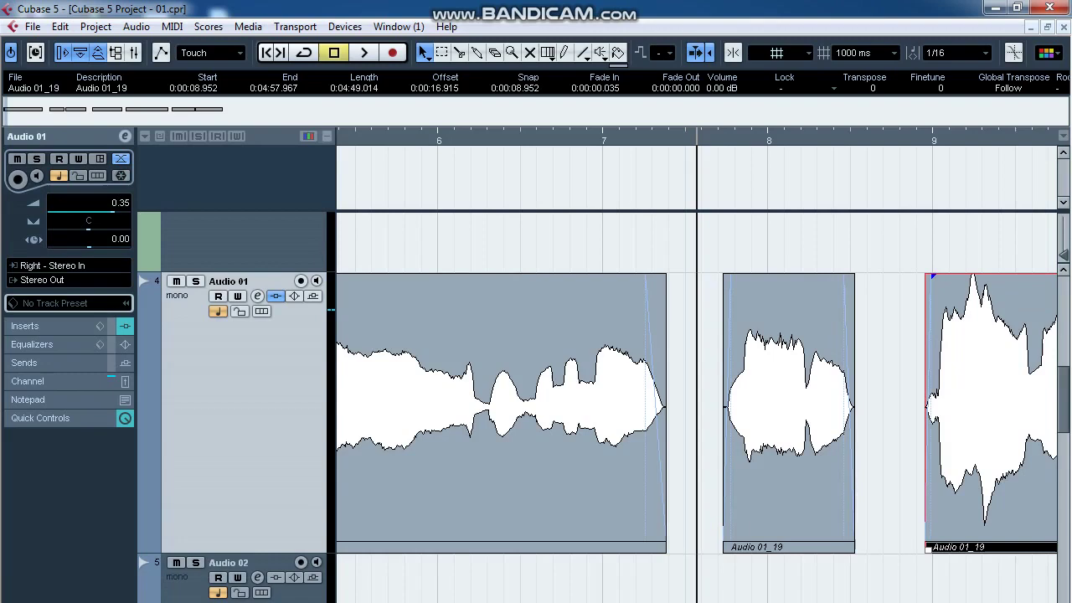
# Cut out the breath near 11.8 seconds and add a short fade-out before the gap.
pyautogui.press('g')
pyautogui.press('g')
pyautogui.press('g')
pyautogui.press('g')
pyautogui.press('g')
pyautogui.press('g')
pyautogui.press('g')
pyautogui.press('g')
pyautogui.press('g')
pyautogui.press('g')
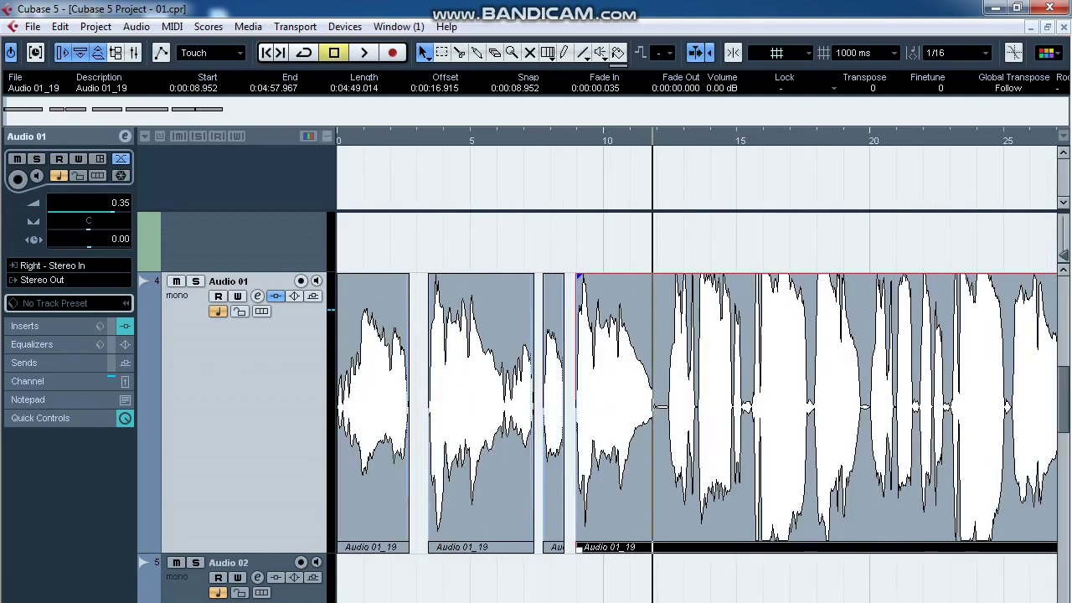
pyautogui.press('h')
pyautogui.press('h')
pyautogui.press('h')
pyautogui.press('h')
pyautogui.press('h')
pyautogui.press('h')
pyautogui.press('h')
pyautogui.press('h')
pyautogui.press('h')
pyautogui.press('h')
pyautogui.press('h')
pyautogui.press('h')
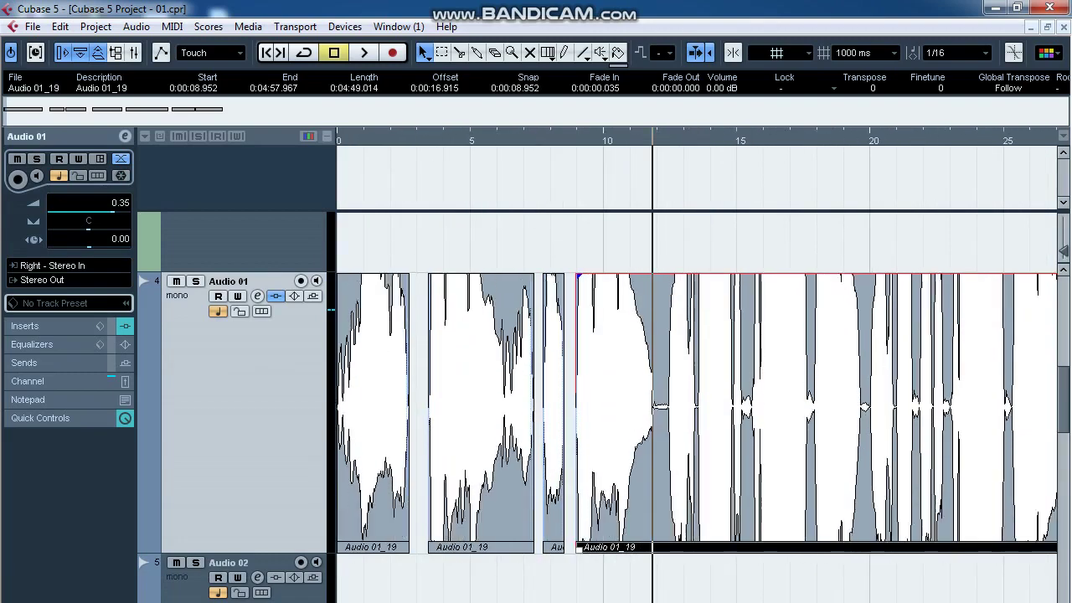
pyautogui.press('h')
pyautogui.press('h')
pyautogui.press('h')
pyautogui.press('g')
pyautogui.press('g')
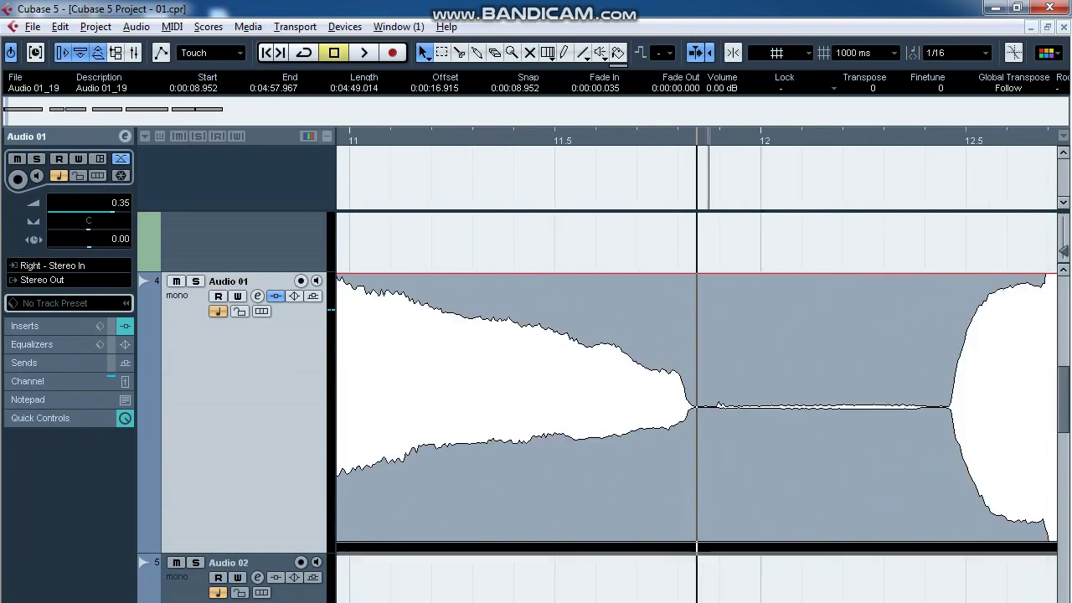
pyautogui.keyDown('alt'); pyautogui.click(704, 410); pyautogui.keyUp('alt')
pyautogui.keyDown('alt'); pyautogui.click(937, 411); pyautogui.keyUp('alt')
pyautogui.click(829, 410)
pyautogui.press('Delete')
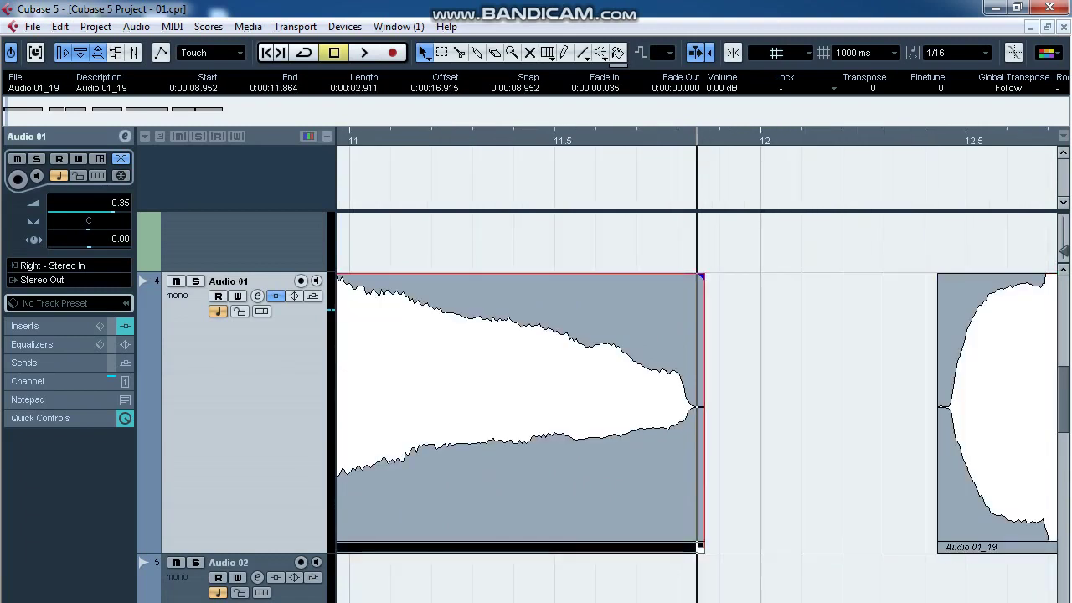
pyautogui.moveTo(335, 410); pyautogui.dragTo(192, 411)
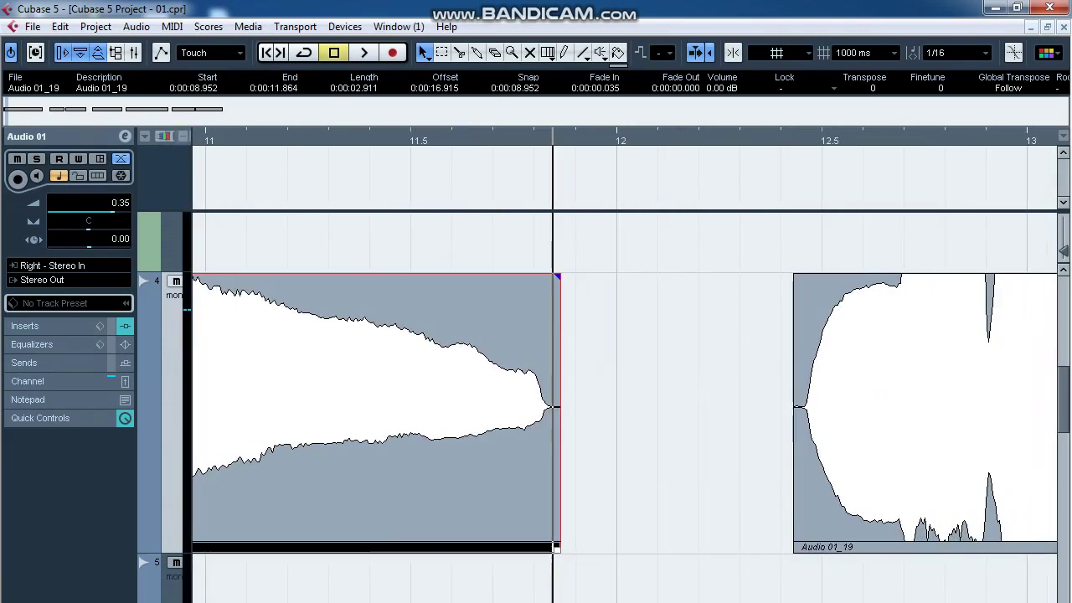
pyautogui.moveTo(553, 276); pyautogui.dragTo(549, 277)
pyautogui.click(817, 310)
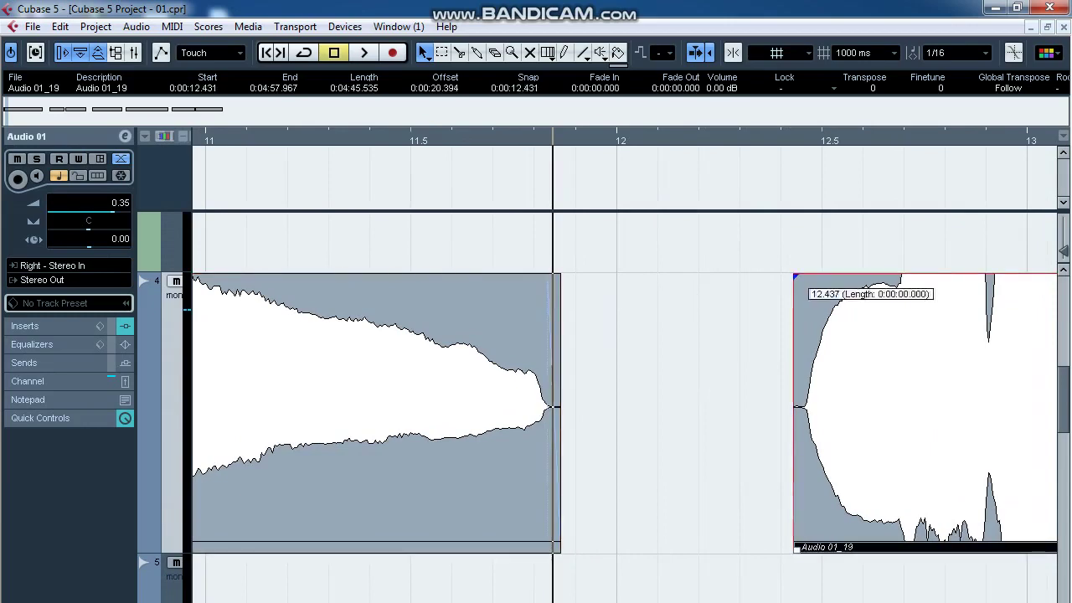
# Shrink the track heights and cut out the next breath, fading out the clip before it.
pyautogui.press('g')
pyautogui.press('g')
pyautogui.press('g')
pyautogui.press('g')
pyautogui.press('g')
pyautogui.press('g')
pyautogui.hotkey('shift', 'g')
pyautogui.hotkey('shift', 'g')
pyautogui.hotkey('shift', 'g')
pyautogui.hotkey('shift', 'g')
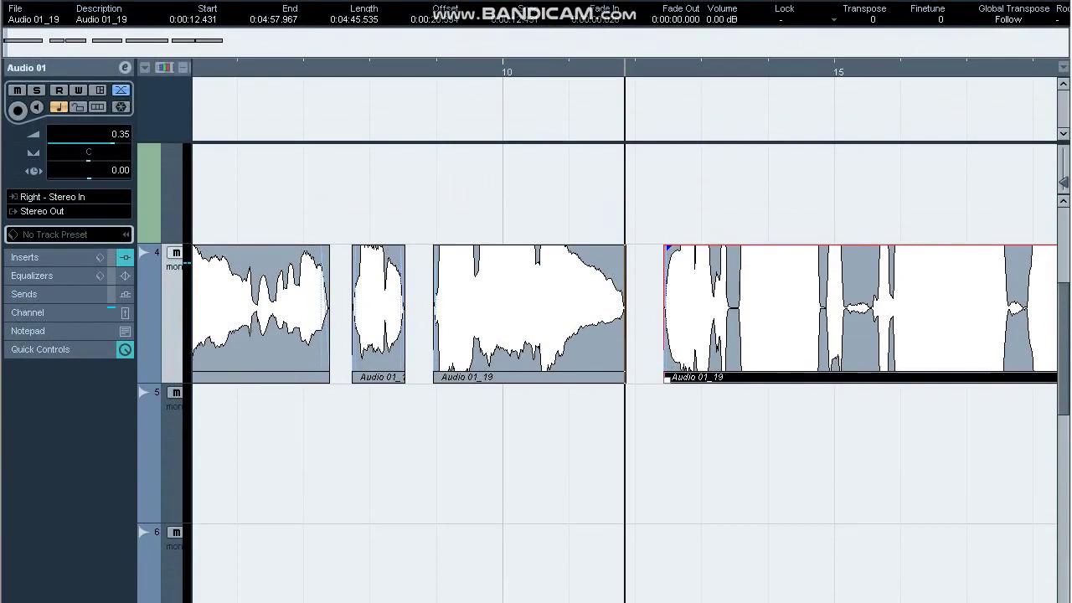
pyautogui.moveTo(1063, 165); pyautogui.dragTo(1064, 186)
pyautogui.click(868, 140)
pyautogui.press('h')
pyautogui.press('h')
pyautogui.press('h')
pyautogui.press('h')
pyautogui.press('h')
pyautogui.press('h')
pyautogui.press('h')
pyautogui.press('h')
pyautogui.keyDown('alt'); pyautogui.click(531, 377); pyautogui.keyUp('alt')
pyautogui.keyDown('alt'); pyautogui.click(641, 377); pyautogui.keyUp('alt')
pyautogui.click(604, 377)
pyautogui.press('Delete')
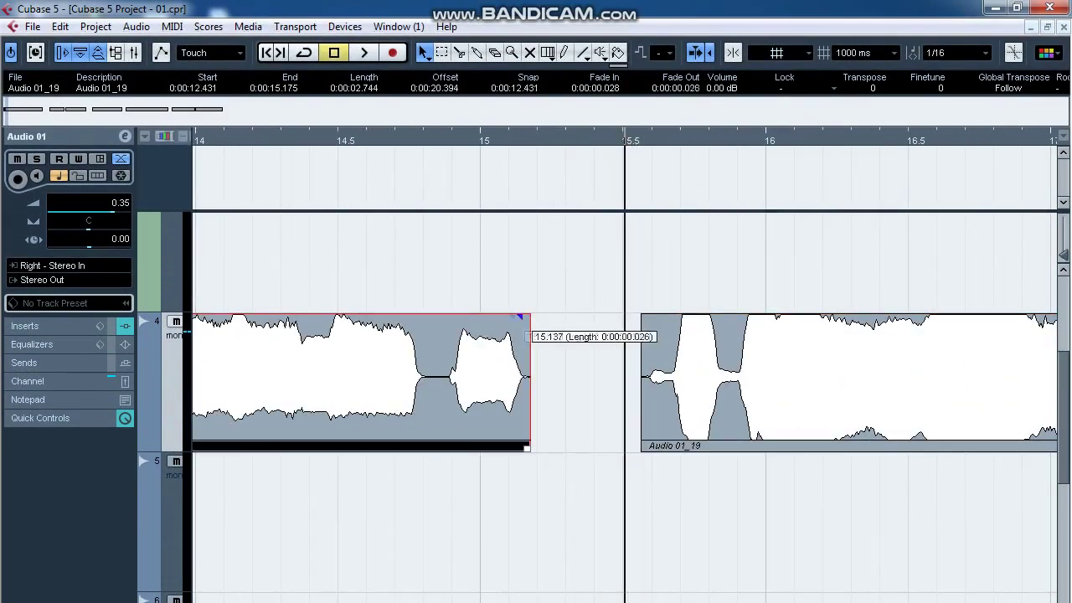
pyautogui.moveTo(526, 317); pyautogui.dragTo(512, 317)
pyautogui.click(656, 335)
# Cut out the following short breath and stop playback.
pyautogui.press('g')
pyautogui.press('g')
pyautogui.press('g')
pyautogui.press('g')
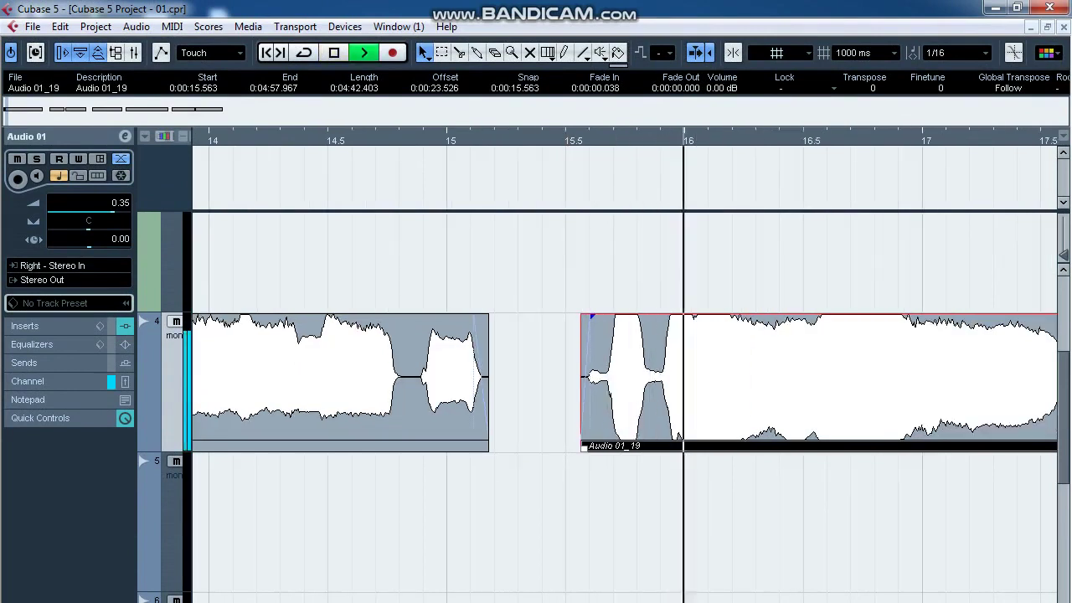
pyautogui.keyDown('alt'); pyautogui.click(760, 377); pyautogui.keyUp('alt')
pyautogui.keyDown('alt'); pyautogui.click(792, 377); pyautogui.keyUp('alt')
pyautogui.press('space')
pyautogui.click(776, 377)
pyautogui.press('Delete')
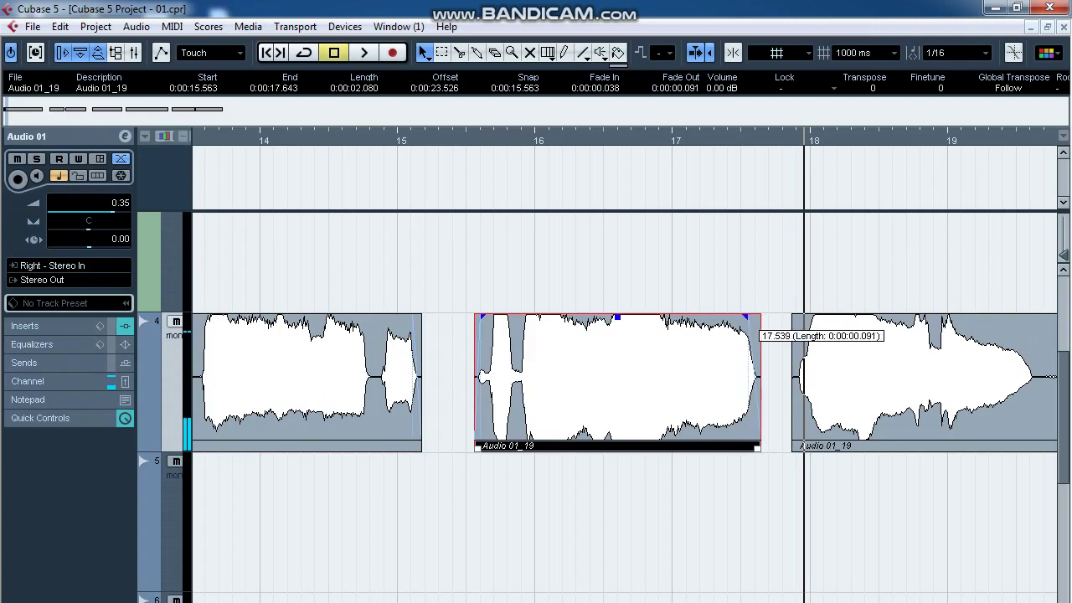
pyautogui.click(822, 342)
# Remove the next breath, adding a fade-out and fade-in on either side, then play it back.
pyautogui.press('g')
pyautogui.press('g')
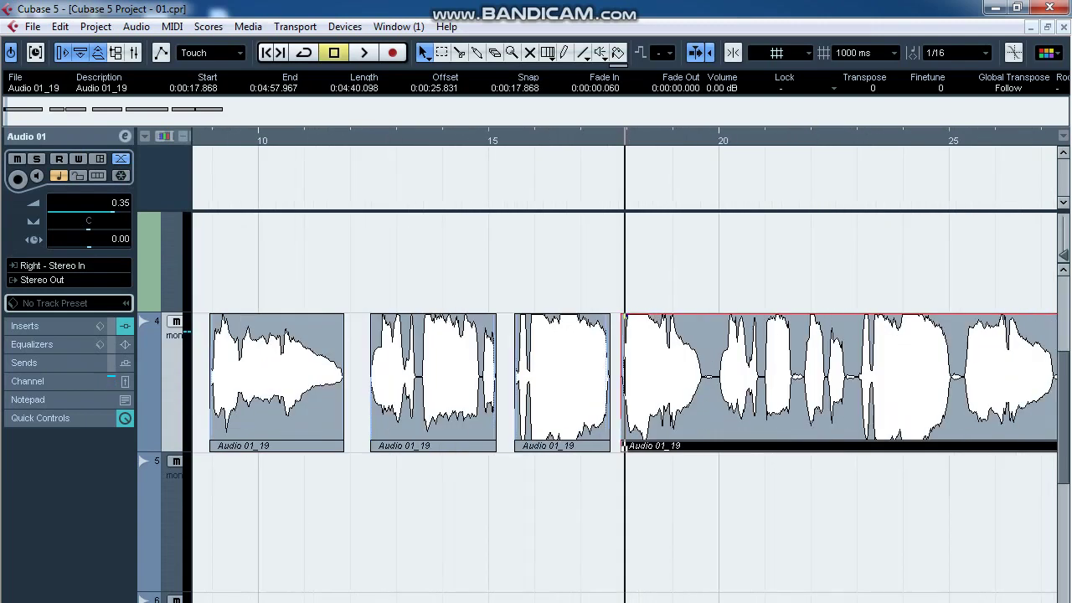
pyautogui.click(706, 140)
pyautogui.press('h')
pyautogui.press('h')
pyautogui.press('h')
pyautogui.press('h')
pyautogui.press('h')
pyautogui.press('h')
pyautogui.press('h')
pyautogui.press('h')
pyautogui.press('h')
pyautogui.keyDown('alt'); pyautogui.click(607, 419); pyautogui.keyUp('alt')
pyautogui.keyDown('alt'); pyautogui.click(688, 419); pyautogui.keyUp('alt')
pyautogui.click(657, 410)
pyautogui.press('Delete')
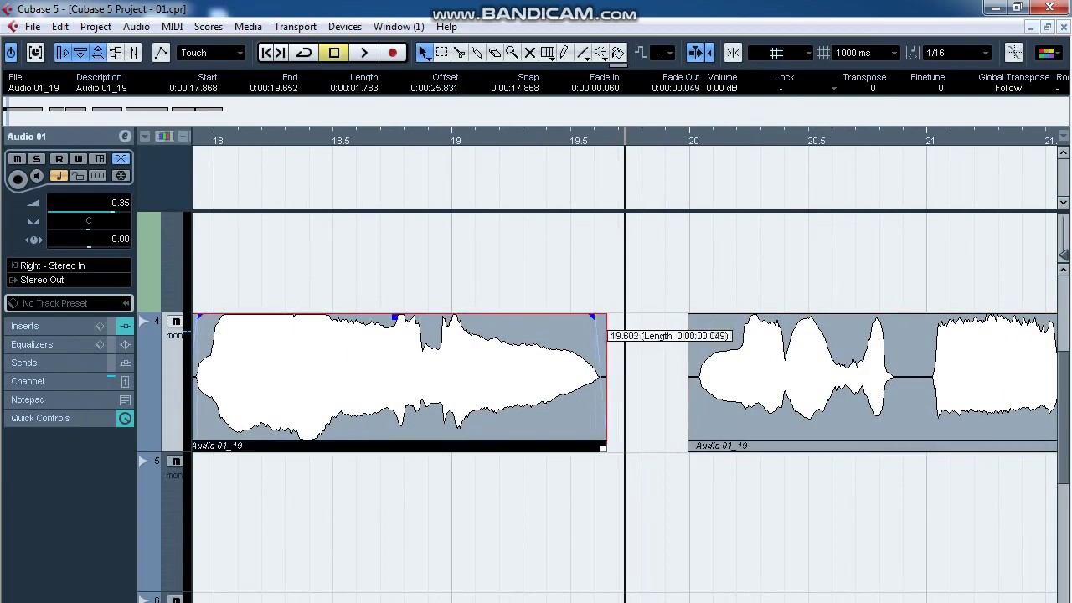
pyautogui.moveTo(597, 318); pyautogui.dragTo(594, 318)
pyautogui.click(705, 335)
pyautogui.moveTo(700, 318); pyautogui.dragTo(703, 318)
pyautogui.click(654, 419)
pyautogui.press('space')
# Split off and delete another breath, then audition the section.
pyautogui.press('g')
pyautogui.press('g')
pyautogui.press('g')
pyautogui.press('g')
pyautogui.press('g')
pyautogui.press('g')
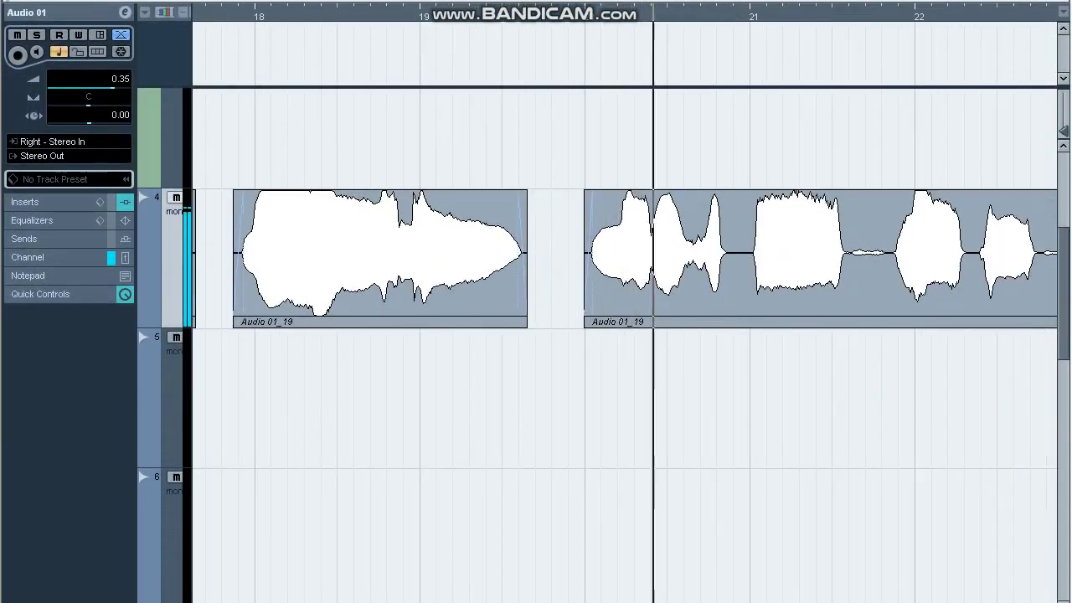
pyautogui.press('h')
pyautogui.press('h')
pyautogui.press('h')
pyautogui.press('h')
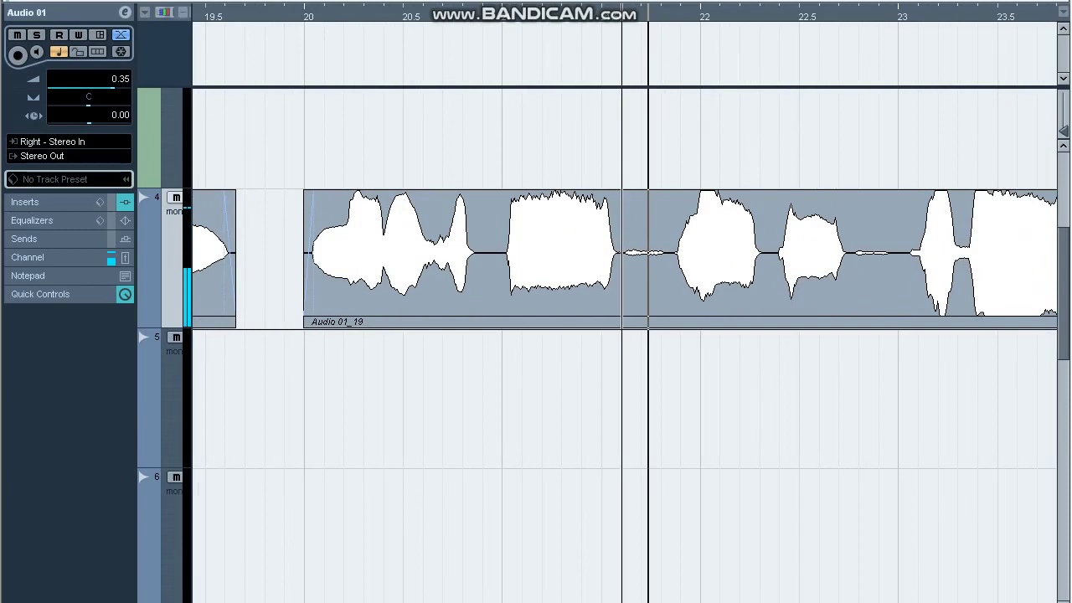
pyautogui.keyDown('alt'); pyautogui.click(669, 326); pyautogui.keyUp('alt')
pyautogui.click(653, 323)
pyautogui.press('Delete')
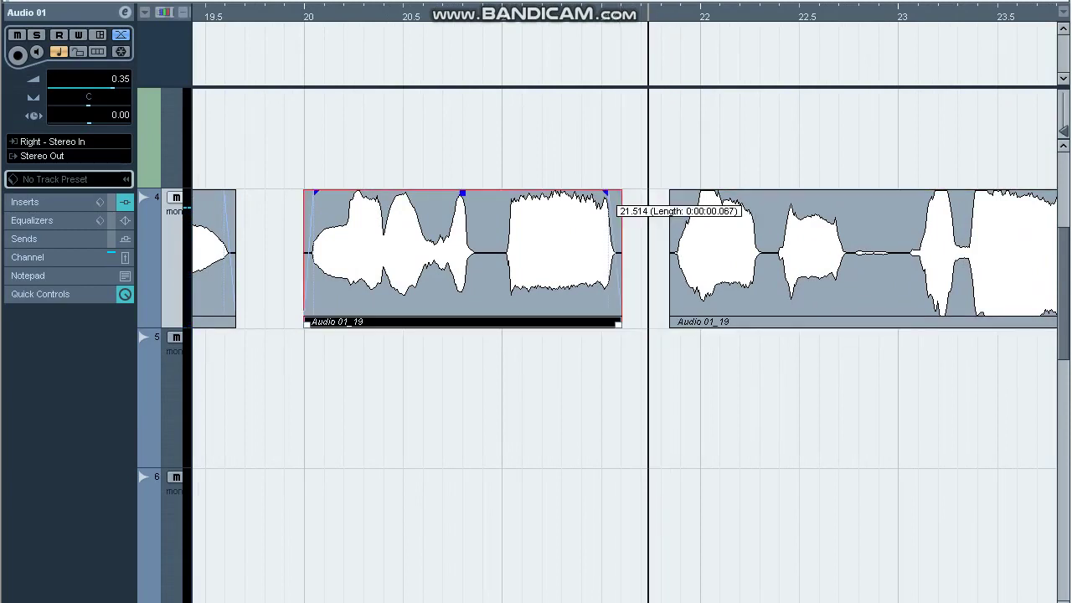
pyautogui.click(683, 219)
pyautogui.click(649, 268)
pyautogui.press('space')
# Cut out the next breath piece and audition the edit.
pyautogui.press('g')
pyautogui.press('g')
pyautogui.press('g')
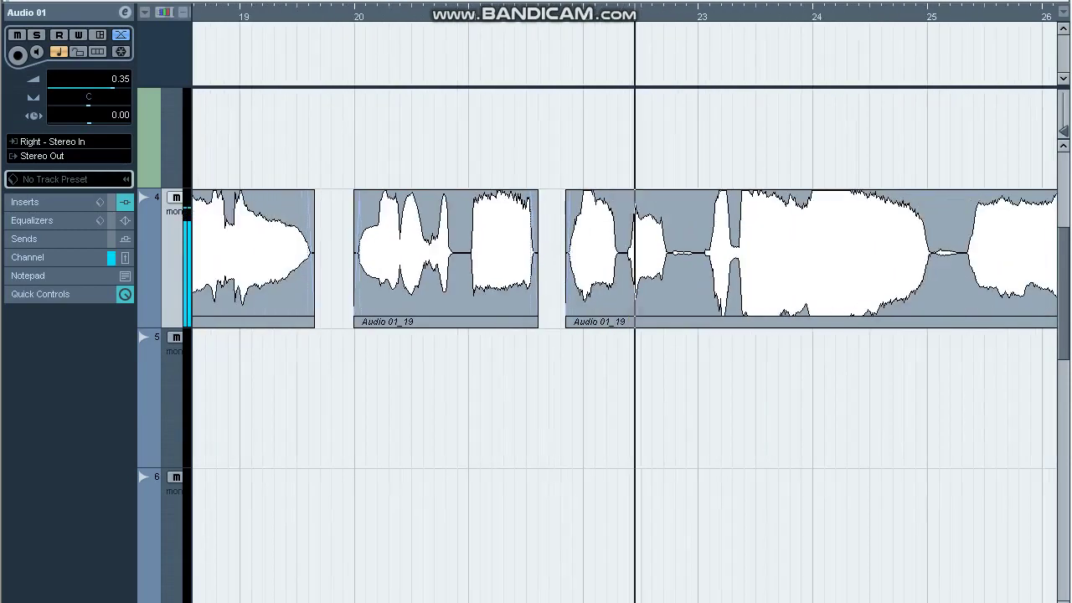
pyautogui.press('h')
pyautogui.press('h')
pyautogui.press('space')
pyautogui.keyDown('alt'); pyautogui.click(631, 326); pyautogui.keyUp('alt')
pyautogui.keyDown('alt'); pyautogui.click(681, 326); pyautogui.keyUp('alt')
pyautogui.click(659, 323)
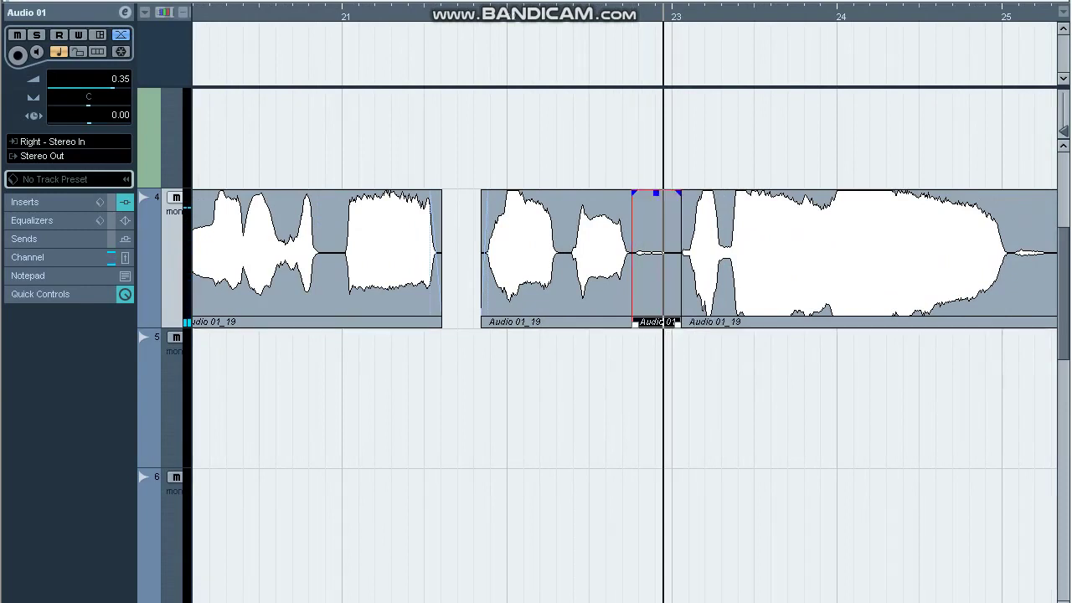
pyautogui.press('Delete')
pyautogui.click(698, 242)
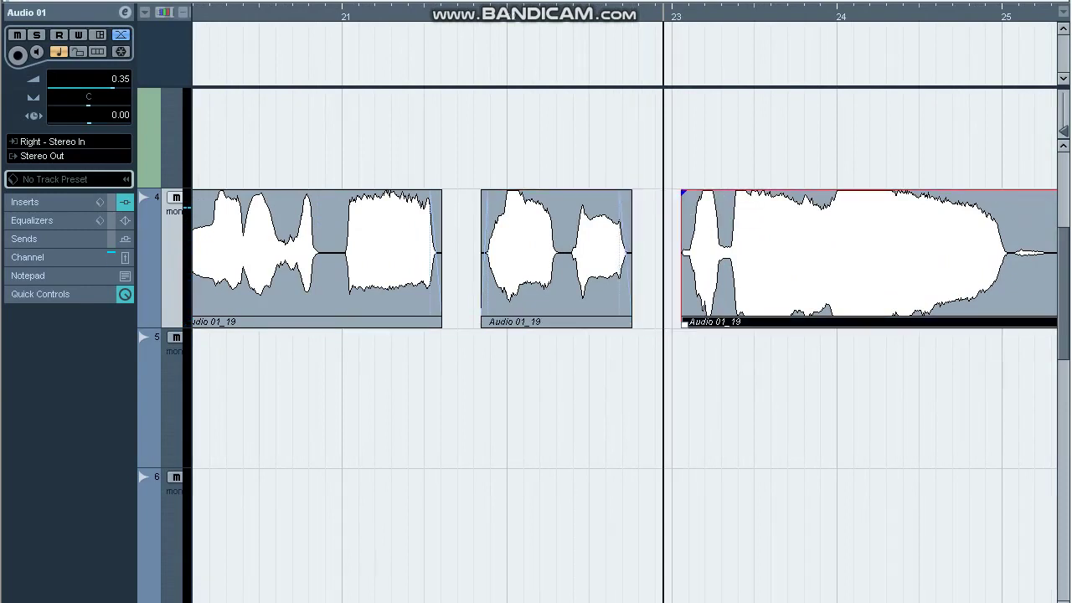
pyautogui.press('space')
# Delete the following breath and add a short fade-out to the clip before it.
pyautogui.press('g')
pyautogui.press('g')
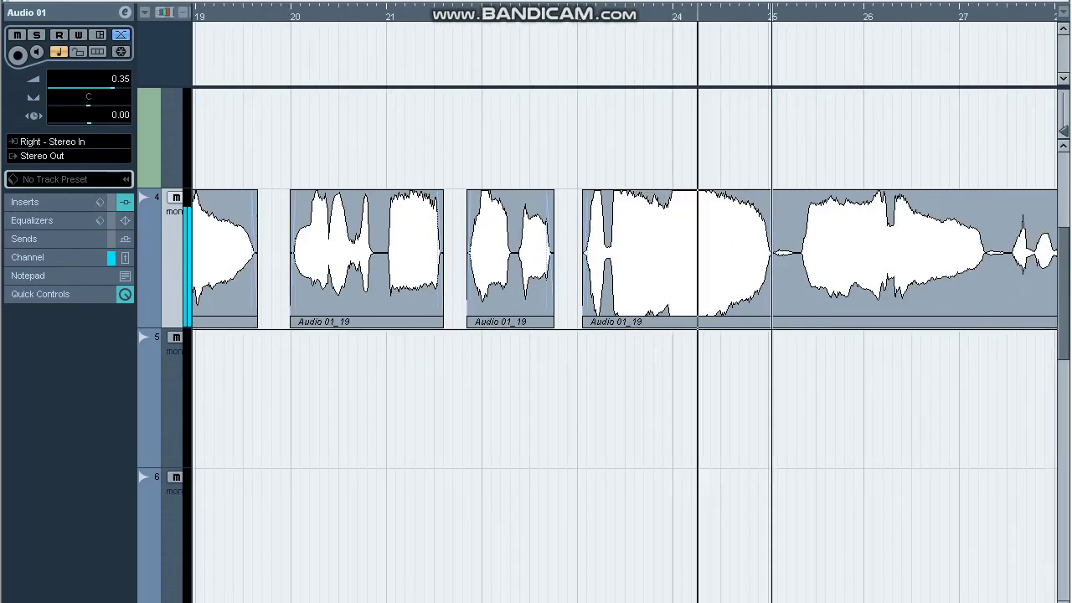
pyautogui.keyDown('alt'); pyautogui.click(793, 327); pyautogui.keyUp('alt')
pyautogui.click(783, 323)
pyautogui.press('Delete')
pyautogui.press('g')
pyautogui.press('space')
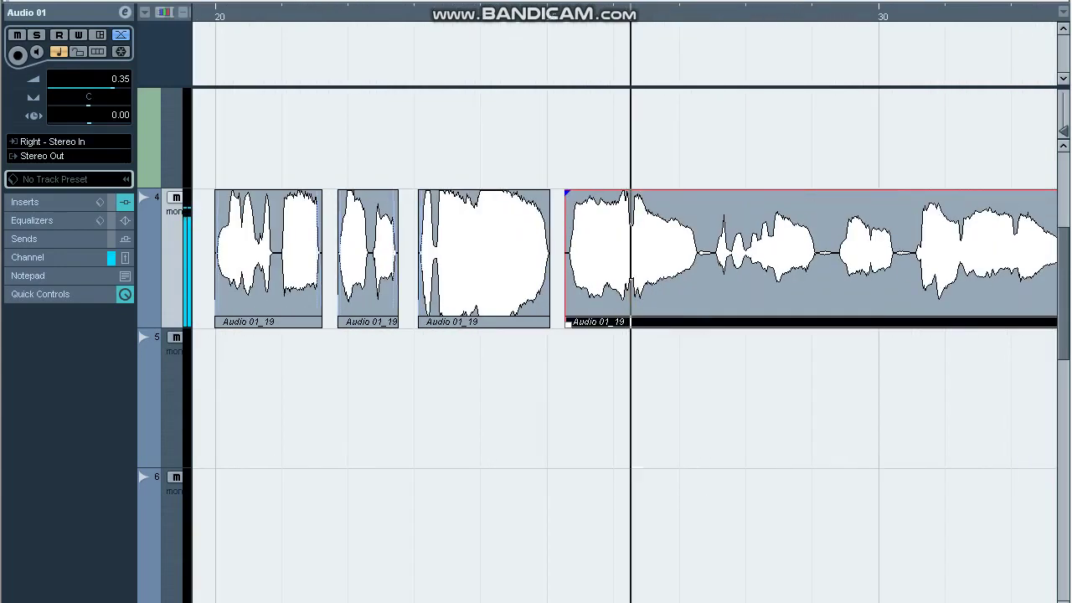
pyautogui.click(502, 260)
pyautogui.moveTo(547, 192); pyautogui.dragTo(572, 193)
pyautogui.click(587, 251)
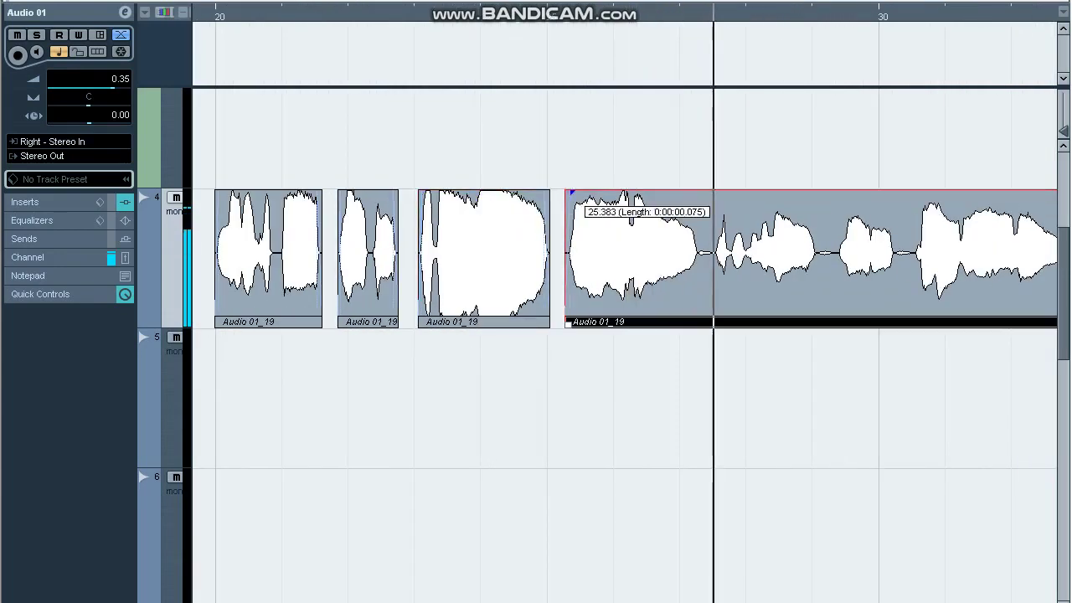
# Remove the breath near the clip's start and lengthen the left clip's fade-out.
pyautogui.press('h')
pyautogui.press('h')
pyautogui.press('h')
pyautogui.keyDown('alt'); pyautogui.click(540, 327); pyautogui.keyUp('alt')
pyautogui.keyDown('alt'); pyautogui.click(586, 327); pyautogui.keyUp('alt')
pyautogui.click(570, 323)
pyautogui.press('Delete')
pyautogui.click(519, 301)
pyautogui.moveTo(538, 193); pyautogui.dragTo(534, 194)
pyautogui.click(596, 218)
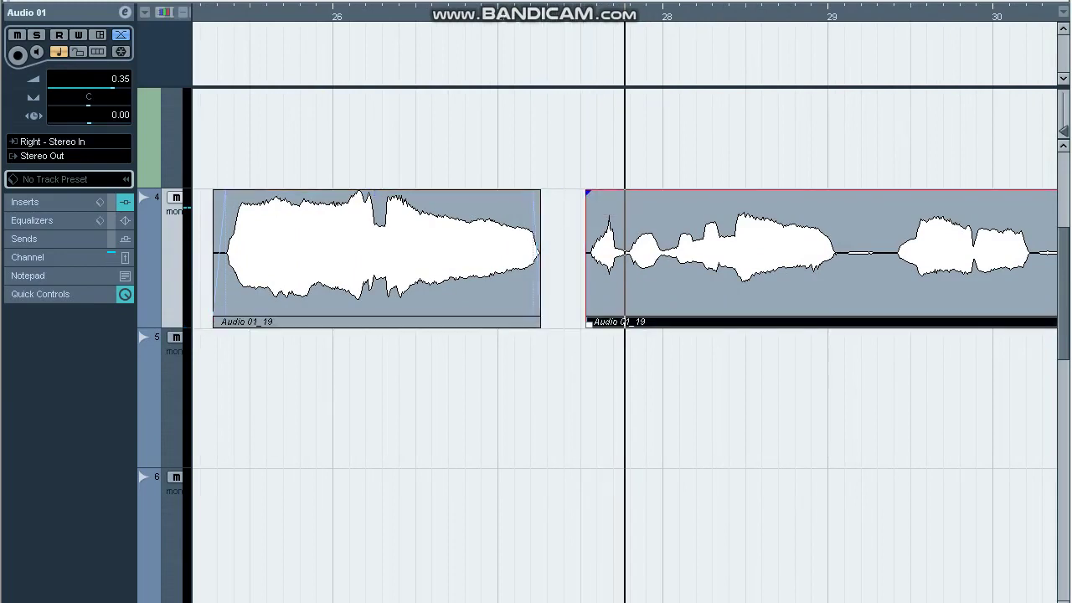
# Cut out the next breath and add a fade-out to the middle clip.
pyautogui.keyDown('alt'); pyautogui.click(844, 284); pyautogui.keyUp('alt')
pyautogui.keyDown('alt'); pyautogui.click(888, 285); pyautogui.keyUp('alt')
pyautogui.click(868, 285)
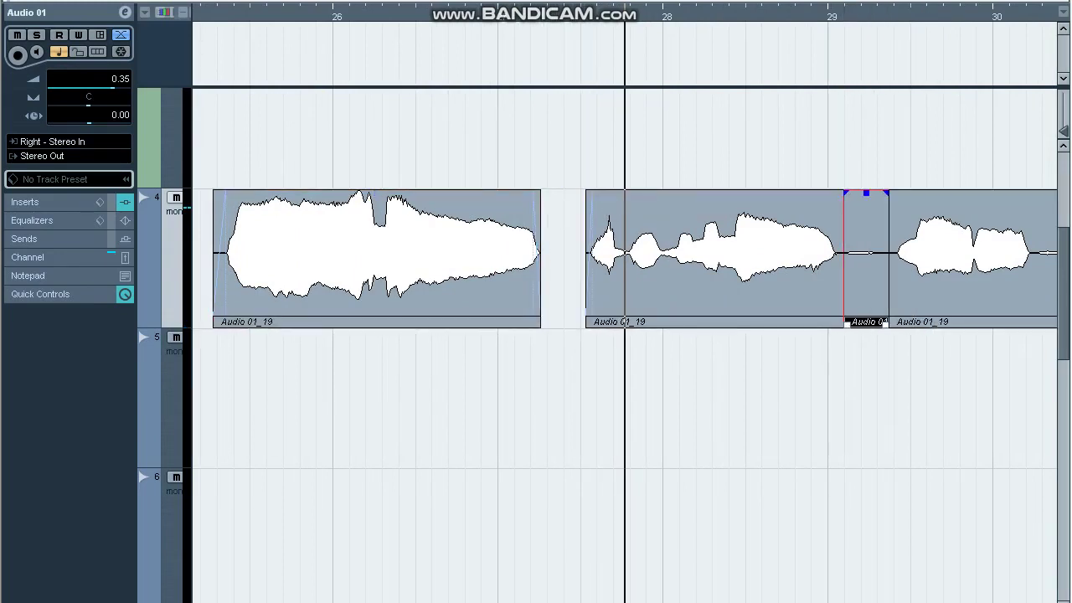
pyautogui.press('Delete')
pyautogui.click(899, 216)
pyautogui.moveTo(840, 193); pyautogui.dragTo(897, 192)
pyautogui.click(897, 164)
# Delete the silent stretch in the third event, leaving Audio 01_19 separate, and zoom back out.
pyautogui.press('space')
pyautogui.press('g')
pyautogui.press('g')
pyautogui.press('g')
pyautogui.press('h')
pyautogui.press('h')
pyautogui.press('h')
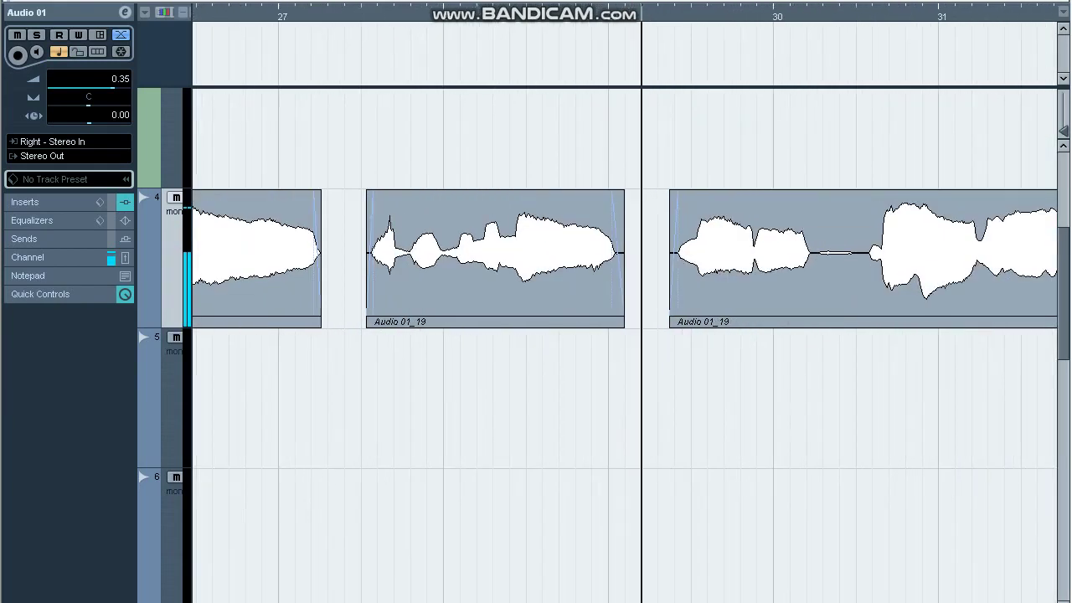
pyautogui.keyDown('alt'); pyautogui.click(811, 277); pyautogui.keyUp('alt')
pyautogui.keyDown('alt'); pyautogui.click(865, 276); pyautogui.keyUp('alt')
pyautogui.click(840, 276)
pyautogui.press('Delete')
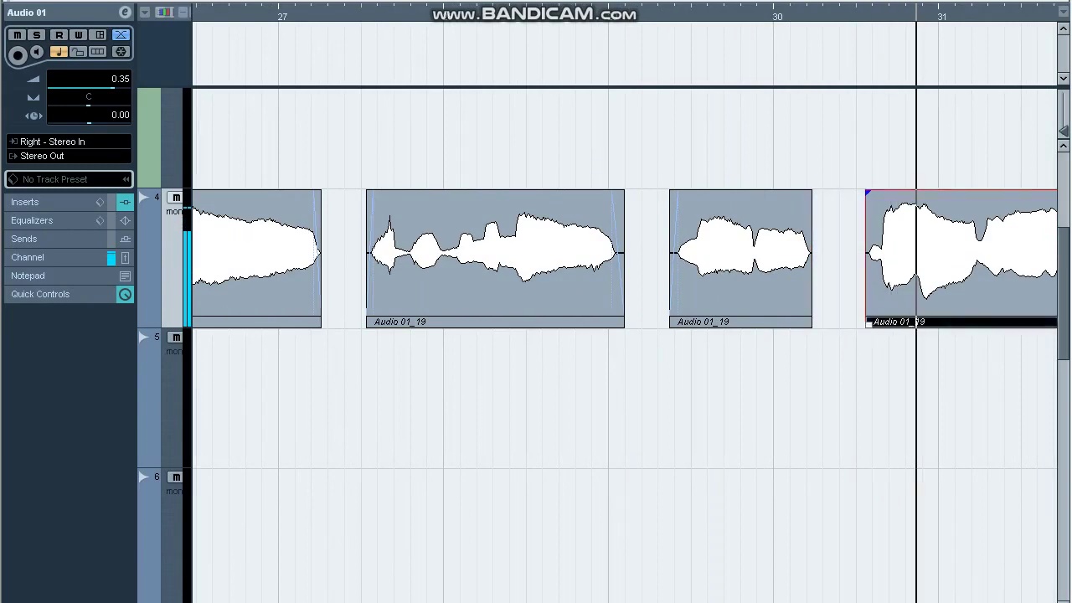
pyautogui.click(754, 251)
pyautogui.click(890, 251)
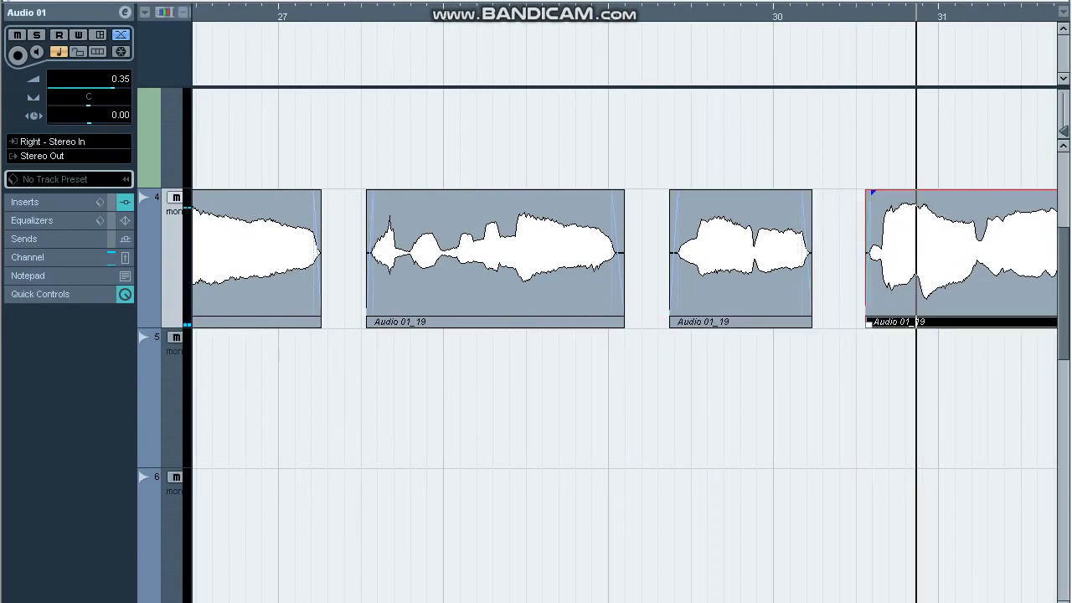
pyautogui.press('g')
pyautogui.press('g')
pyautogui.press('g')
pyautogui.press('g')
pyautogui.press('g')
pyautogui.press('g')
pyautogui.press('g')
pyautogui.press('g')
pyautogui.hotkey('shift', 'g')
pyautogui.press('g')
pyautogui.press('g')
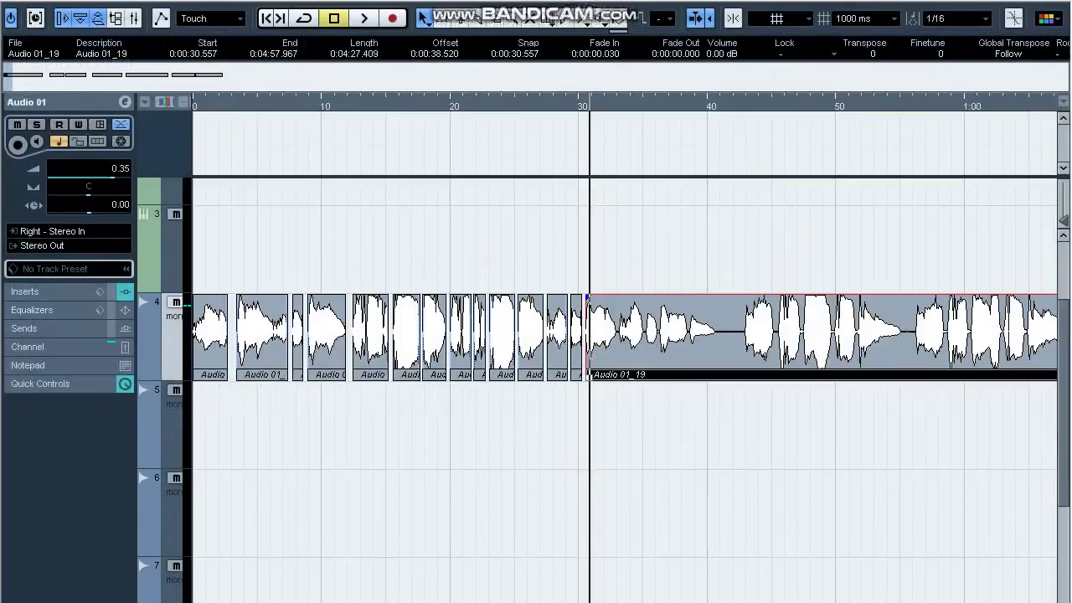
pyautogui.press('g')
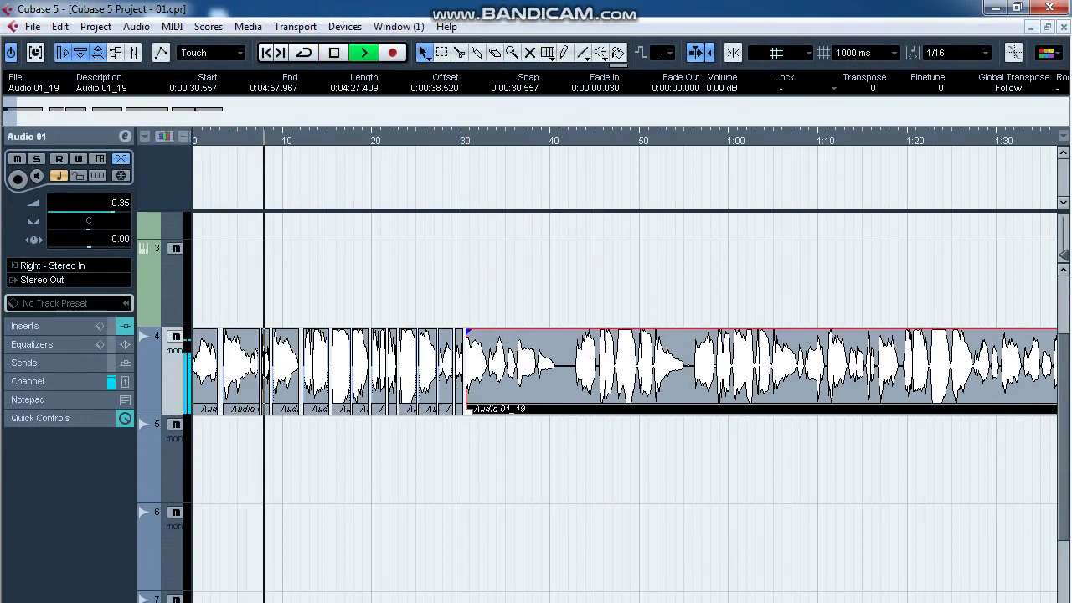
pyautogui.press('g')
pyautogui.press('g')
pyautogui.press('g')
pyautogui.press('g')
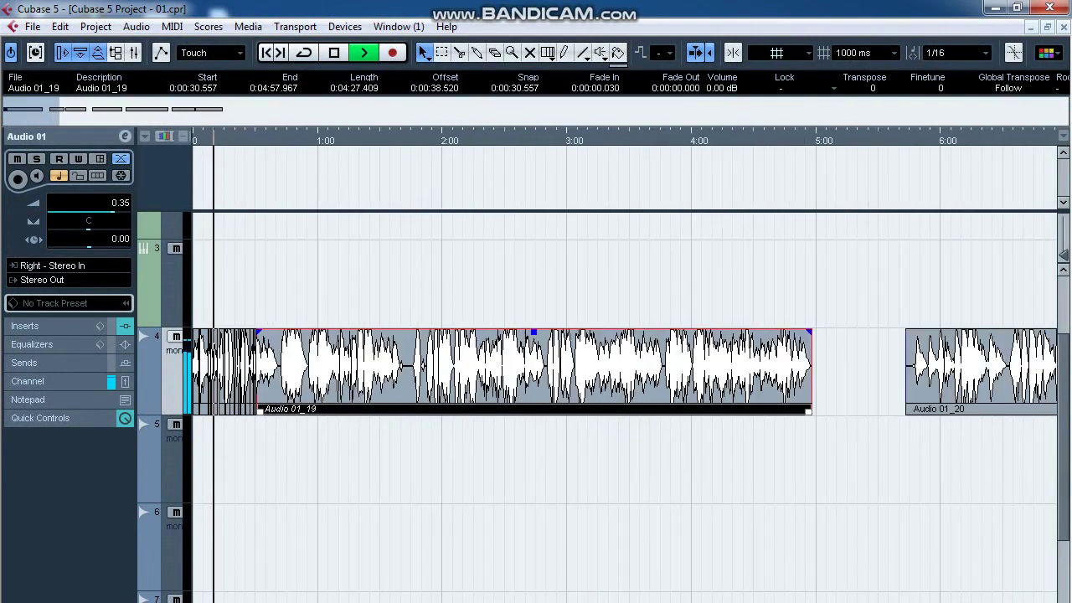
pyautogui.press('h')
pyautogui.press('h')
pyautogui.press('h')
pyautogui.press('h')
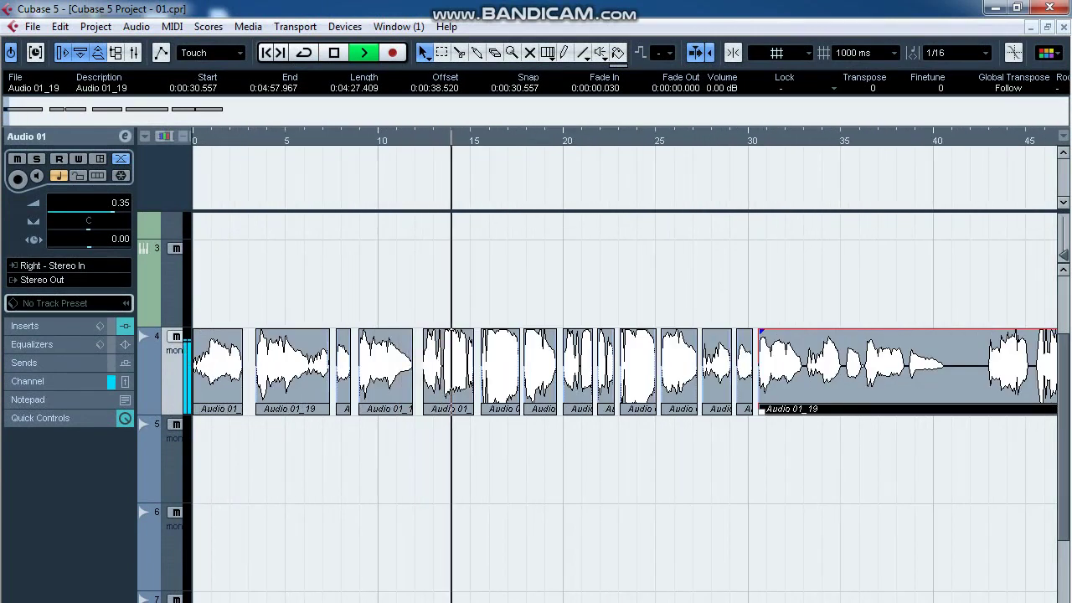
pyautogui.press('space')
pyautogui.click(802, 140)
pyautogui.press('h')
pyautogui.press('h')
pyautogui.press('h')
pyautogui.press('h')
pyautogui.press('h')
pyautogui.press('h')
pyautogui.press('h')
pyautogui.press('h')
pyautogui.press('h')
pyautogui.press('h')
# Cut out and delete the first two silent gaps in the Audio 01 vocal.
pyautogui.click(618, 423)
pyautogui.keyDown('alt'); pyautogui.click(622, 402); pyautogui.keyUp('alt')
pyautogui.keyDown('alt'); pyautogui.click(658, 351); pyautogui.keyUp('alt')
pyautogui.click(651, 352)
pyautogui.press('Delete')
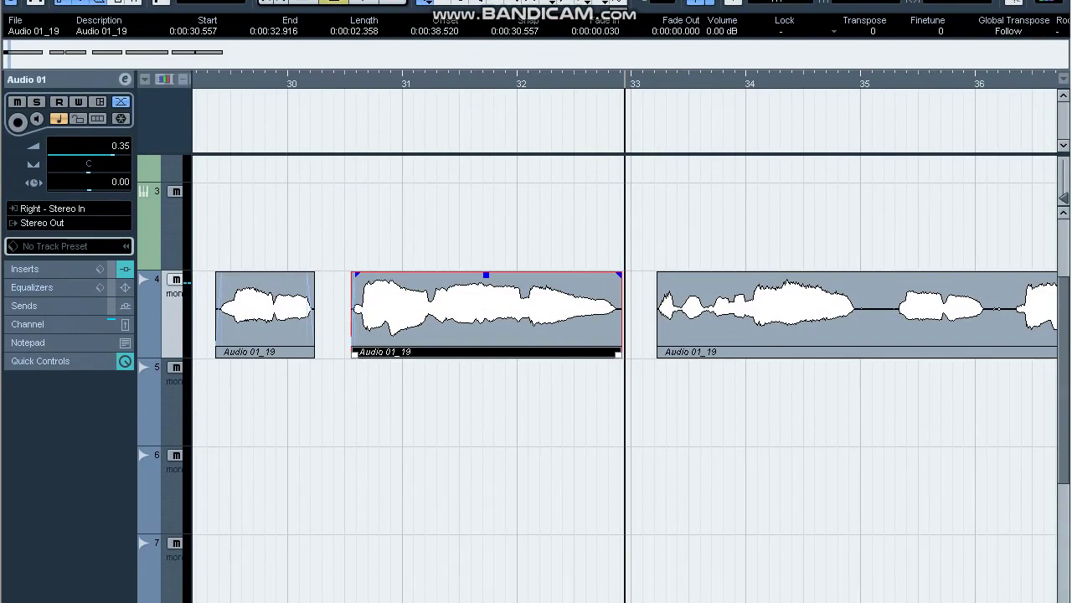
pyautogui.click(668, 285)
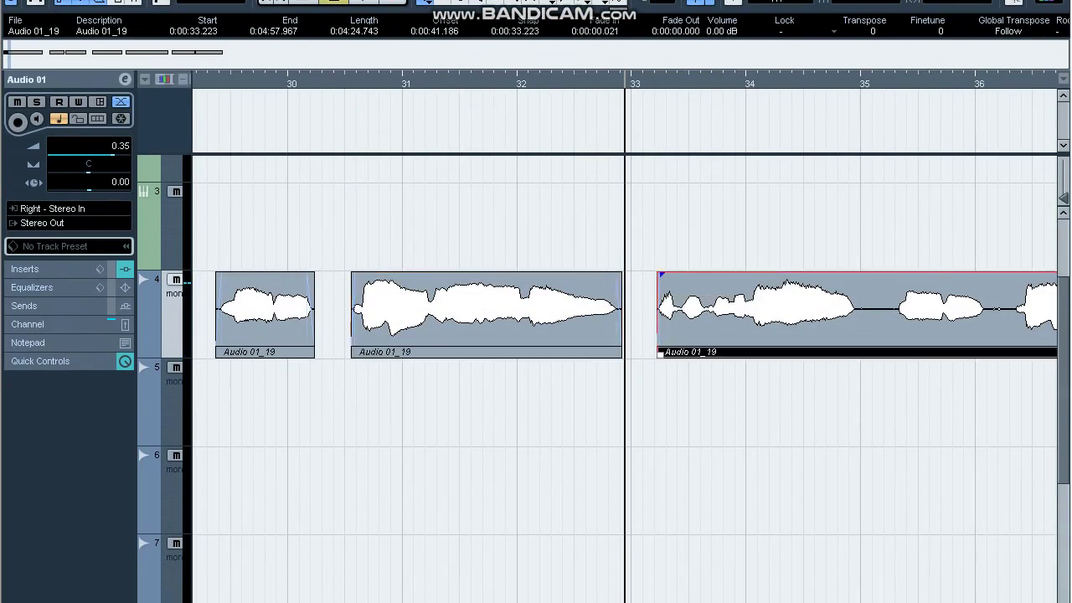
pyautogui.keyDown('alt'); pyautogui.click(855, 353); pyautogui.keyUp('alt')
pyautogui.keyDown('alt'); pyautogui.click(894, 353); pyautogui.keyUp('alt')
pyautogui.click(878, 351)
pyautogui.press('Delete')
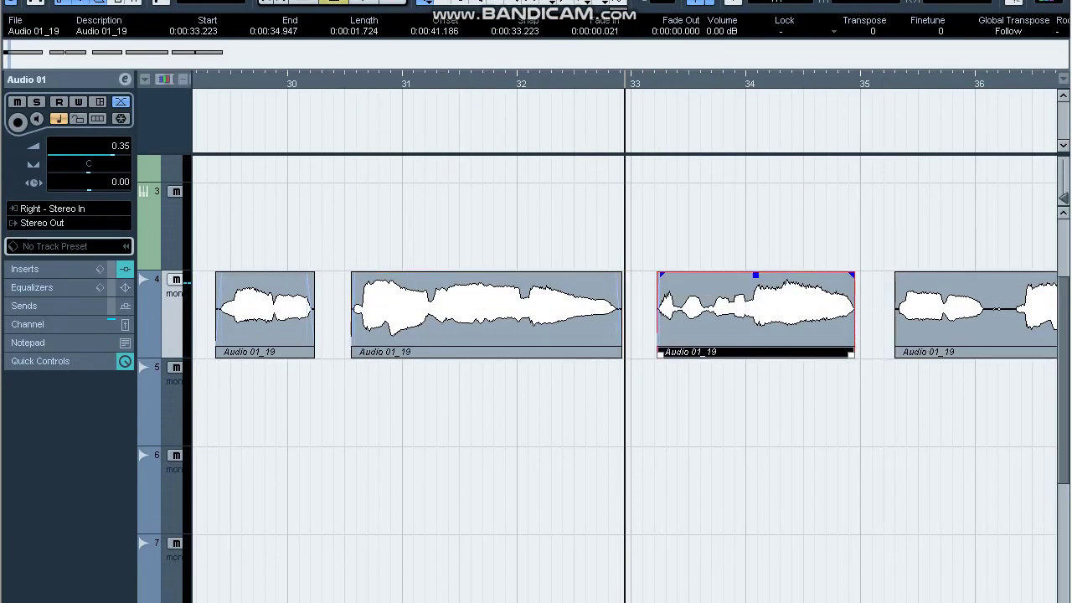
# Split off and delete the longer silent stretch after the new gap.
pyautogui.click(875, 289)
pyautogui.click(905, 289)
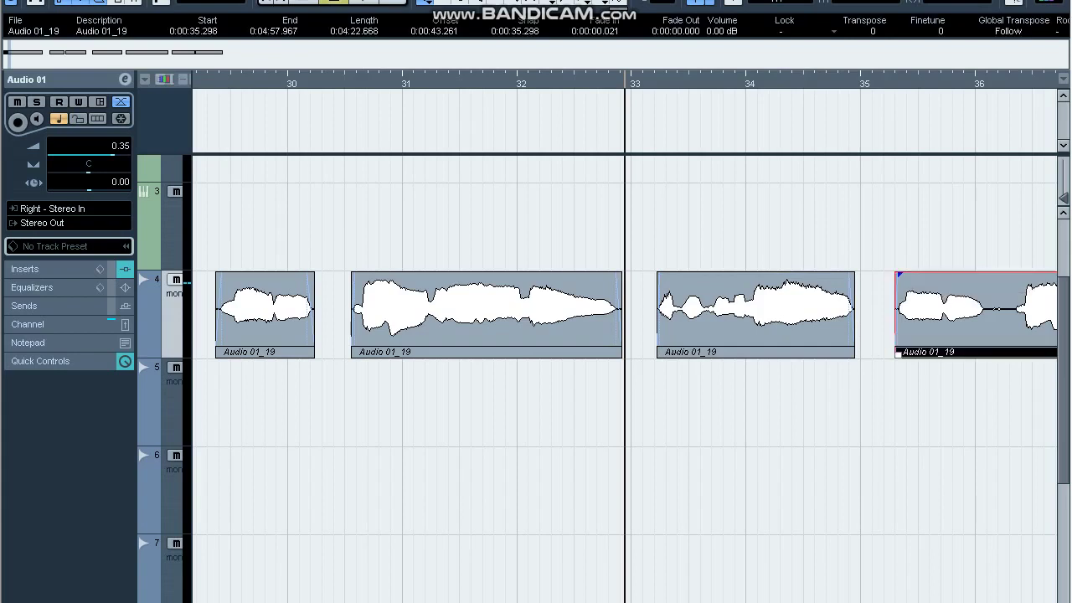
pyautogui.press('g')
pyautogui.press('g')
pyautogui.press('g')
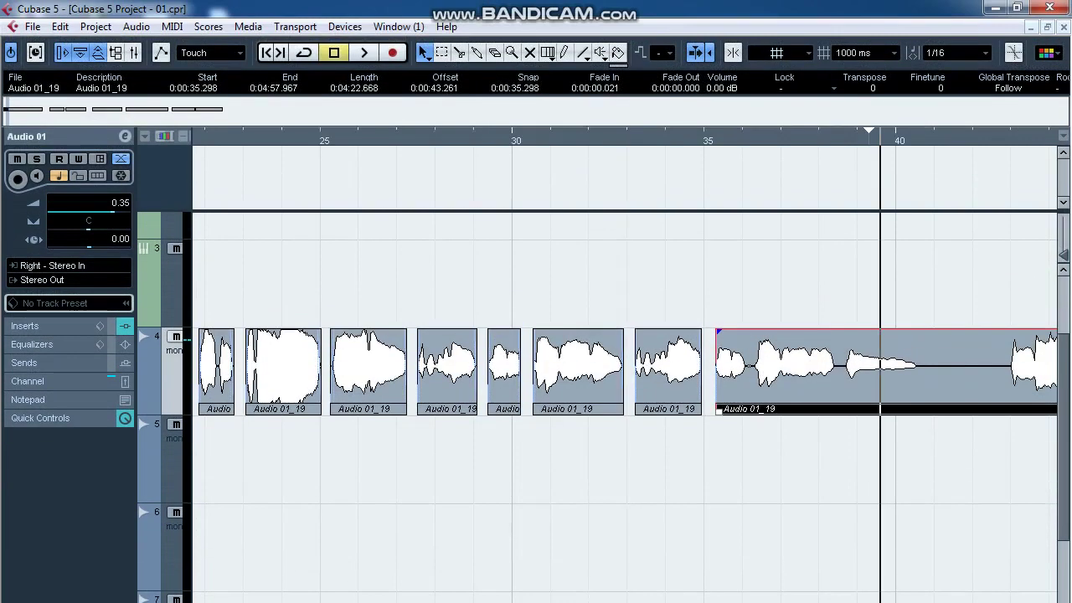
pyautogui.press('h')
pyautogui.press('h')
pyautogui.keyDown('alt'); pyautogui.click(688, 411); pyautogui.keyUp('alt')
pyautogui.keyDown('alt'); pyautogui.click(851, 410); pyautogui.keyUp('alt')
pyautogui.click(808, 391)
pyautogui.press('Delete')
# Move the following vocal phrase earlier so it starts at 0:00:41.734.
pyautogui.click(682, 348)
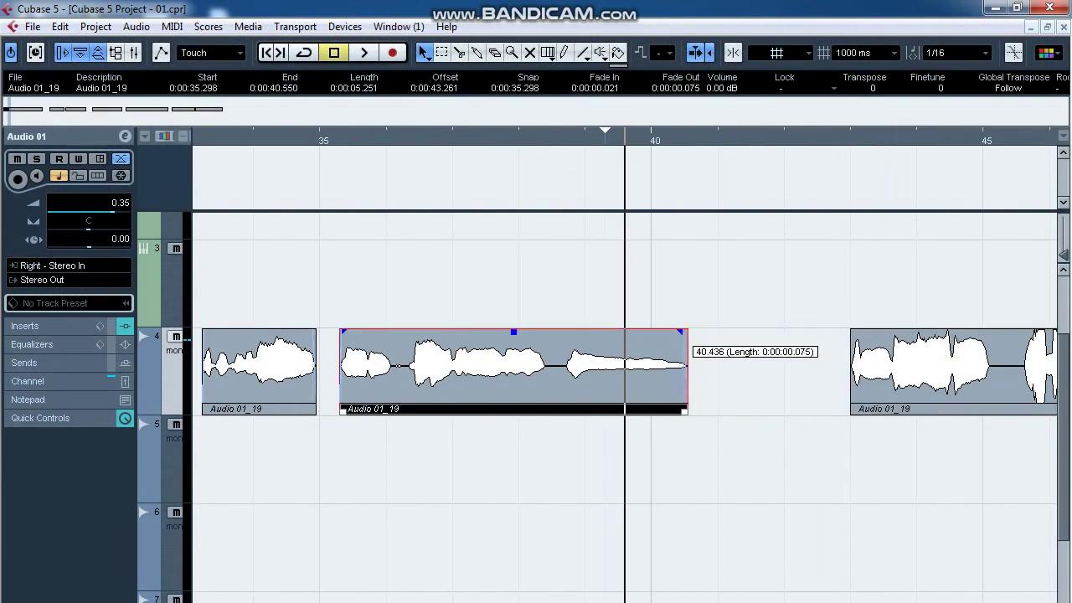
pyautogui.moveTo(923, 345); pyautogui.dragTo(865, 345)
pyautogui.click(804, 456)
pyautogui.press('space')
pyautogui.press('g')
pyautogui.press('g')
pyautogui.moveTo(806, 358); pyautogui.dragTo(787, 359)
# Cut out the breath between 43.849 and 44.356.
pyautogui.press('g')
pyautogui.press('g')
pyautogui.press('h')
pyautogui.press('h')
pyautogui.press('h')
pyautogui.press('h')
pyautogui.press('h')
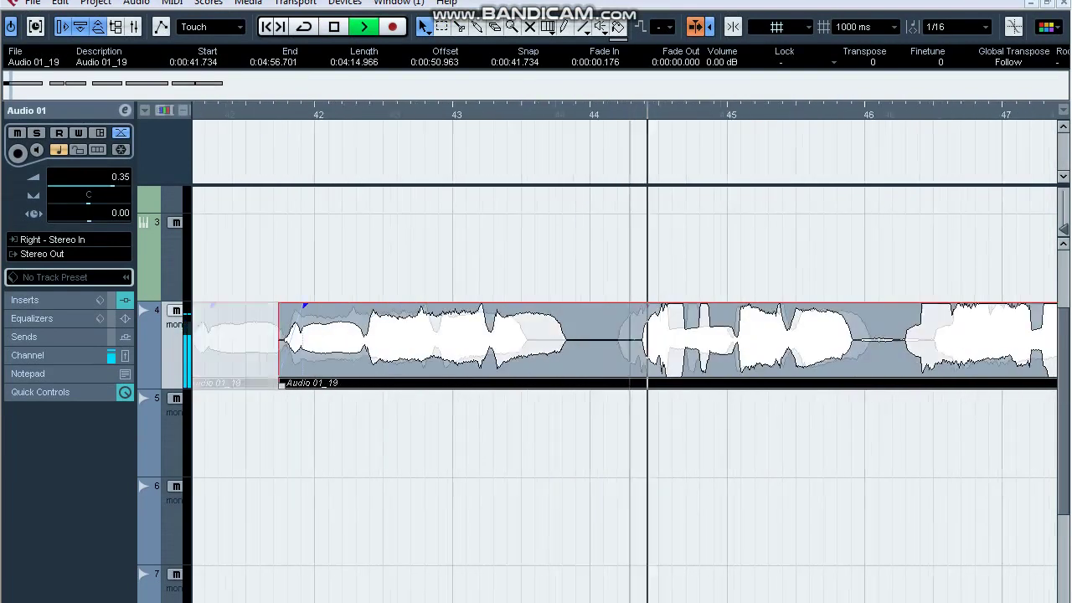
pyautogui.press('space')
pyautogui.keyDown('alt'); pyautogui.click(530, 343); pyautogui.keyUp('alt')
pyautogui.keyDown('alt'); pyautogui.click(615, 343); pyautogui.keyUp('alt')
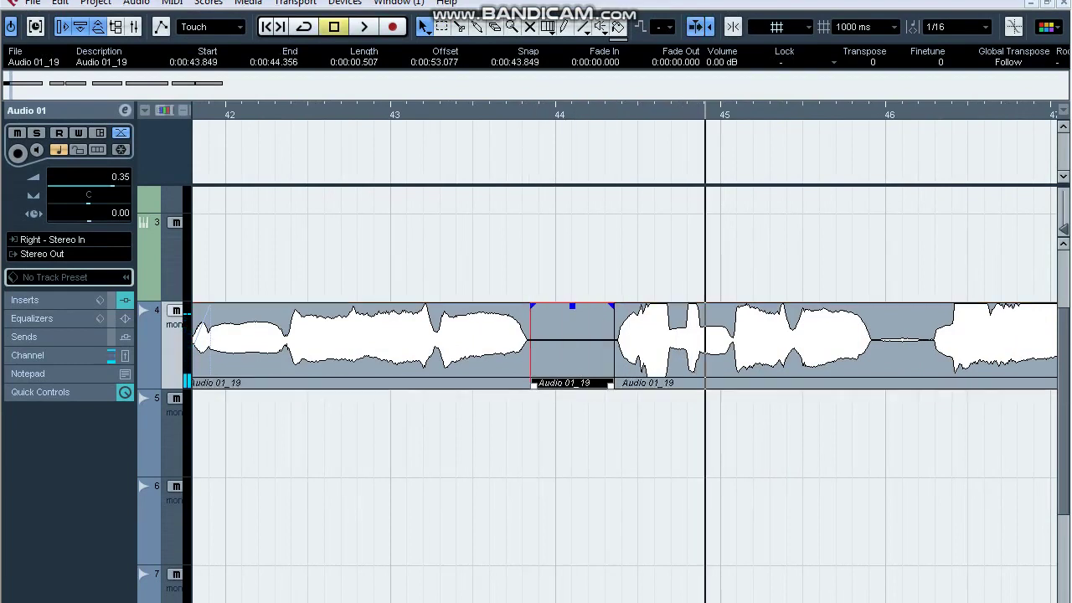
pyautogui.press('Delete')
# Cut the breath from 45.940 to about 46.29 and fade out the preceding clip's end.
pyautogui.click(643, 343)
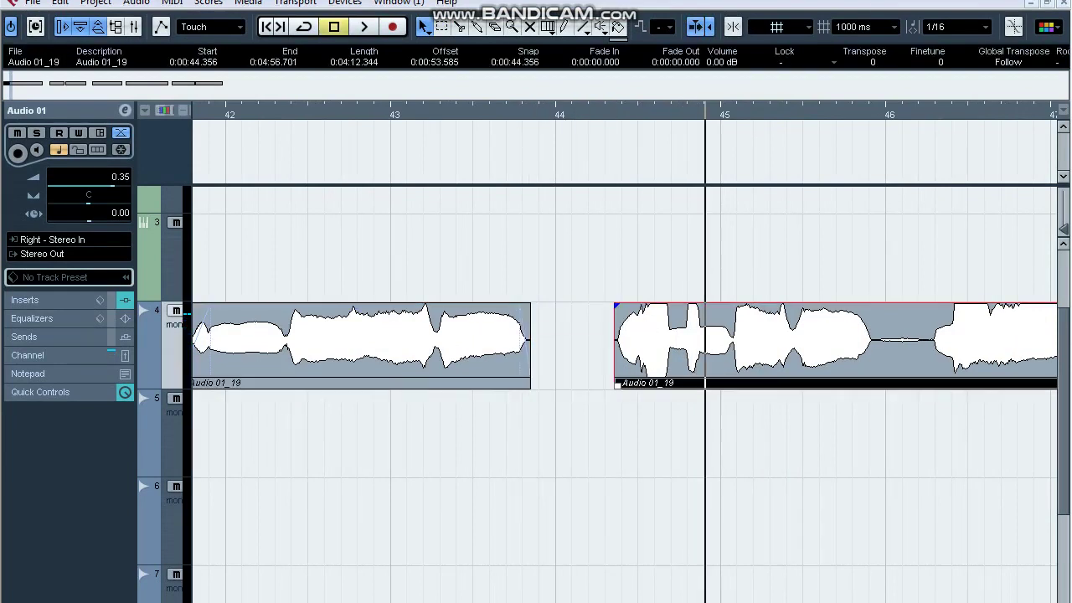
pyautogui.keyDown('alt'); pyautogui.click(875, 385); pyautogui.keyUp('alt')
pyautogui.keyDown('alt'); pyautogui.click(934, 386); pyautogui.keyUp('alt')
pyautogui.press('Delete')
pyautogui.moveTo(872, 307); pyautogui.dragTo(864, 307)
pyautogui.click(955, 343)
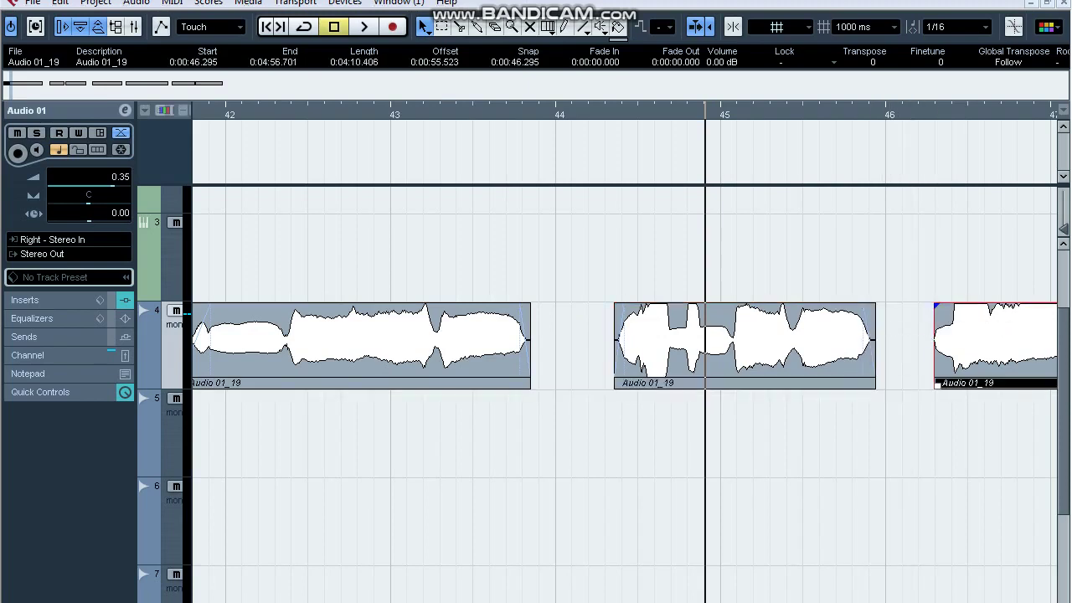
pyautogui.moveTo(263, 179); pyautogui.dragTo(817, 387)
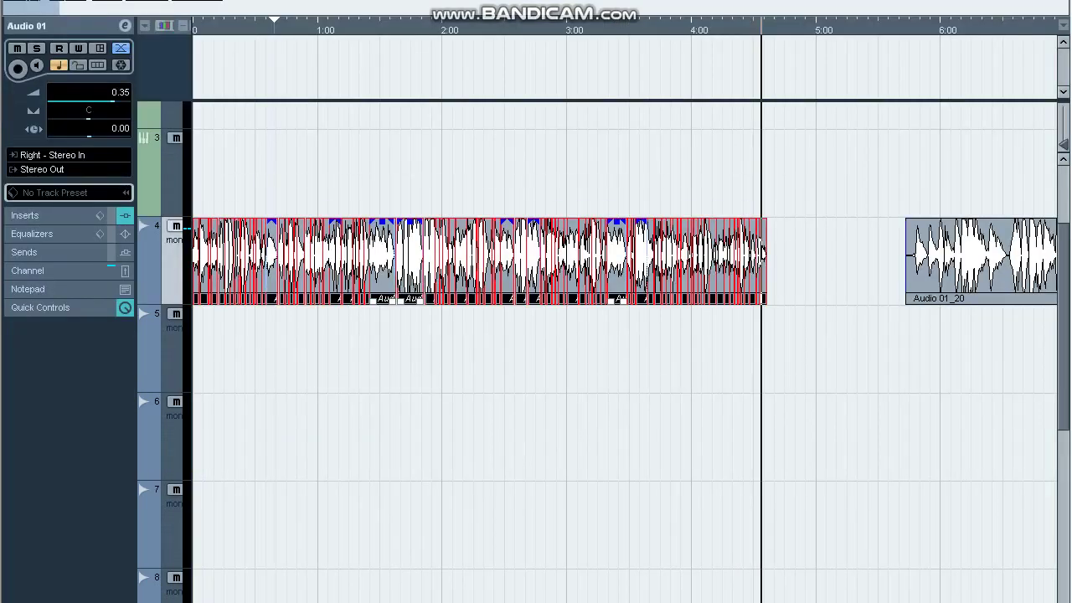
# Set the locators over the selected vocal events and widen the track list to show full names.
pyautogui.press('p')
pyautogui.click(818, 387)
pyautogui.press('g')
pyautogui.press('g')
pyautogui.press('g')
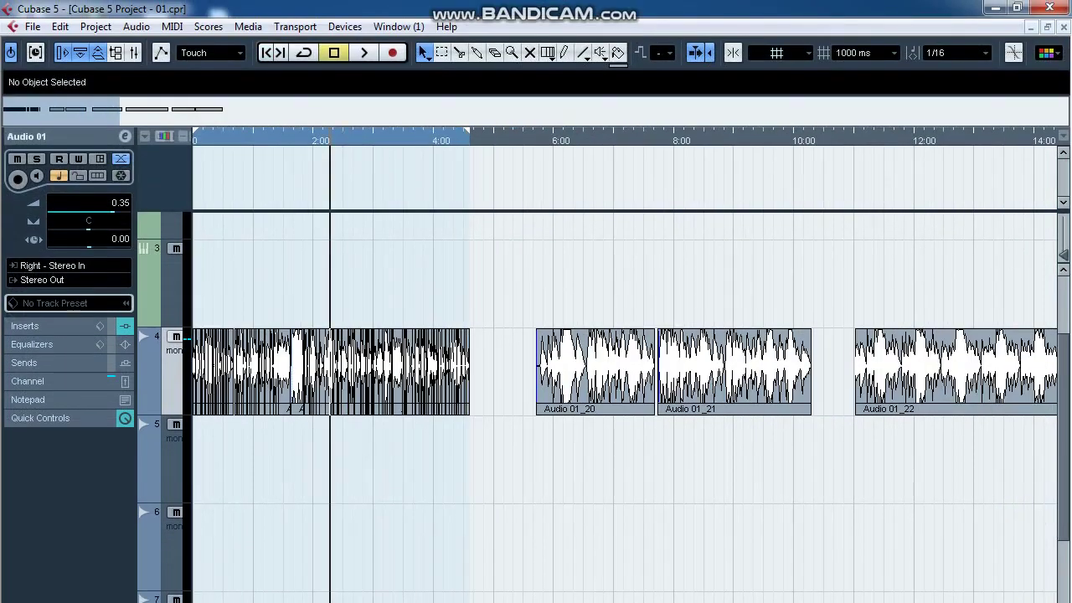
pyautogui.moveTo(192, 377); pyautogui.dragTo(352, 377)
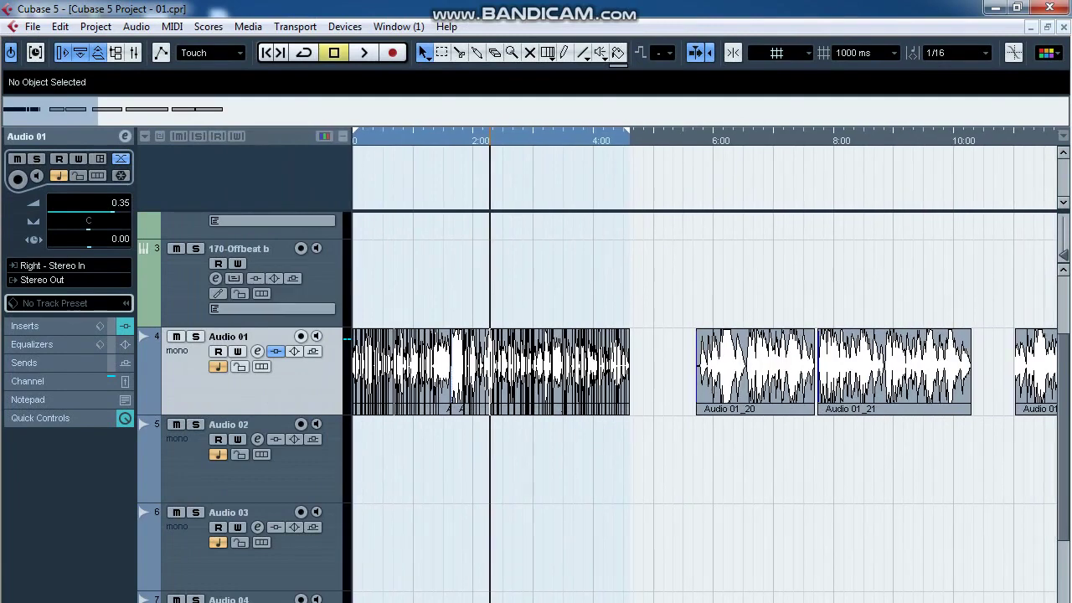
pyautogui.press('h')
pyautogui.press('h')
pyautogui.press('h')
pyautogui.press('h')
pyautogui.press('h')
pyautogui.press('h')
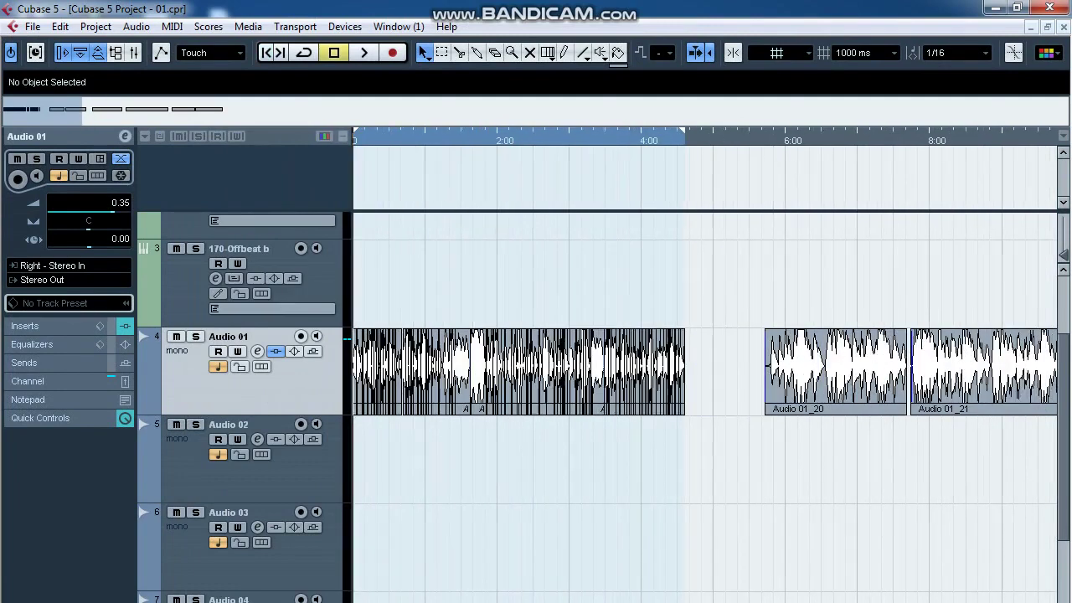
pyautogui.press('g')
pyautogui.press('g')
pyautogui.press('space')
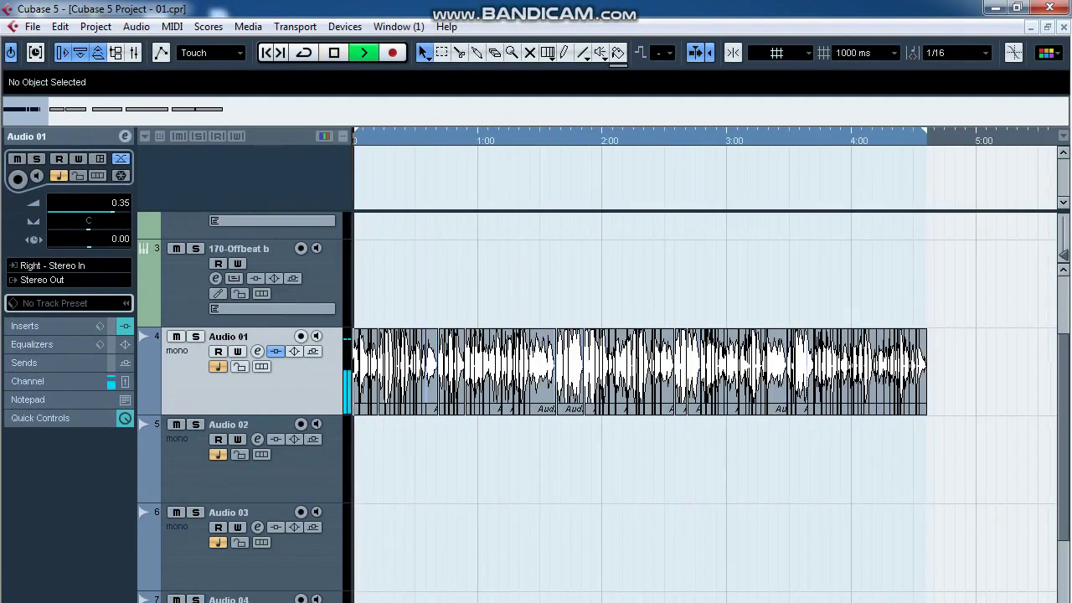
# Bypass Audio 01's API-560 Stereo and R360 5.1 inserts.
pyautogui.click(258, 351)
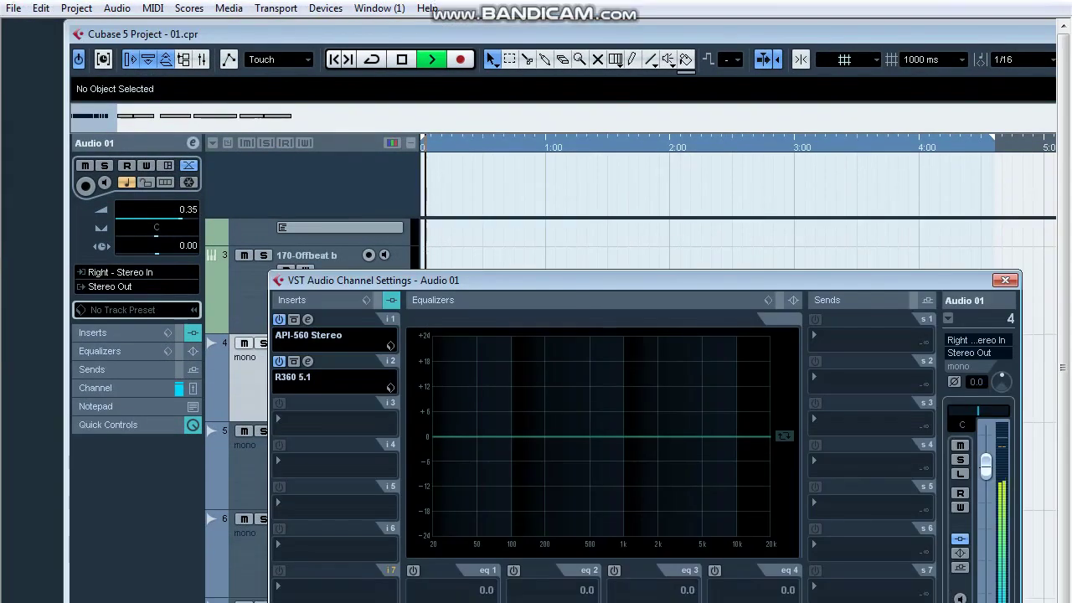
pyautogui.click(279, 313)
pyautogui.click(279, 355)
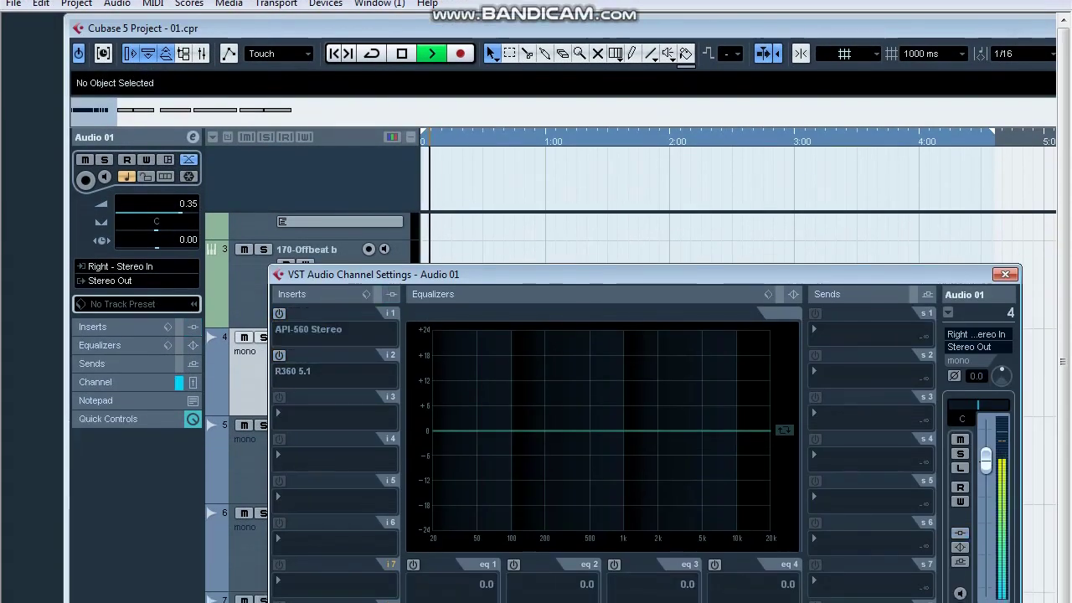
pyautogui.click(1005, 274)
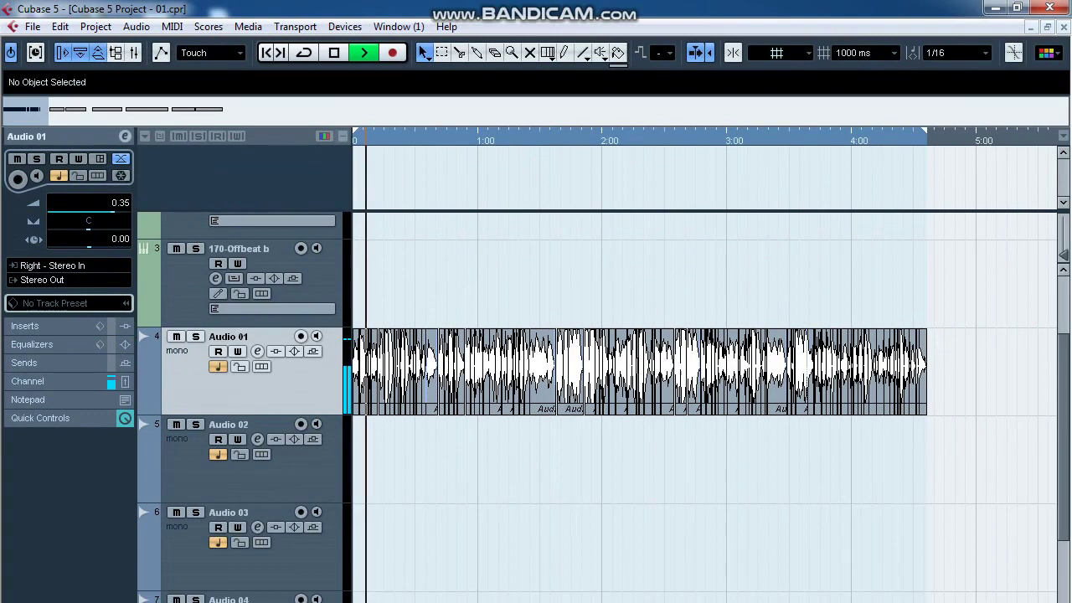
# Route Audio 01's output to Group 1.
pyautogui.click(42, 280)
pyautogui.moveTo(66, 384)
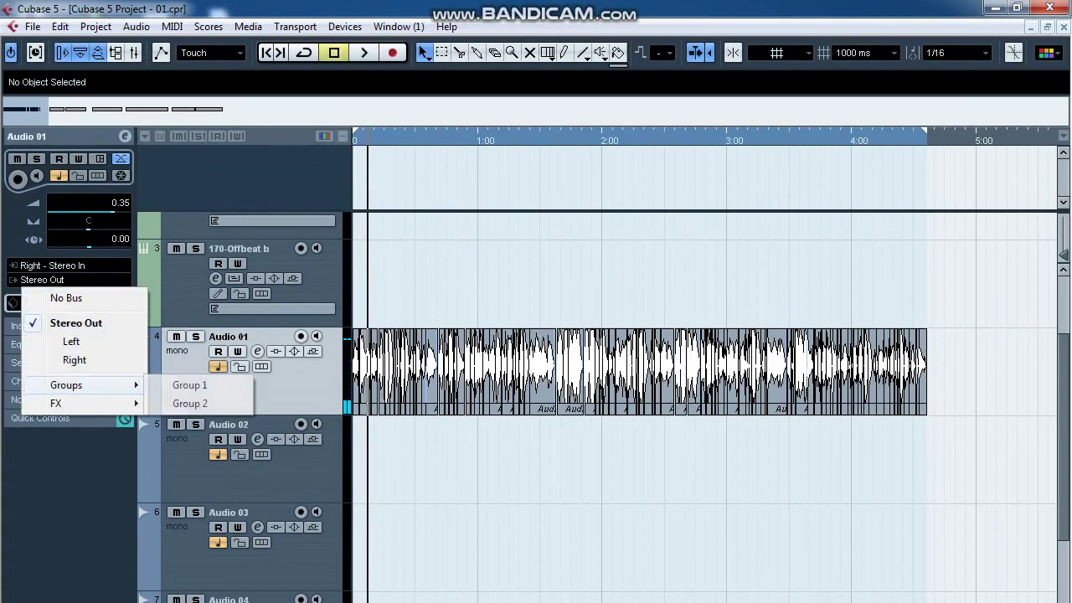
pyautogui.click(189, 384)
pyautogui.press('space')
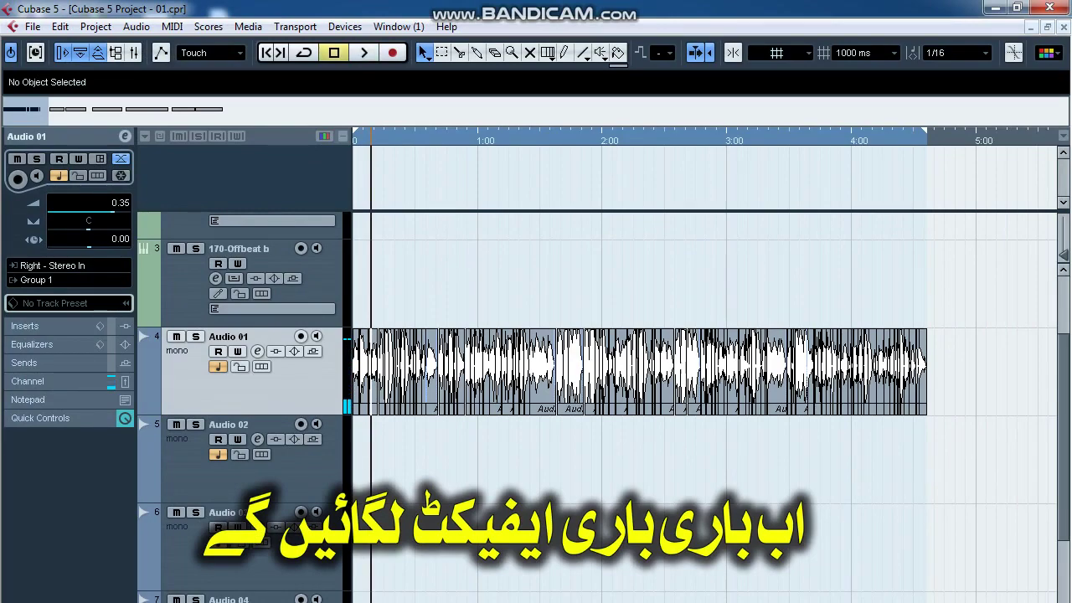
pyautogui.scroll(-6, 636, 385)
# Bypass Group 1's PingPongDelay, E-Compressor, BlueVerb DRV-2080 and API-560 Stereo inserts.
pyautogui.press('space')
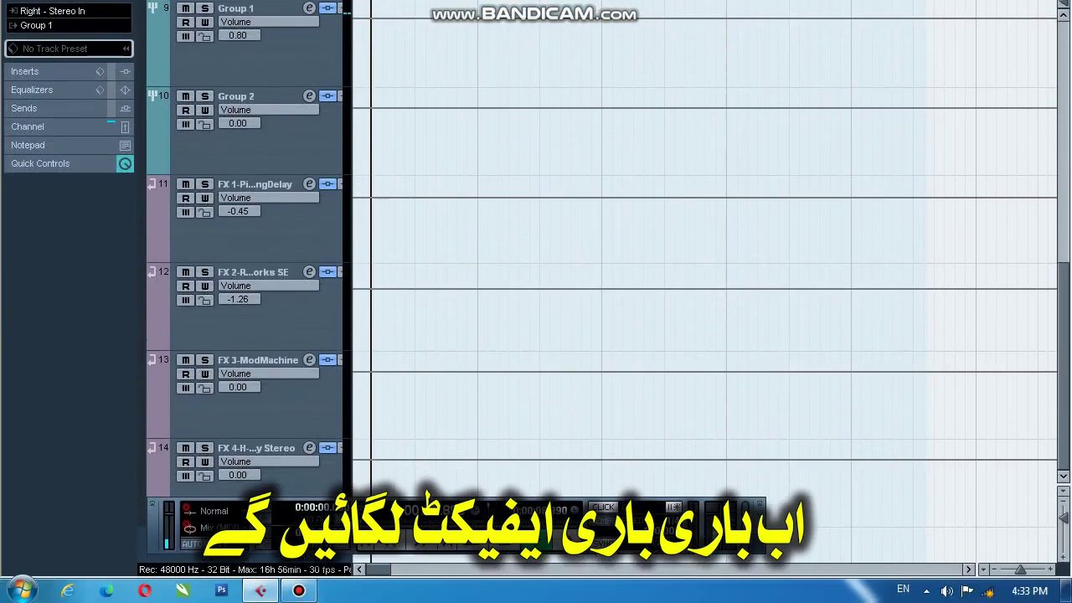
pyautogui.click(276, 10)
pyautogui.click(127, 31)
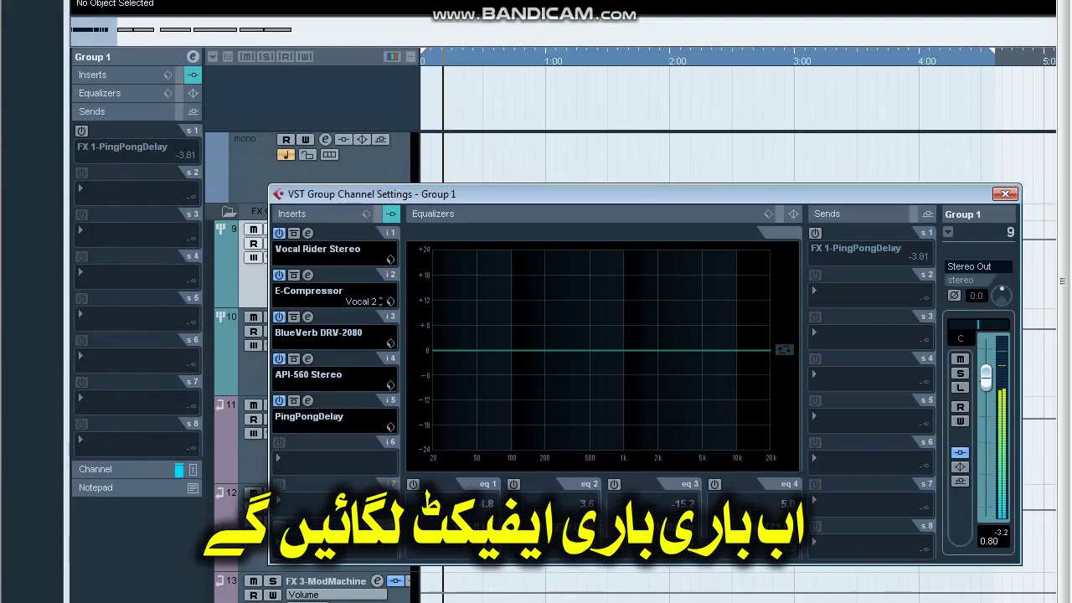
pyautogui.click(279, 401)
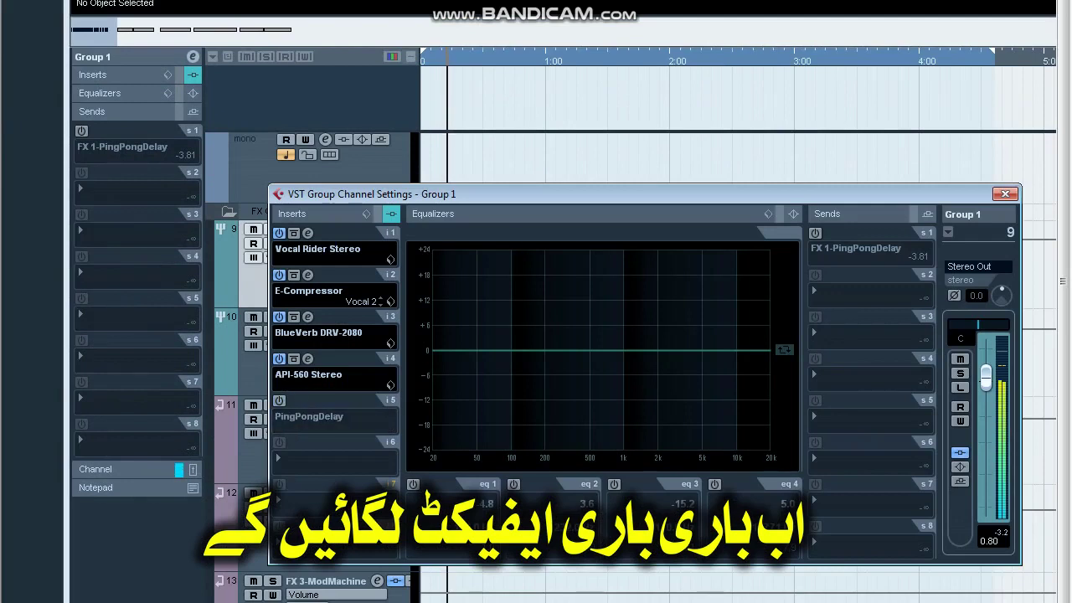
pyautogui.click(279, 274)
pyautogui.click(279, 316)
pyautogui.click(279, 359)
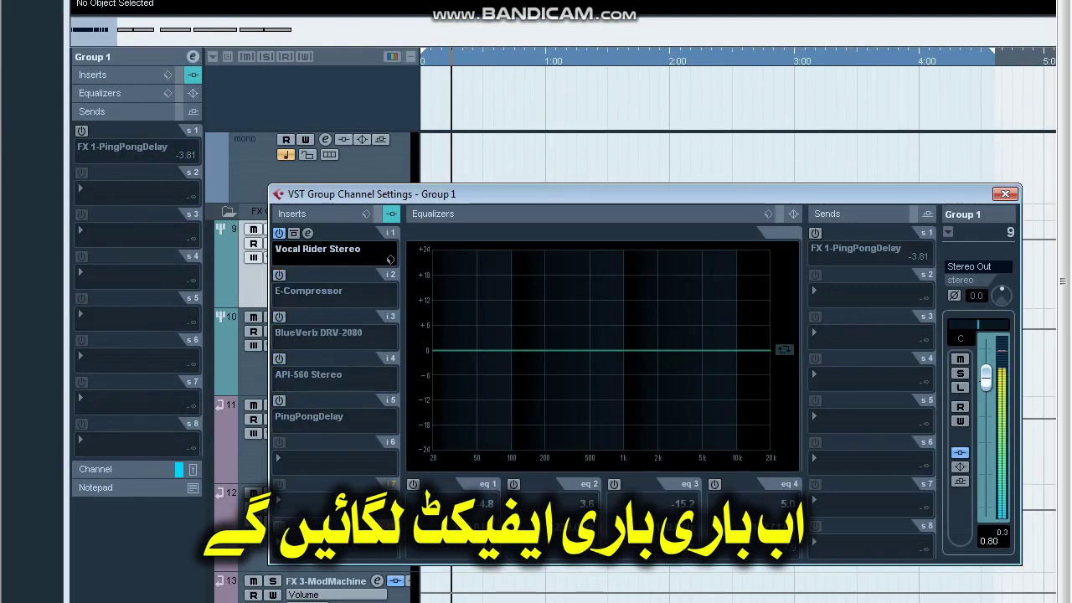
# Load the Loud Vocal preset into Group 1's Vocal Rider Stereo insert.
pyautogui.click(307, 233)
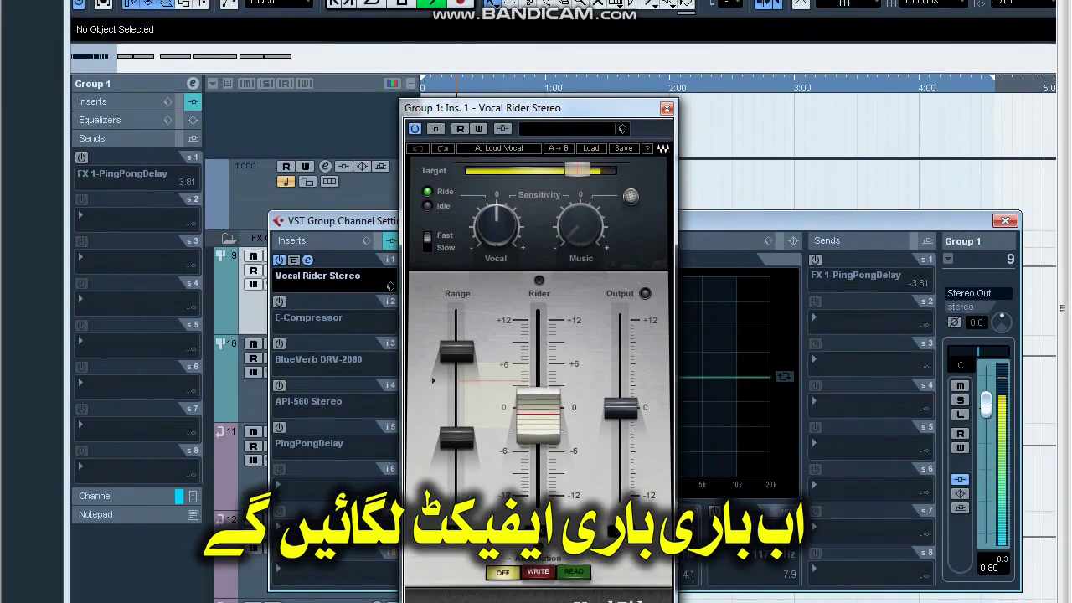
pyautogui.click(590, 122)
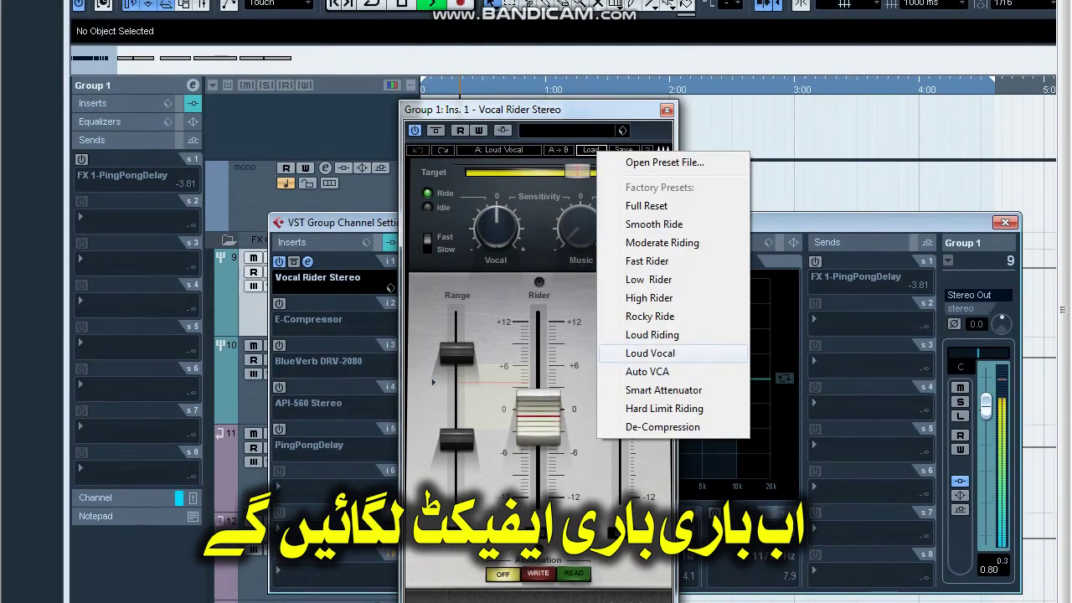
pyautogui.click(650, 353)
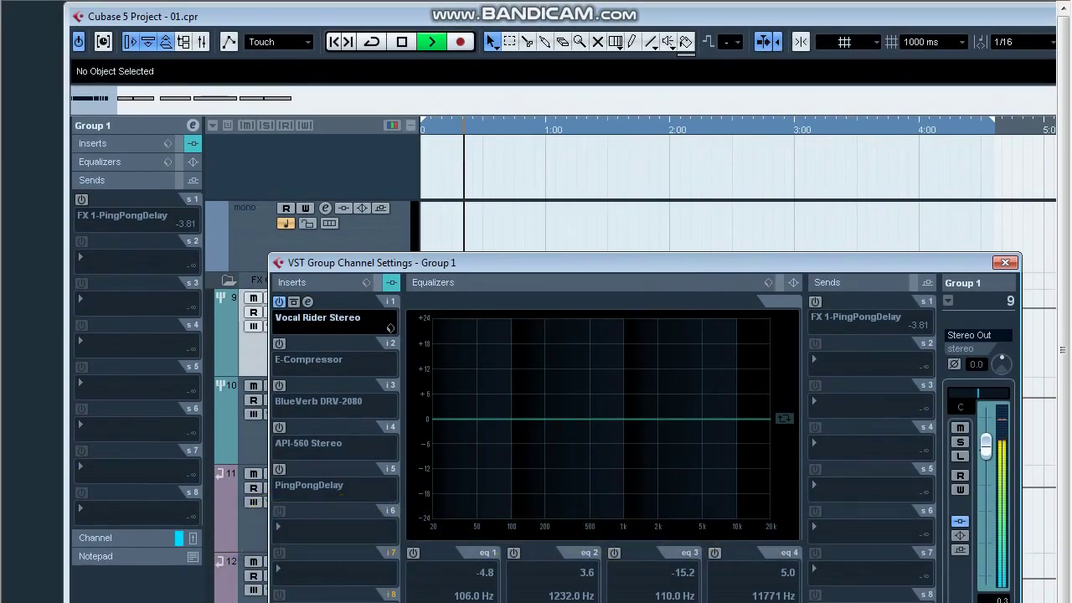
pyautogui.click(390, 327)
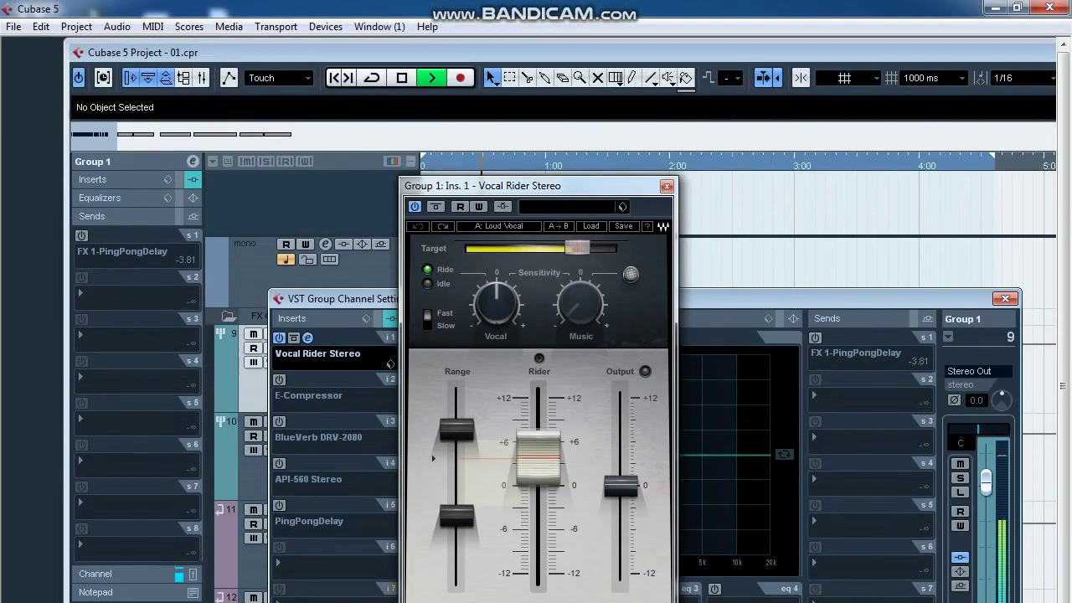
pyautogui.click(666, 105)
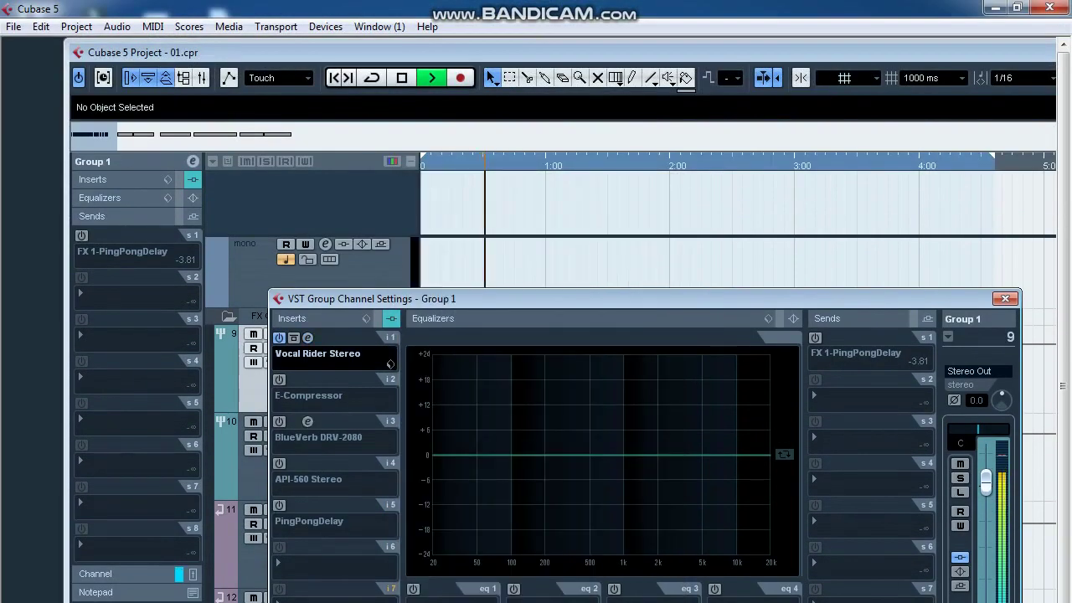
# Switch on Group 1's E-Compressor, lower its threshold to -37.0 dB, and open the Mixer.
pyautogui.click(279, 380)
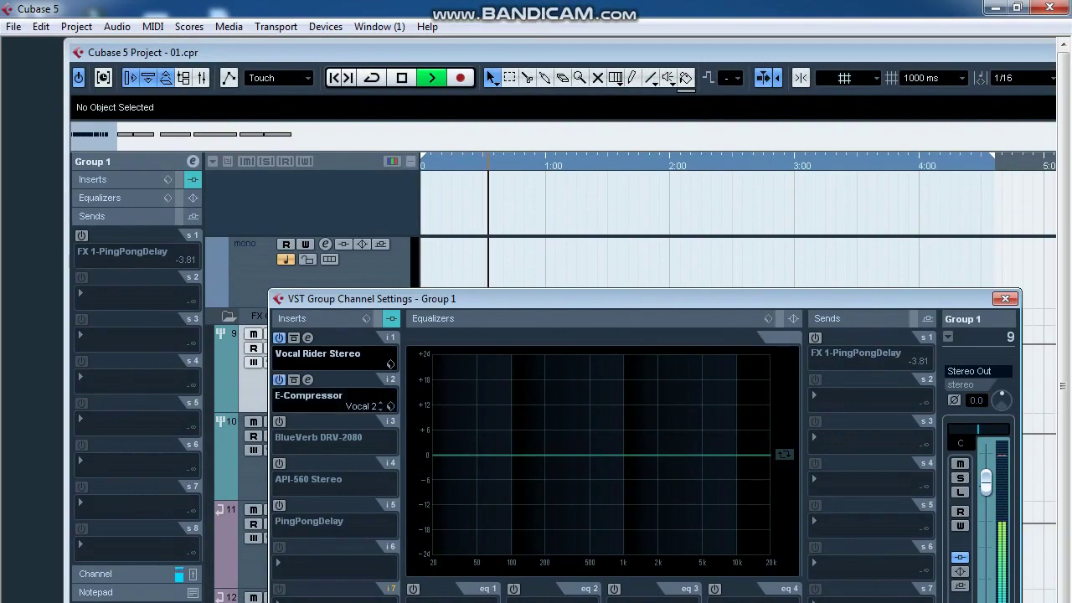
pyautogui.click(307, 381)
pyautogui.moveTo(325, 382); pyautogui.dragTo(325, 492)
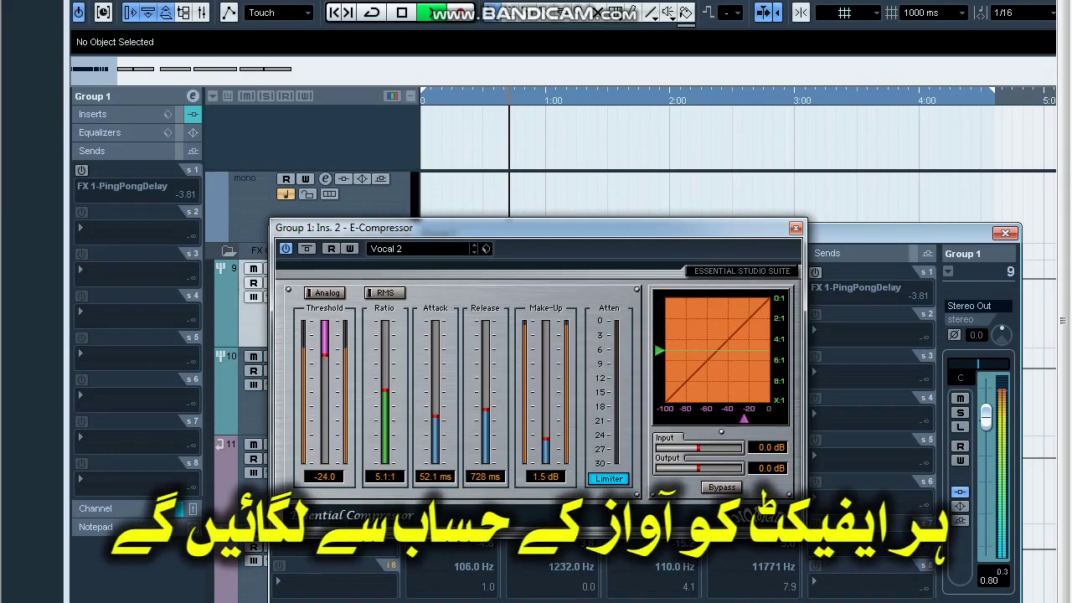
pyautogui.press('F3')
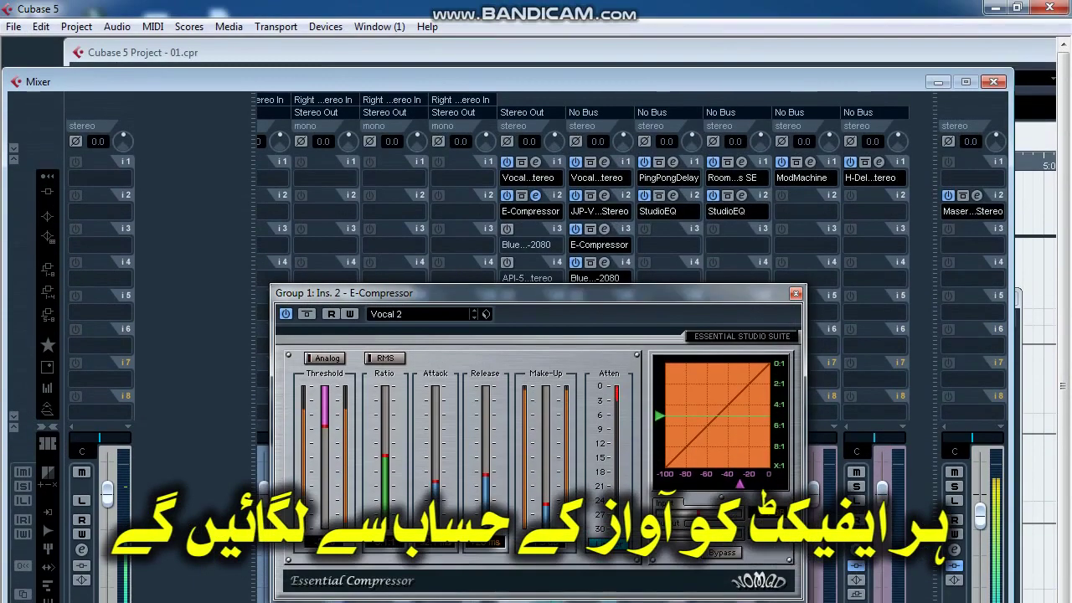
pyautogui.moveTo(536, 228); pyautogui.dragTo(583, 36)
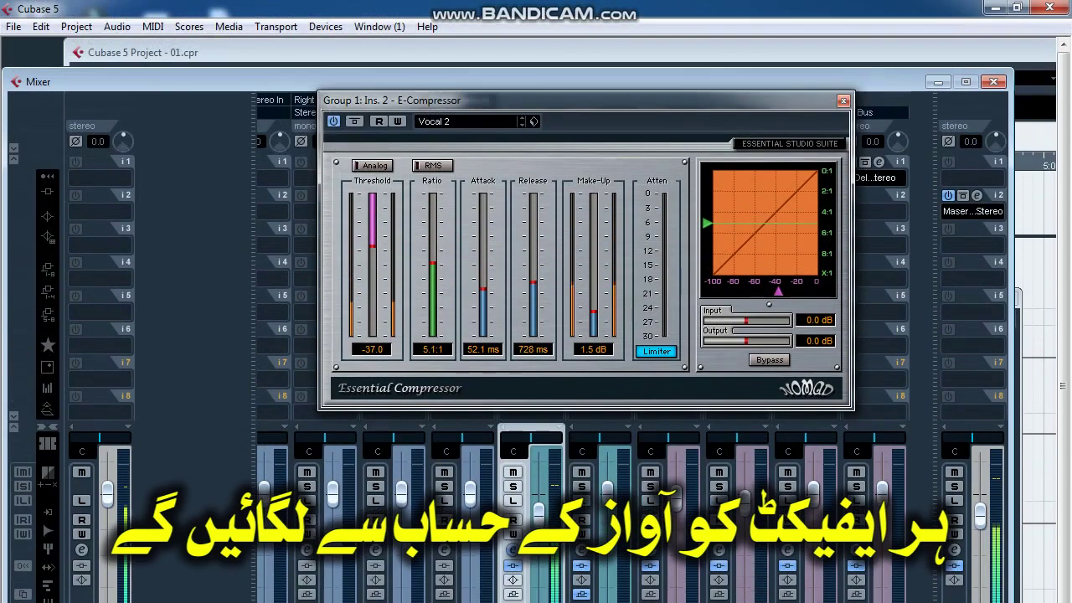
pyautogui.moveTo(587, 36); pyautogui.dragTo(501, 106)
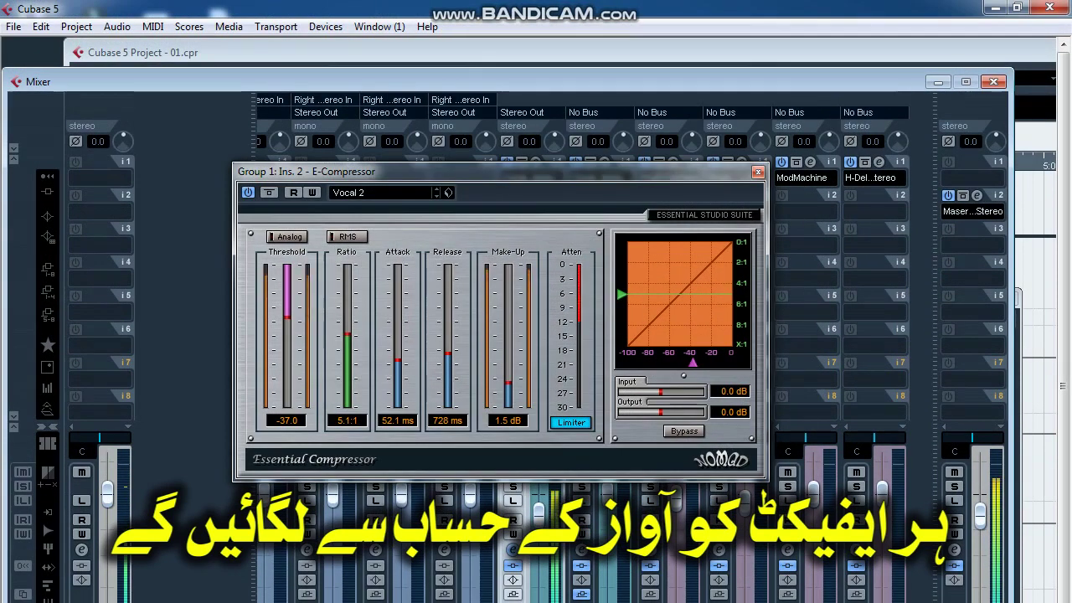
pyautogui.click(757, 172)
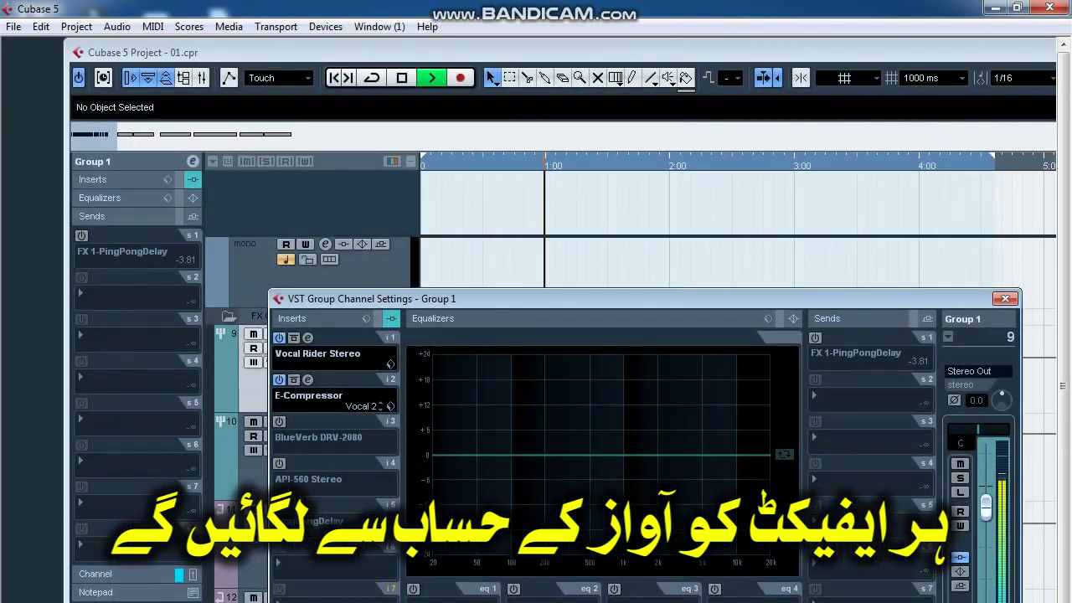
# Switch on Group 1's BlueVerb DRV-2080 insert and check its Grand Vocal Hall preset.
pyautogui.click(279, 421)
pyautogui.click(308, 421)
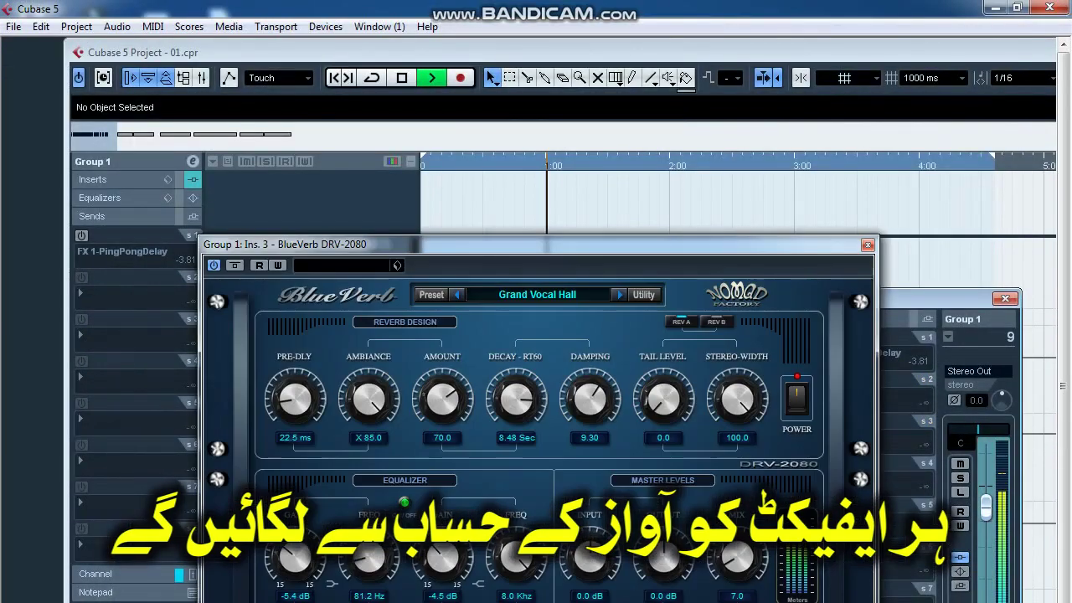
pyautogui.click(868, 245)
pyautogui.click(326, 437)
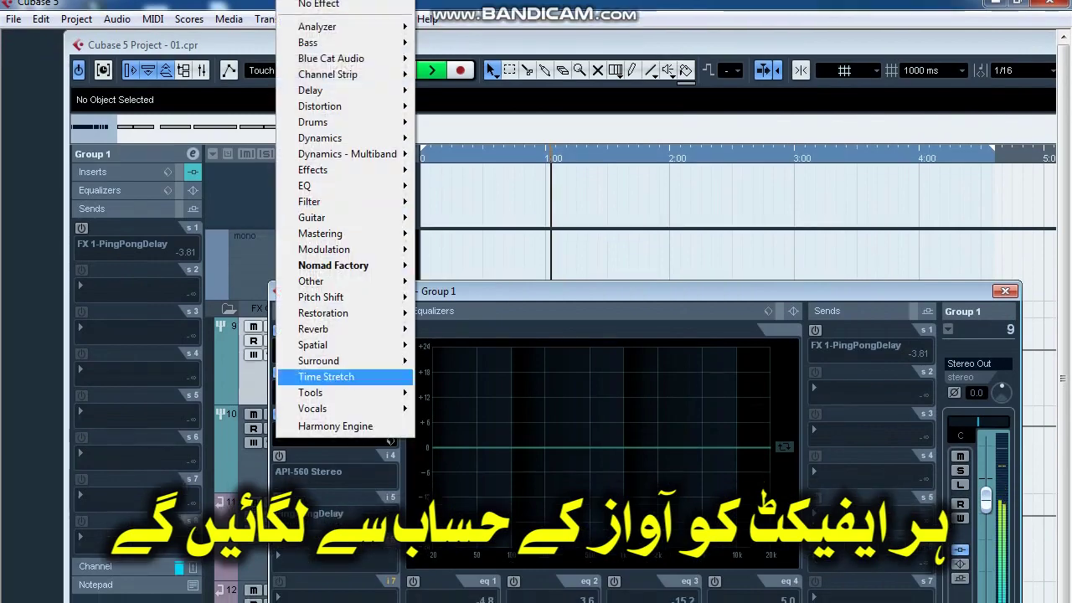
pyautogui.press('Escape')
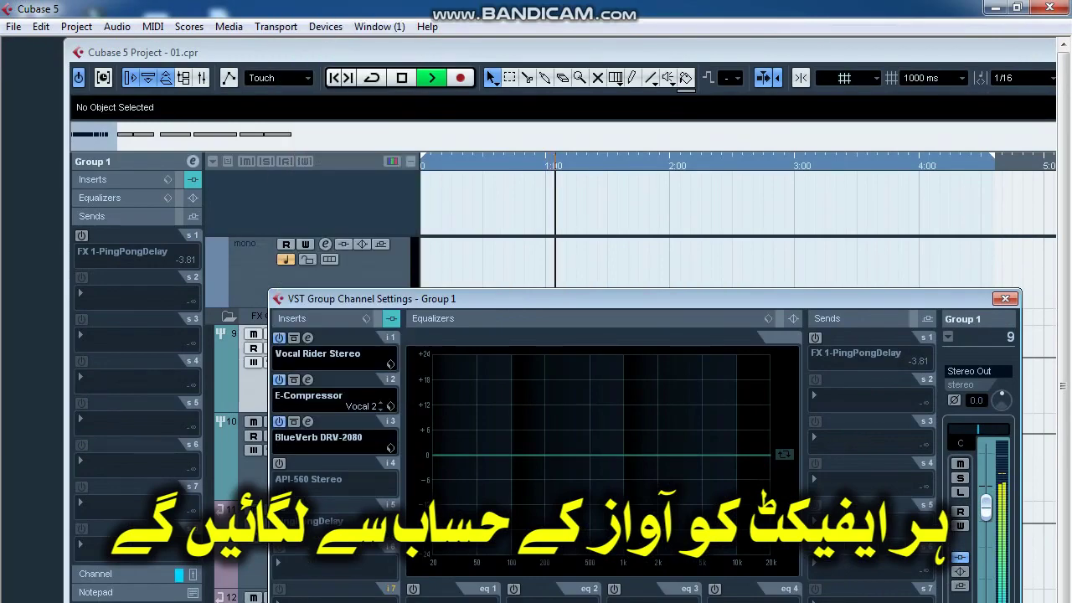
pyautogui.click(308, 421)
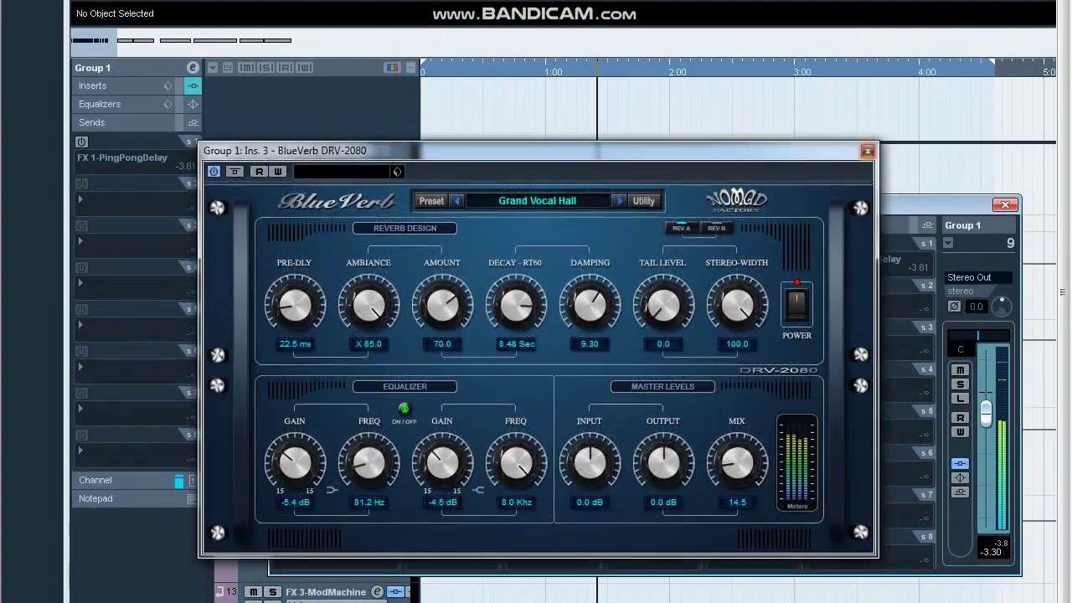
pyautogui.click(867, 128)
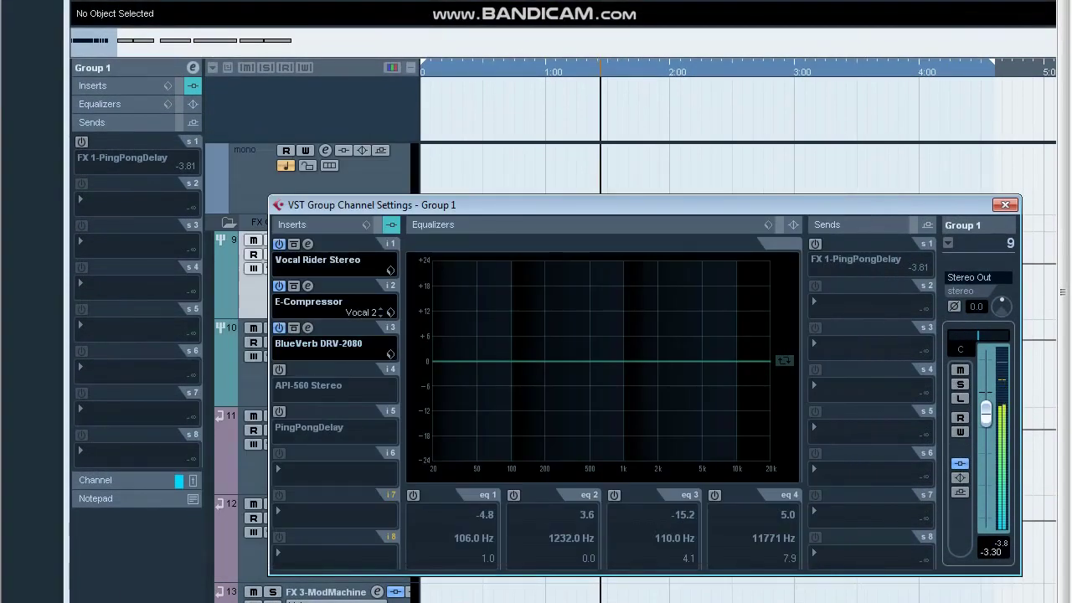
# Activate Group 1's API-560 Stereo EQ and adjust its 8K, 4K and 2K band gains.
pyautogui.click(279, 369)
pyautogui.click(307, 369)
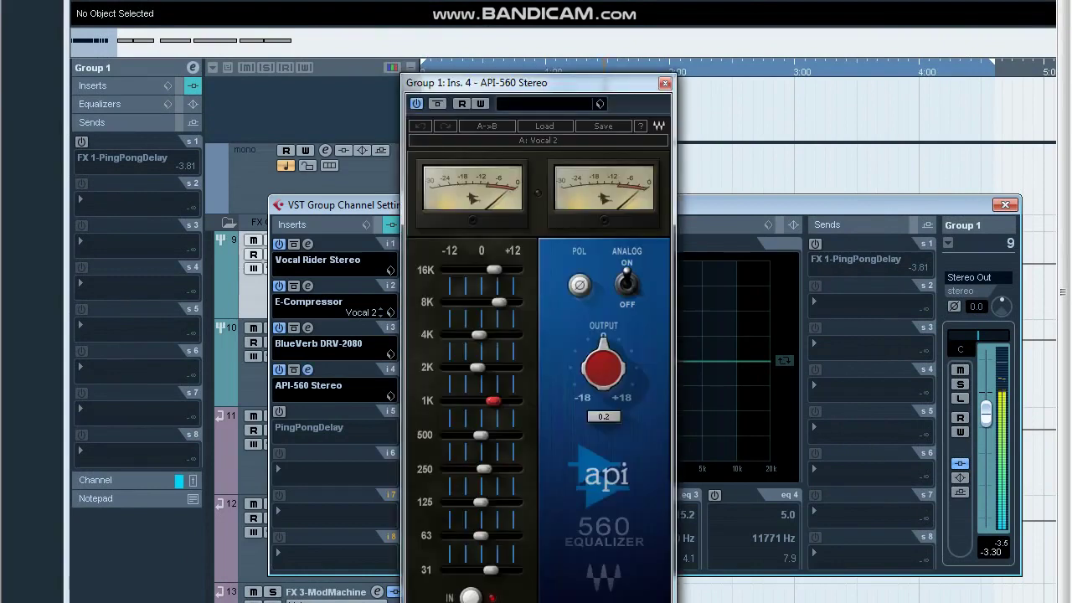
pyautogui.moveTo(499, 303); pyautogui.dragTo(514, 335)
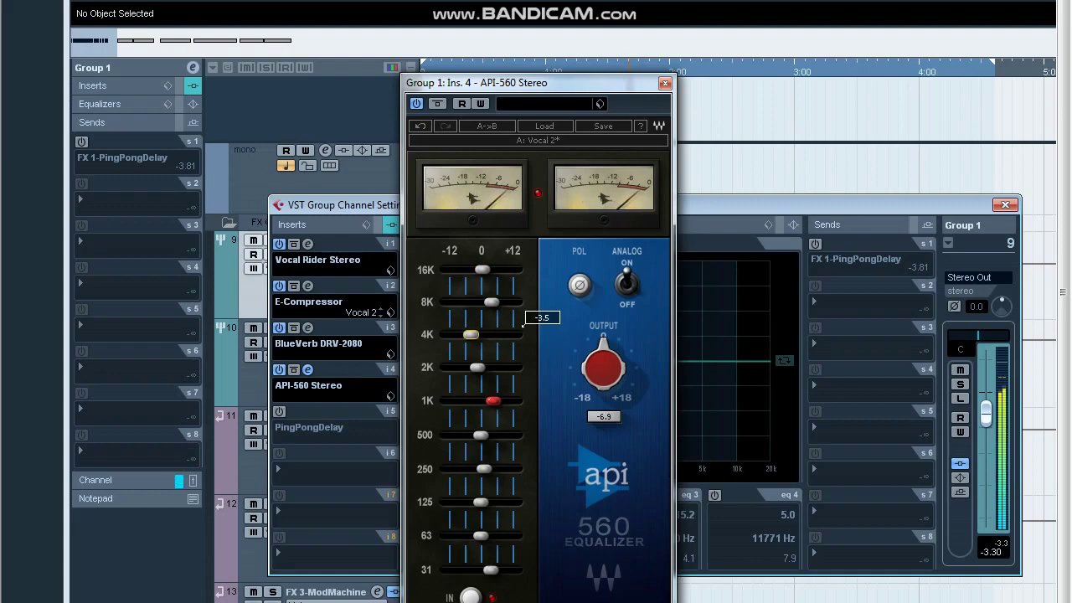
pyautogui.moveTo(477, 367); pyautogui.dragTo(473, 335)
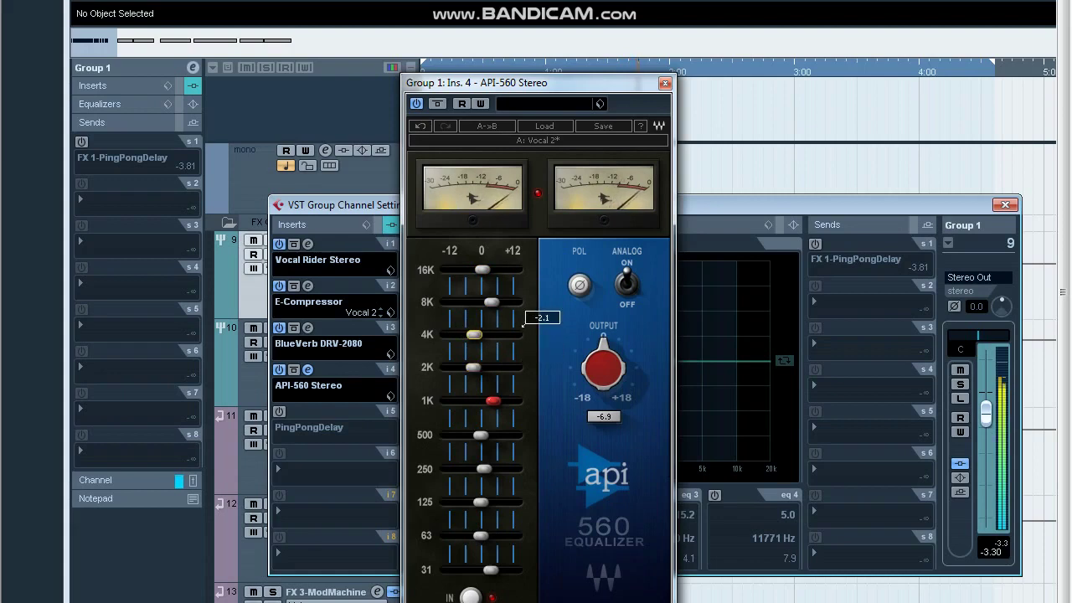
pyautogui.click(473, 366)
pyautogui.click(473, 335)
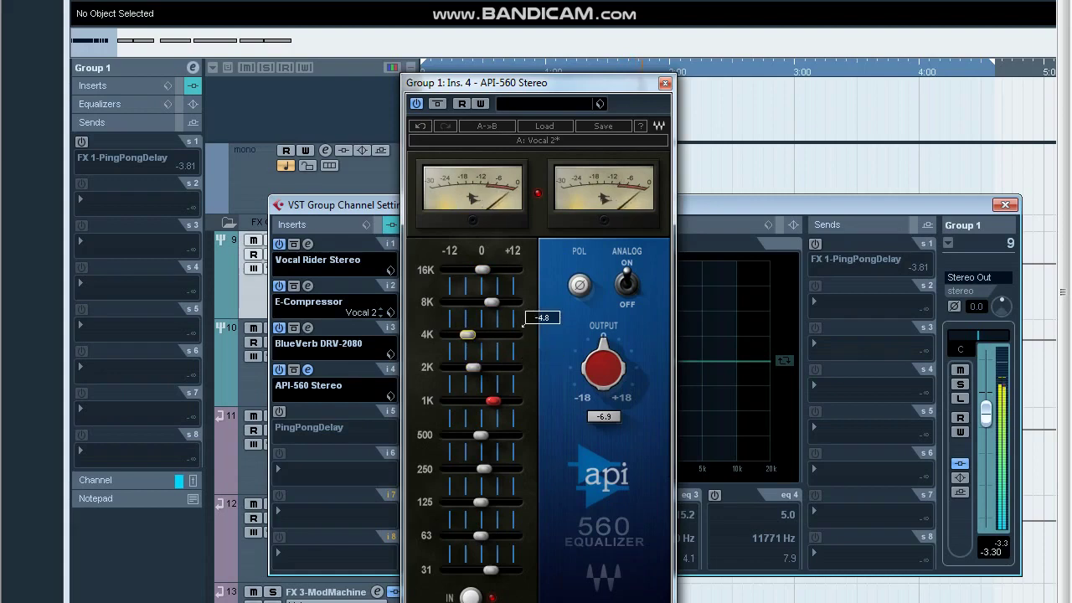
pyautogui.moveTo(492, 303); pyautogui.dragTo(489, 302)
pyautogui.click(468, 335)
pyautogui.click(489, 302)
# Lower the 1K band and rebalance 500 Hz (to -6.3), 250 Hz, 125 Hz and 31 Hz.
pyautogui.moveTo(493, 401); pyautogui.dragTo(459, 434)
pyautogui.moveTo(523, 385); pyautogui.dragTo(523, 384)
pyautogui.moveTo(461, 395); pyautogui.dragTo(461, 395)
pyautogui.moveTo(484, 430); pyautogui.dragTo(463, 395)
pyautogui.moveTo(481, 462); pyautogui.dragTo(472, 429)
pyautogui.moveTo(491, 468); pyautogui.dragTo(481, 435)
pyautogui.moveTo(473, 377); pyautogui.dragTo(474, 377)
pyautogui.moveTo(472, 344); pyautogui.dragTo(471, 345)
# Cut the low bands, ending with 31 Hz at -2.0, 63 Hz at -5.7 and 250 Hz near -3.1.
pyautogui.moveTo(494, 445); pyautogui.dragTo(451, 441)
pyautogui.moveTo(481, 408); pyautogui.dragTo(470, 441)
pyautogui.moveTo(475, 373)
pyautogui.mouseDown()
pyautogui.moveTo(458, 373)
pyautogui.moveTo(462, 407)
pyautogui.moveTo(461, 373)
pyautogui.mouseUp()
pyautogui.moveTo(470, 341); pyautogui.dragTo(472, 341)
pyautogui.moveTo(461, 374); pyautogui.dragTo(466, 373)
pyautogui.moveTo(461, 407)
pyautogui.mouseDown()
pyautogui.moveTo(472, 441)
pyautogui.moveTo(467, 408)
pyautogui.mouseUp()
pyautogui.moveTo(473, 441); pyautogui.dragTo(475, 441)
pyautogui.moveTo(472, 341); pyautogui.dragTo(468, 341)
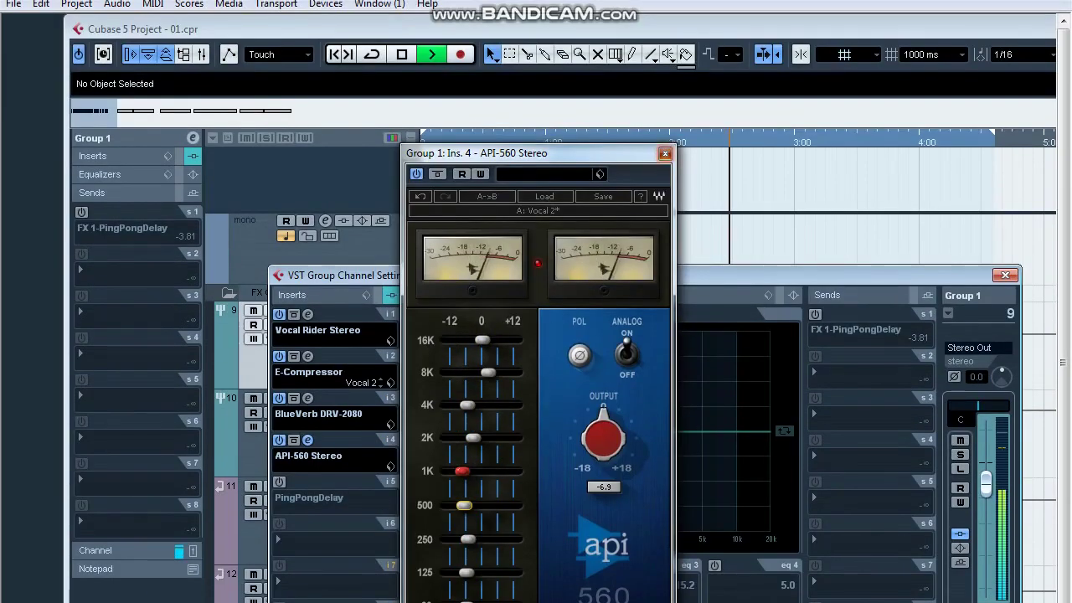
pyautogui.click(660, 152)
# Replace PingPongDelay with MonoDelay on Group 1's fifth insert.
pyautogui.press('space')
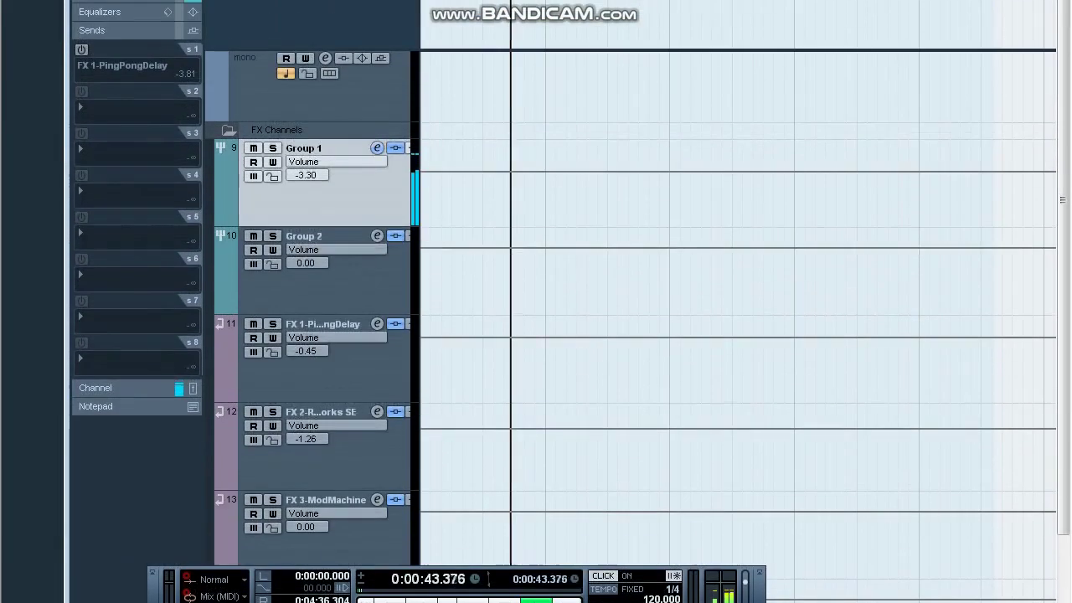
pyautogui.click(377, 86)
pyautogui.click(278, 319)
pyautogui.click(308, 319)
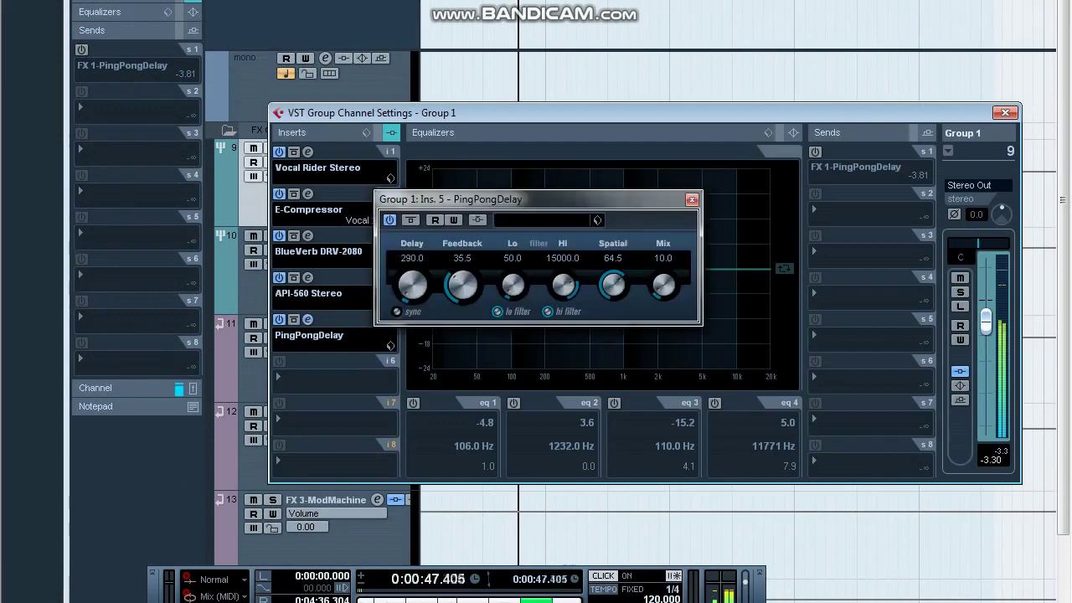
pyautogui.click(691, 199)
pyautogui.click(322, 336)
pyautogui.click(321, 94)
pyautogui.click(322, 336)
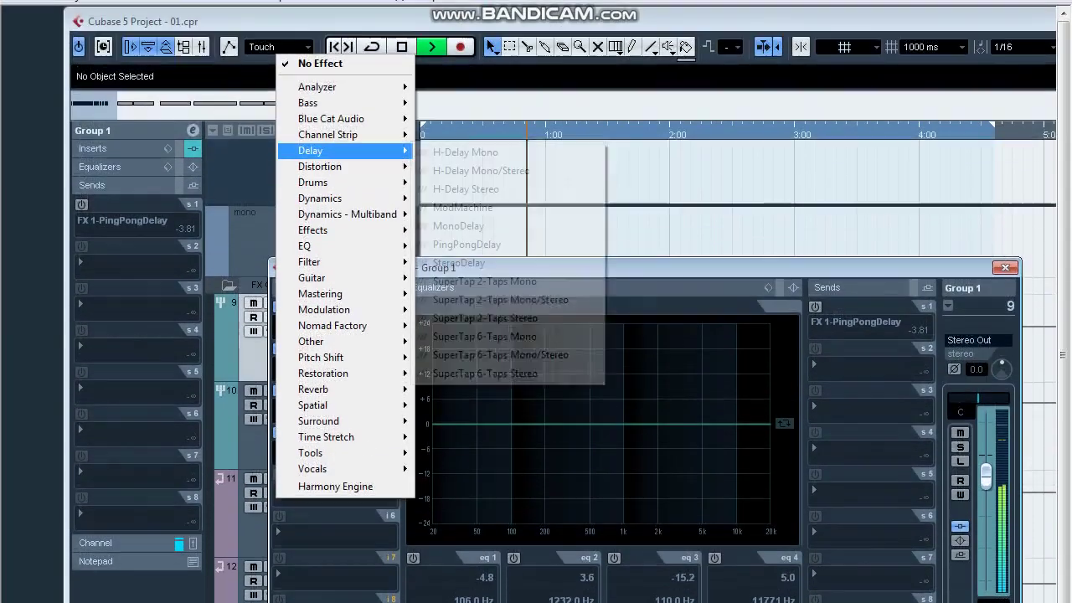
pyautogui.click(456, 223)
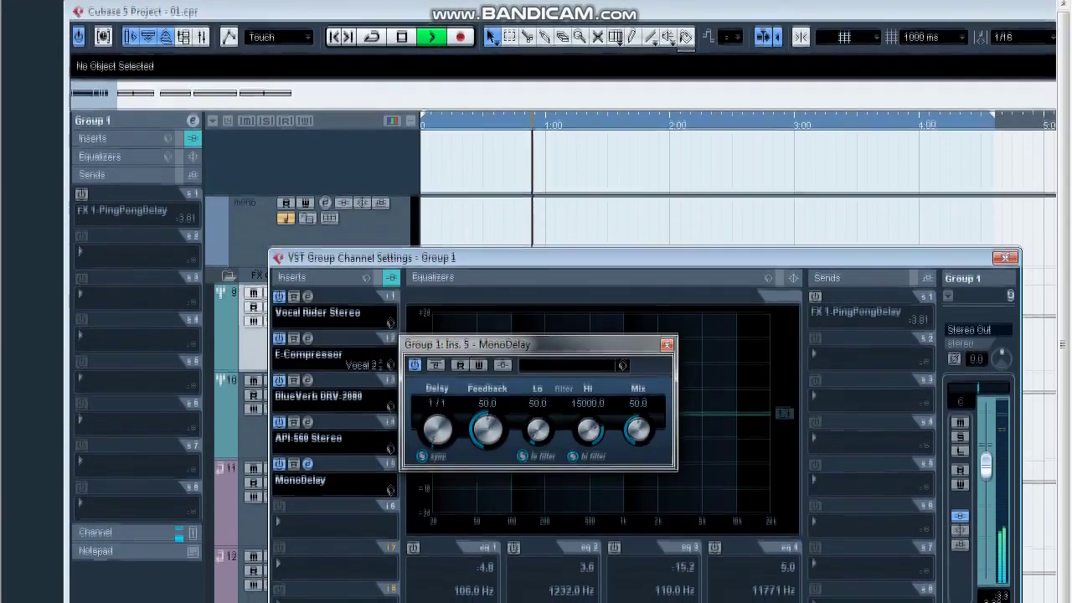
# Switch MonoDelay to millisecond timing with a 380.0 delay and a Mix of 10.
pyautogui.click(422, 467)
pyautogui.click(638, 402)
pyautogui.write('10')
pyautogui.press('Return')
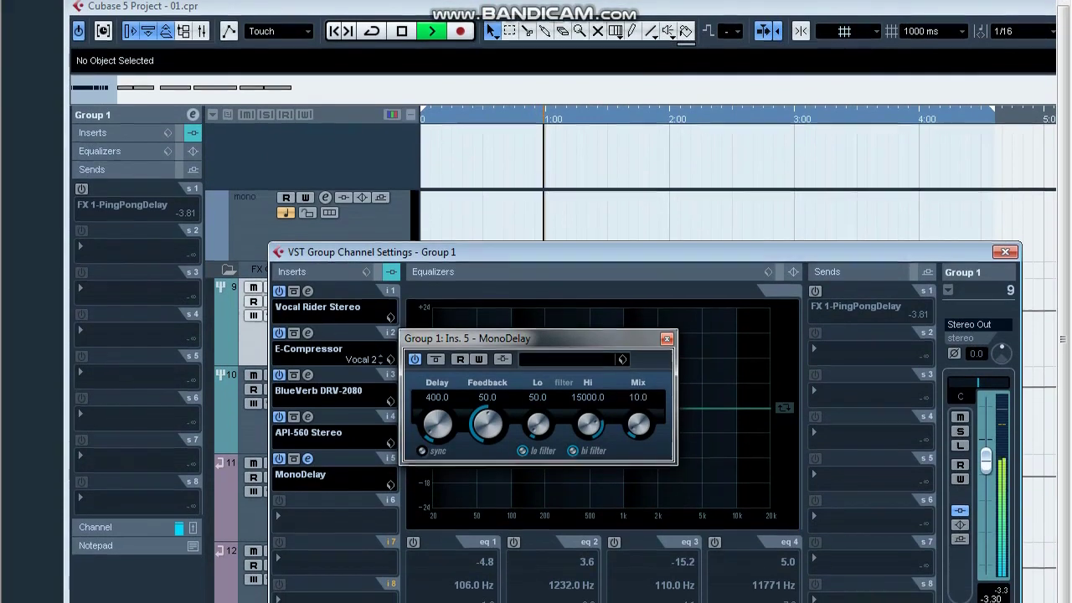
pyautogui.press('space')
pyautogui.press('space')
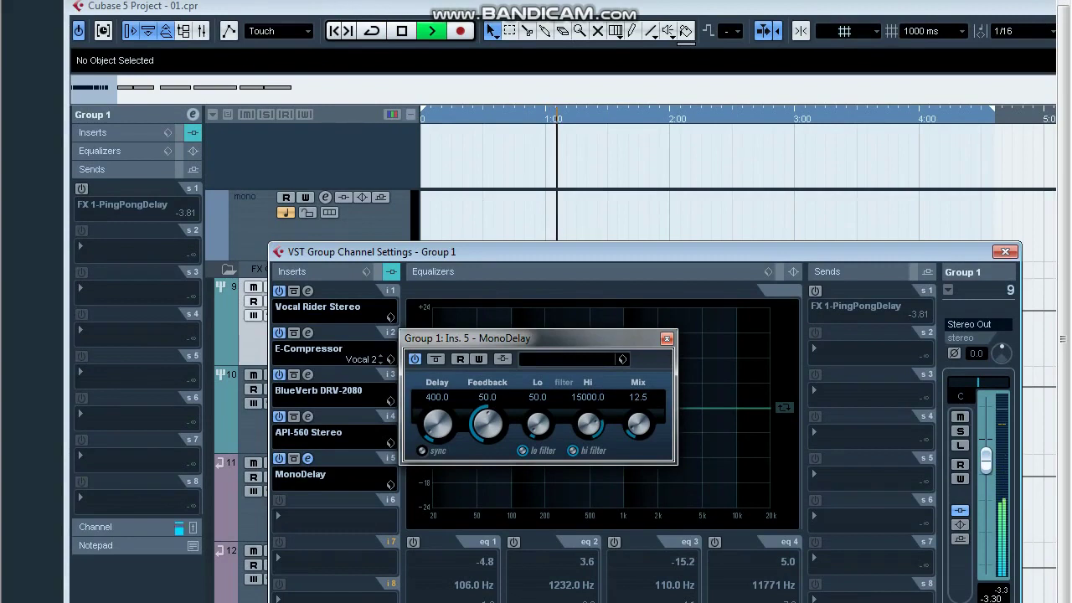
pyautogui.press('space')
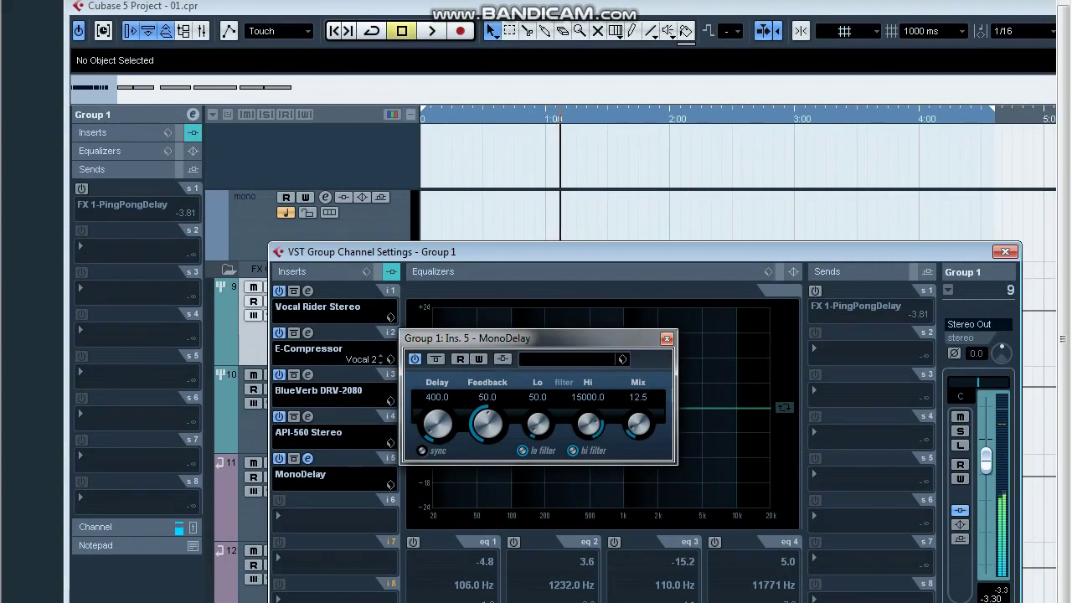
pyautogui.click(437, 397)
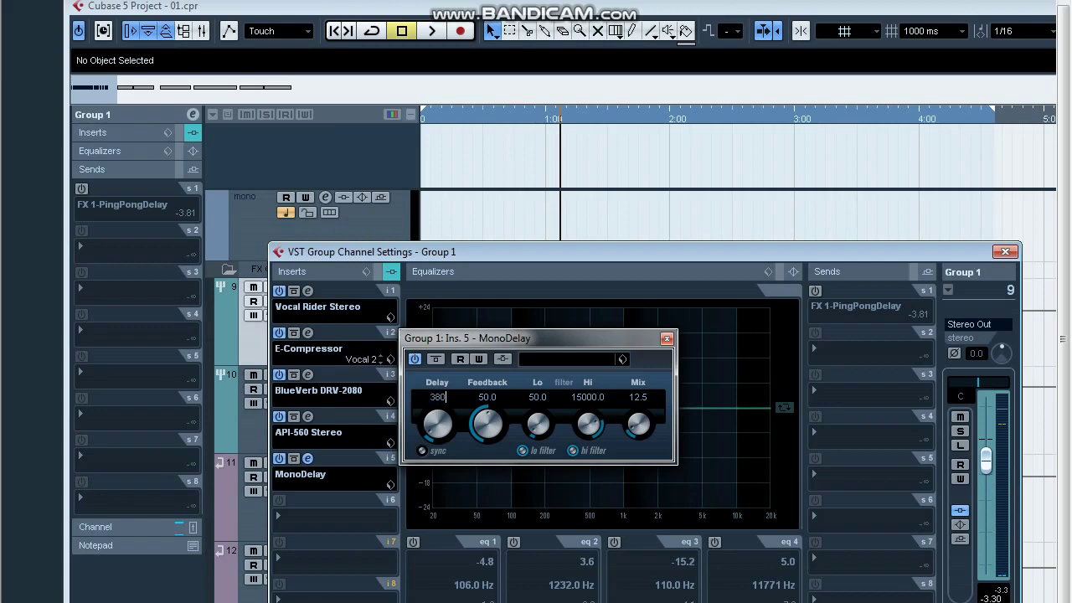
pyautogui.press('Return')
pyautogui.press('space')
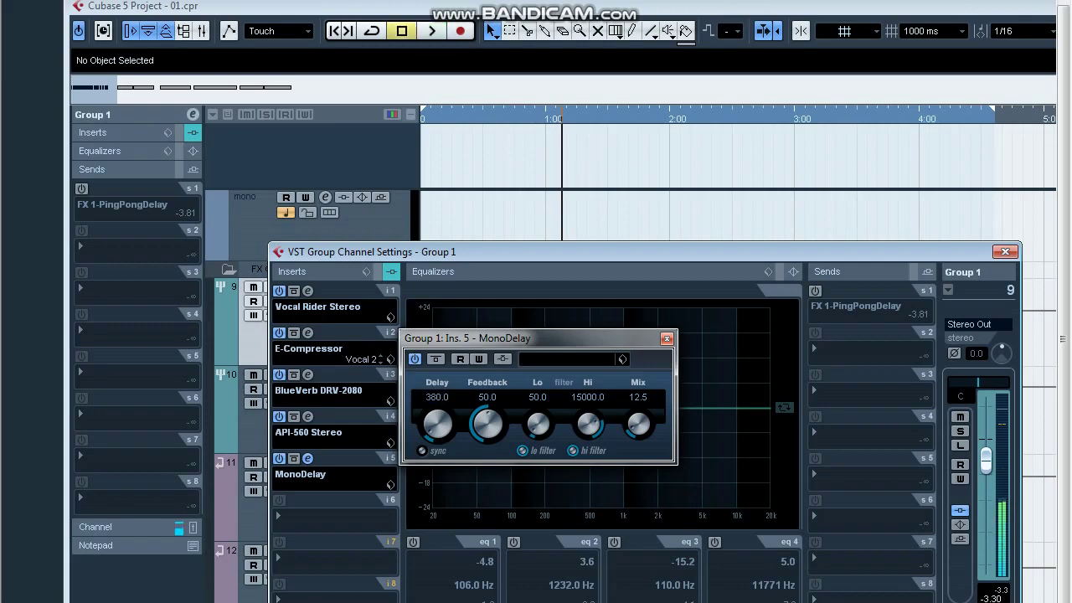
# Change the MonoDelay Mix to 12 and close the plug-in window.
pyautogui.click(638, 397)
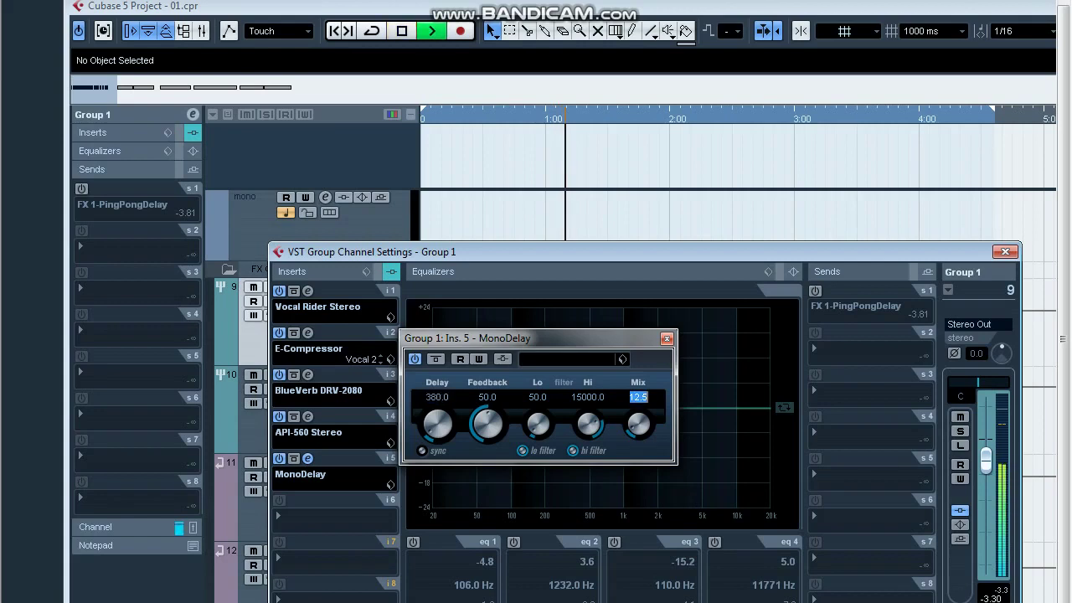
pyautogui.write('15')
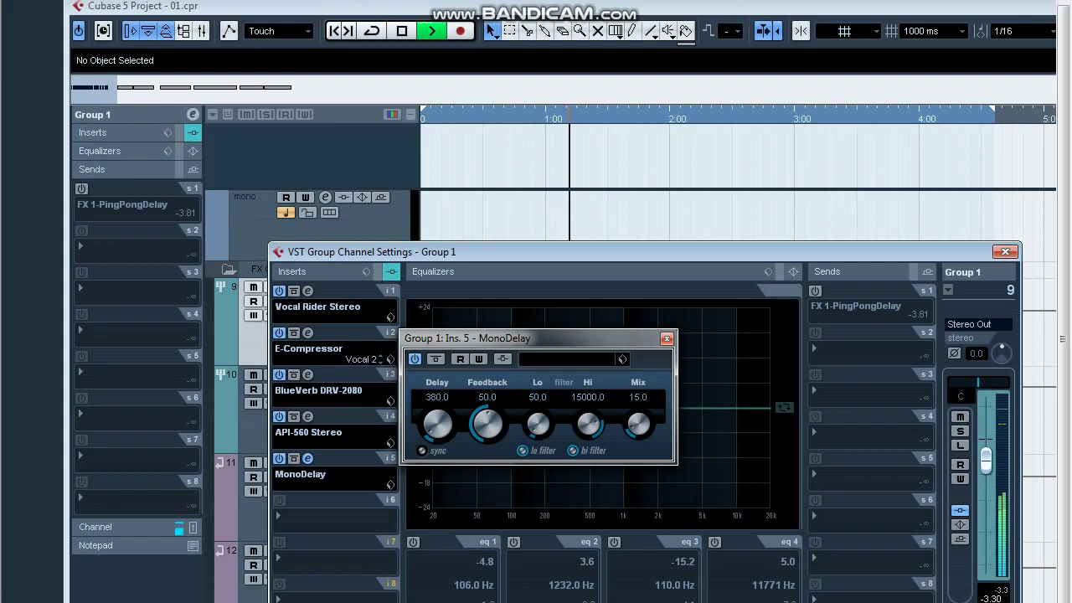
pyautogui.click(638, 398)
pyautogui.write('12')
pyautogui.press('Return')
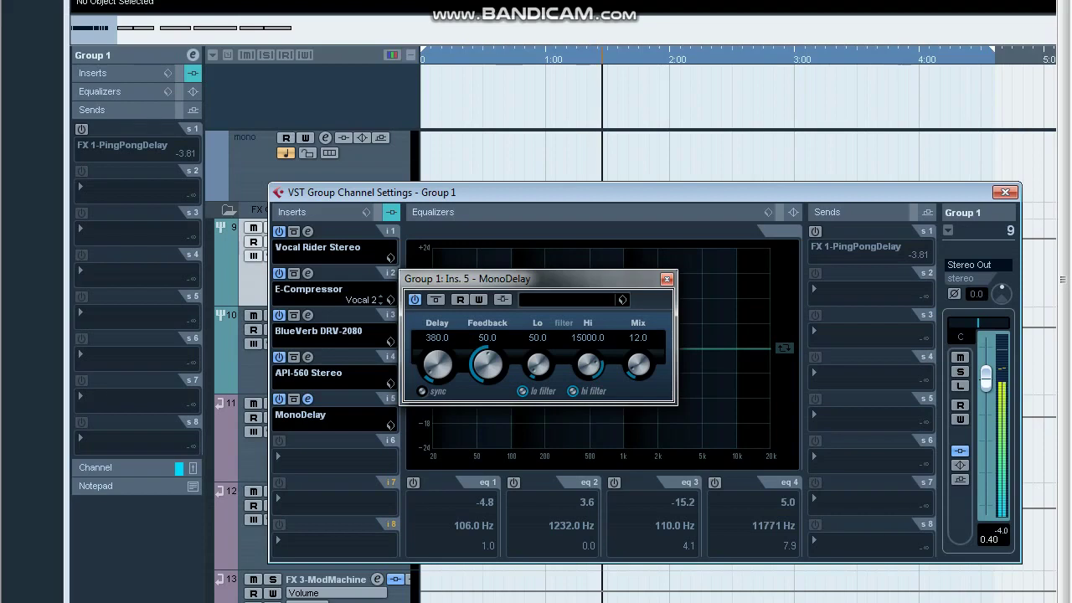
pyautogui.click(666, 279)
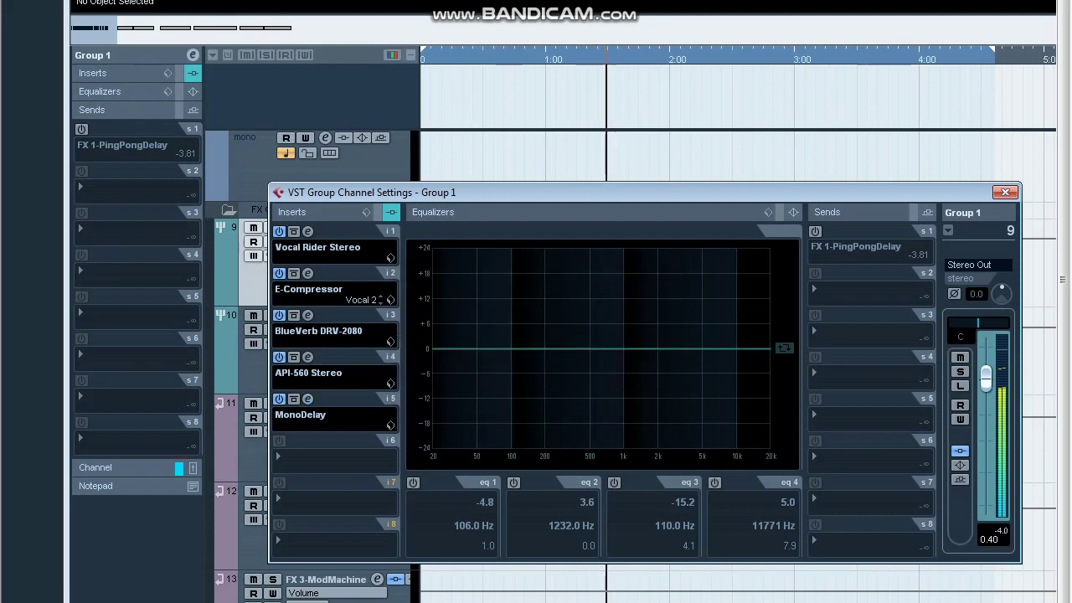
# Wheel the API-560's 8K and 1K bands down (1K near -4.4), leaving 16K near 1.3.
pyautogui.click(308, 356)
pyautogui.scroll(-3, 524, 279)
pyautogui.scroll(1, 524, 279)
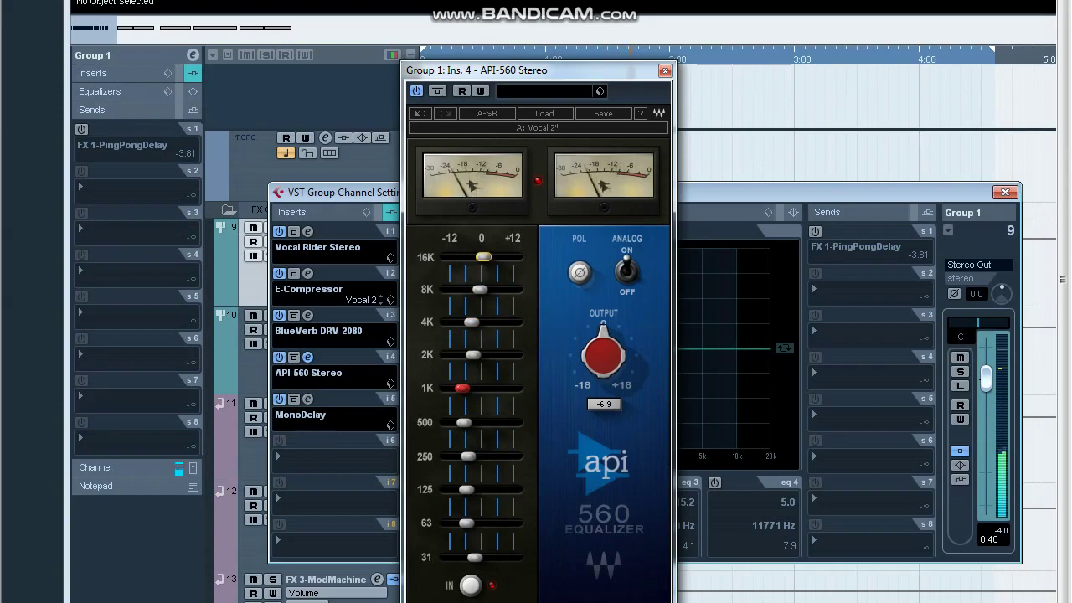
pyautogui.scroll(2, 523, 378)
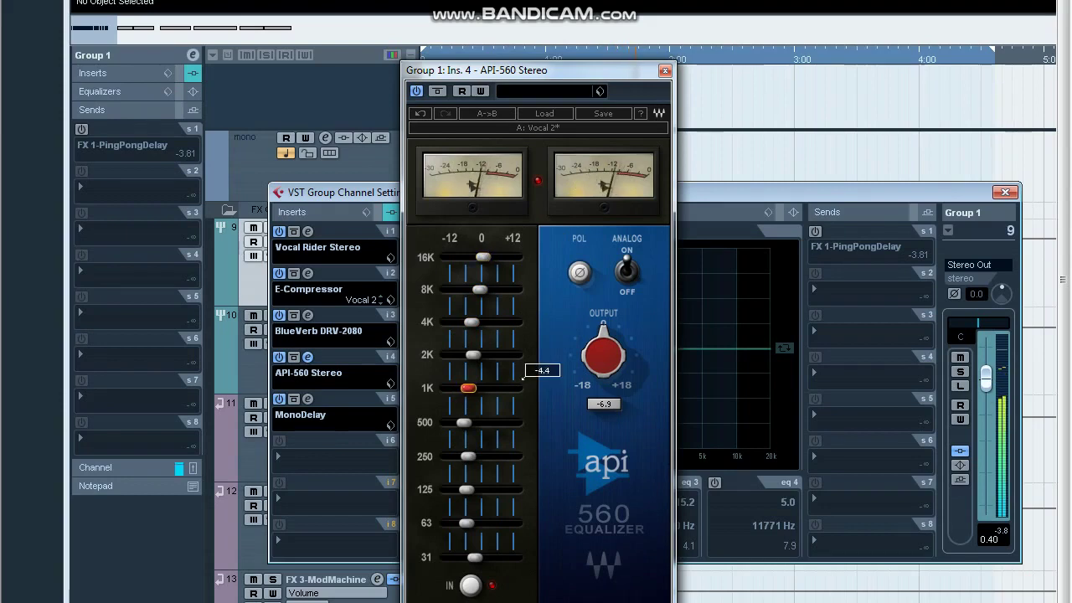
pyautogui.moveTo(469, 388)
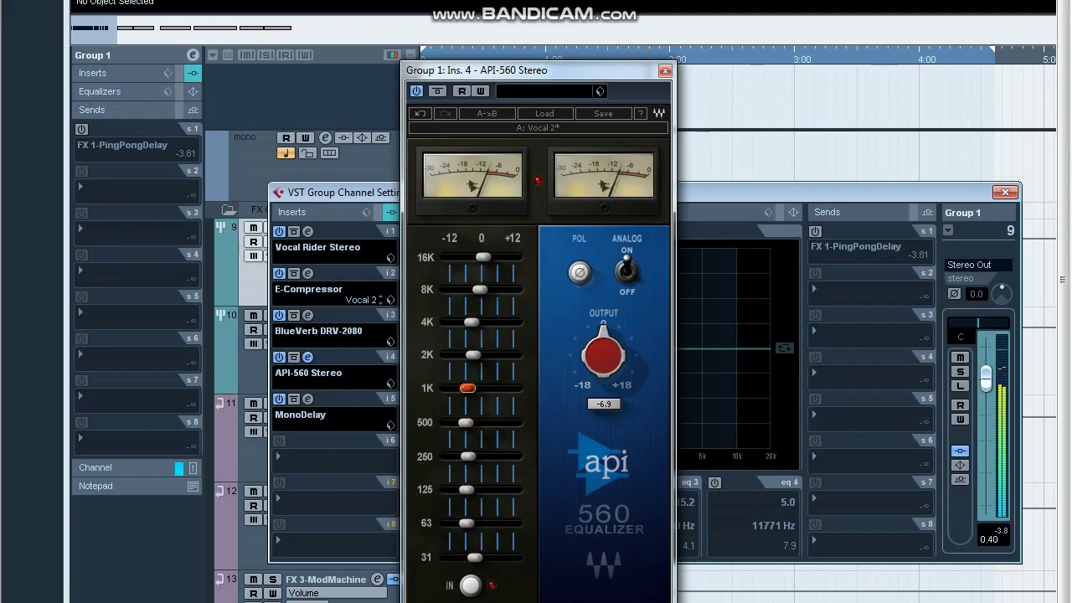
pyautogui.scroll(-4, 478, 289)
pyautogui.scroll(1, 483, 257)
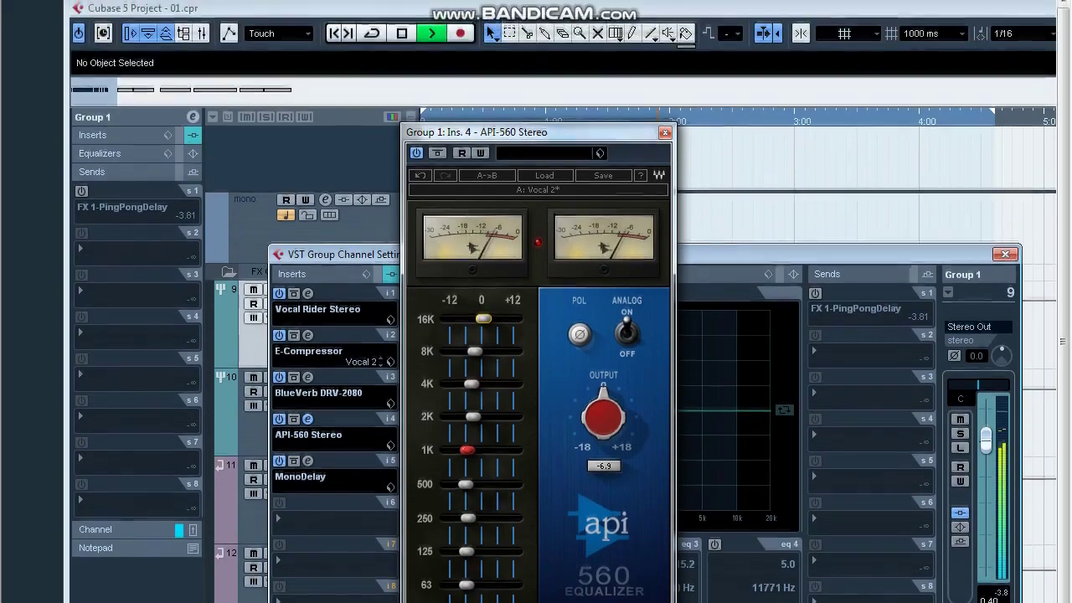
pyautogui.click(665, 70)
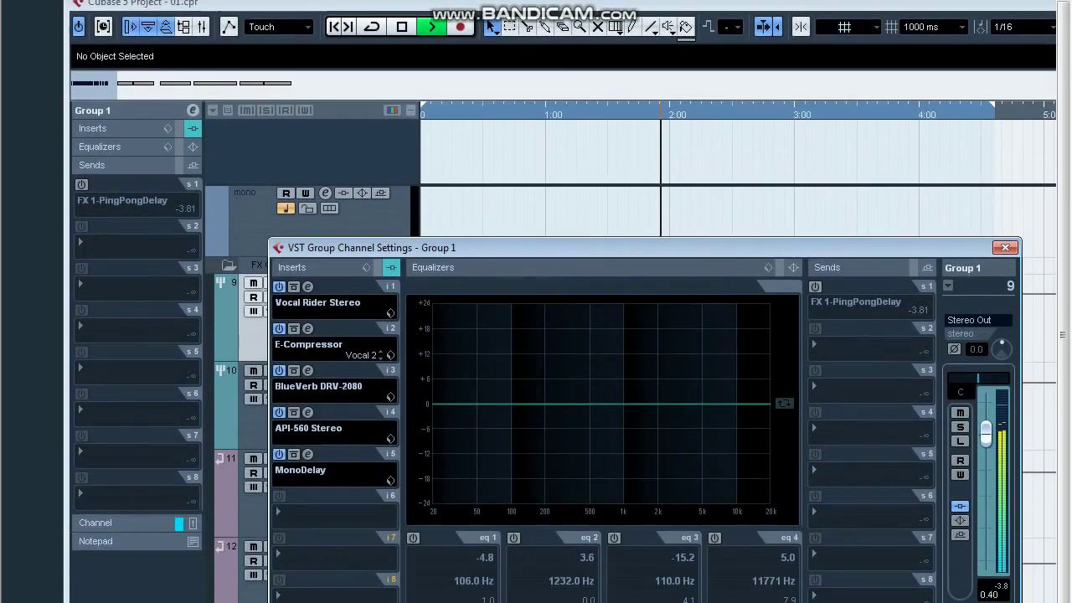
# Lower Group 1's MonoDelay Mix from 12.0 to 10.0 and close the delay editor.
pyautogui.click(307, 454)
pyautogui.doubleClick(638, 390)
pyautogui.write('10')
pyautogui.press('Return')
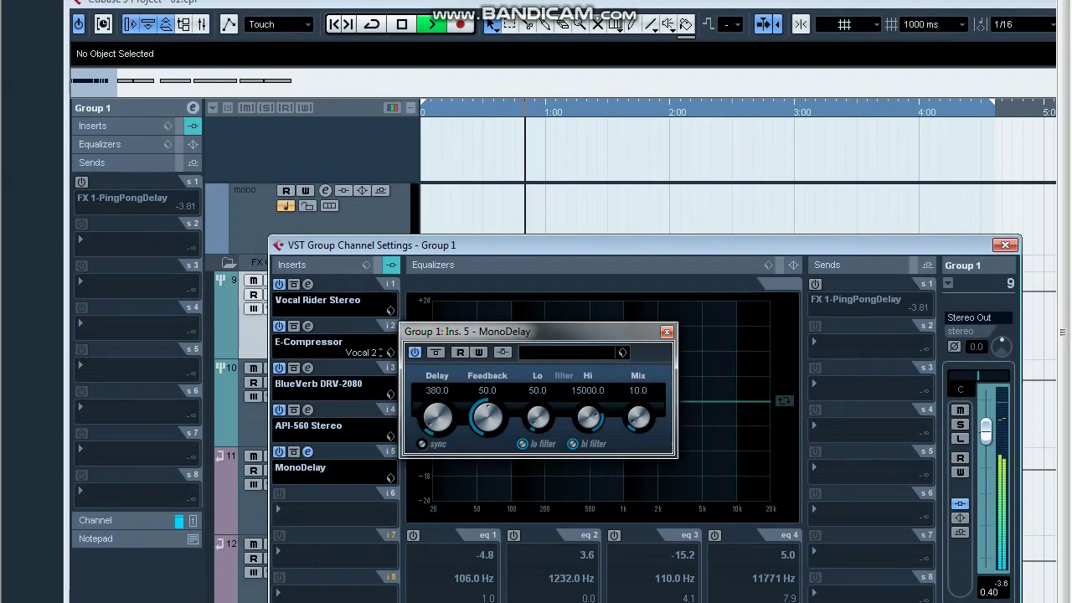
pyautogui.click(667, 333)
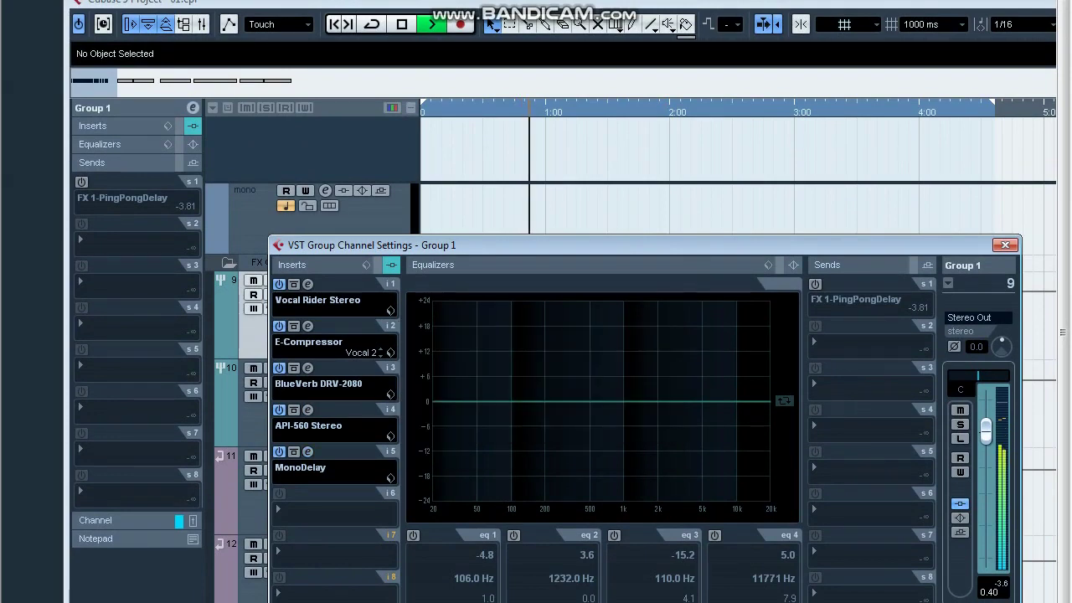
# Check the Vocal Rider plug-in, then open the effect list for empty insert slot 6.
pyautogui.click(308, 283)
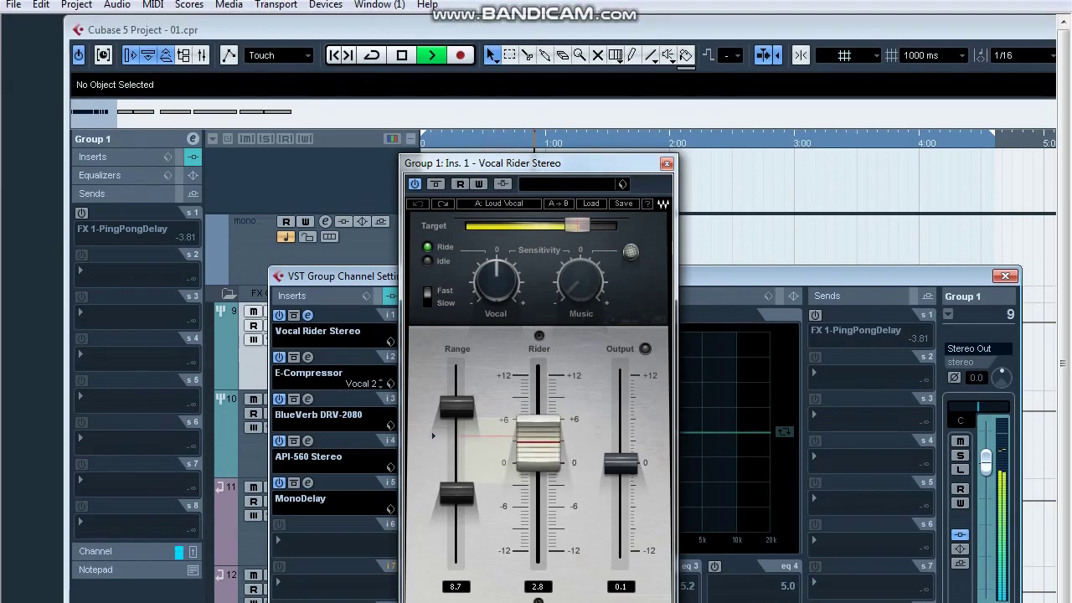
pyautogui.click(667, 146)
pyautogui.click(331, 524)
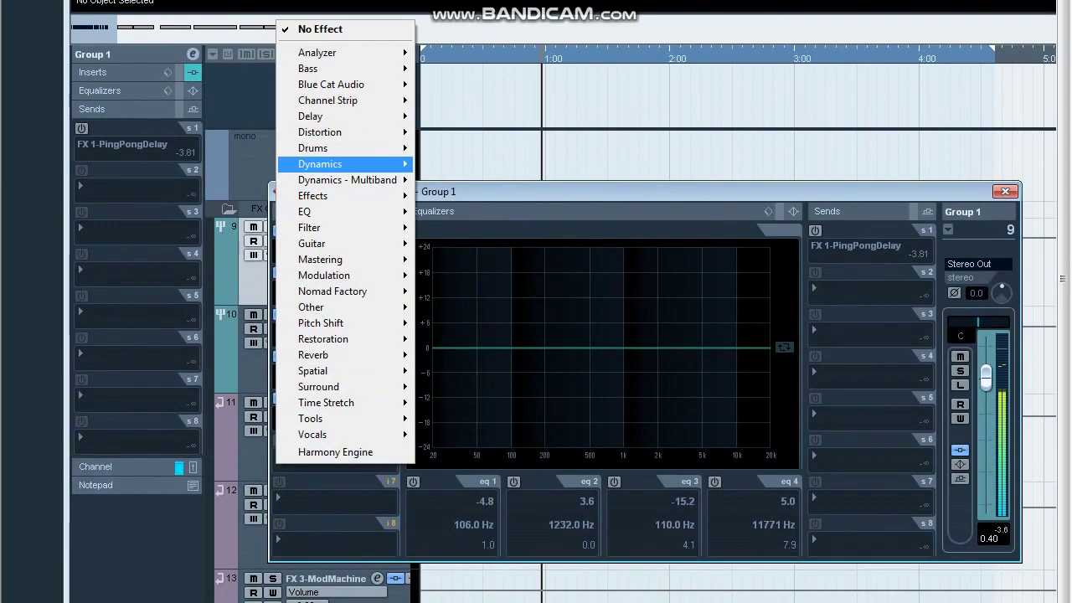
# Add a Gate on insert 6 with the Clean Lead Vox preset and threshold at -43.1.
pyautogui.moveTo(344, 164)
pyautogui.click(438, 447)
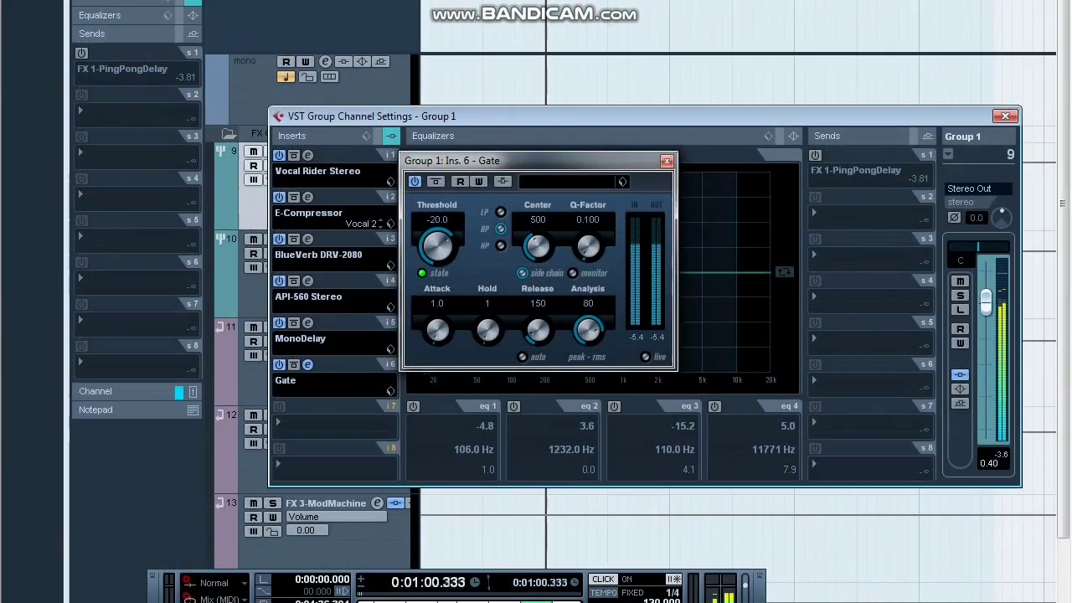
pyautogui.click(567, 182)
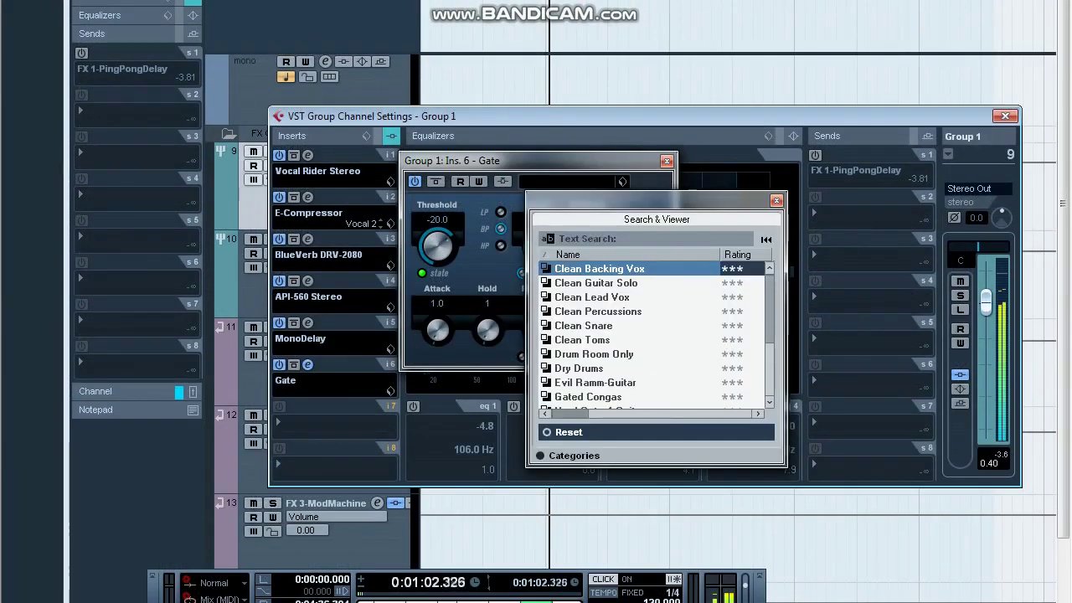
pyautogui.doubleClick(592, 297)
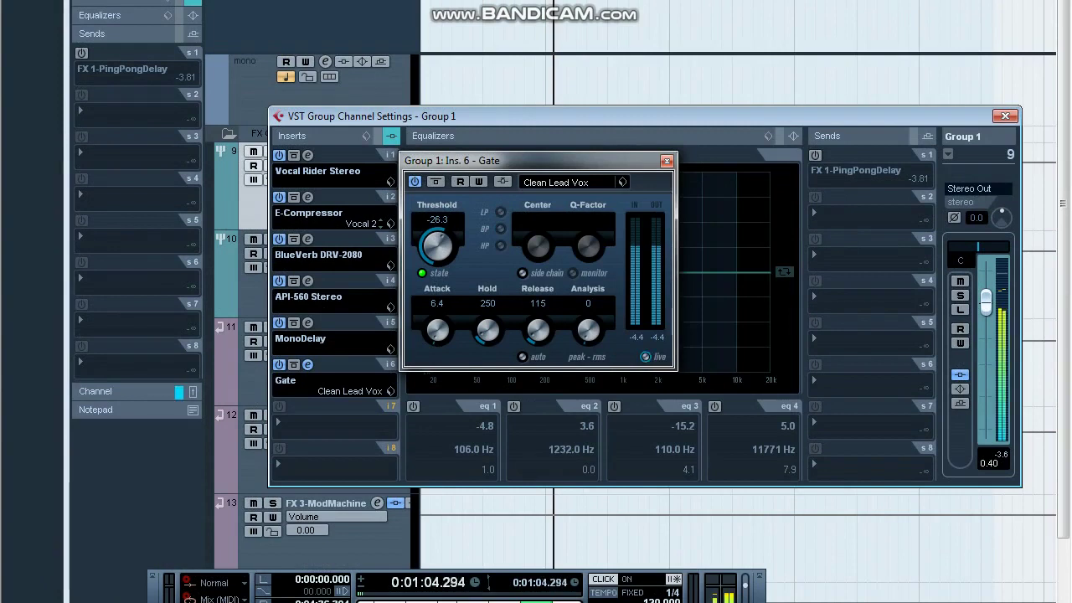
pyautogui.moveTo(437, 246); pyautogui.dragTo(437, 280)
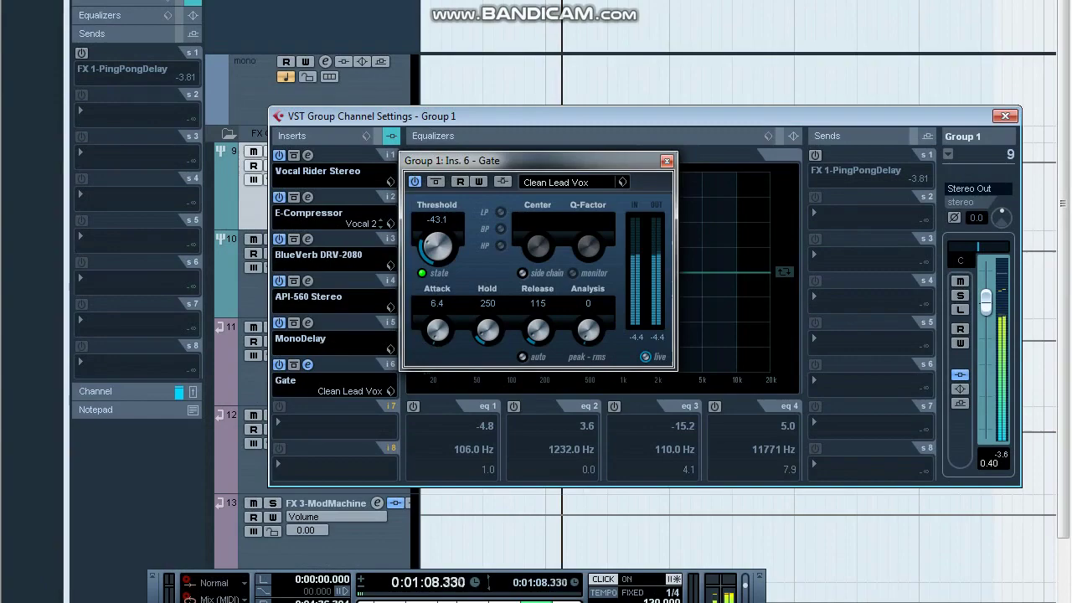
pyautogui.click(666, 160)
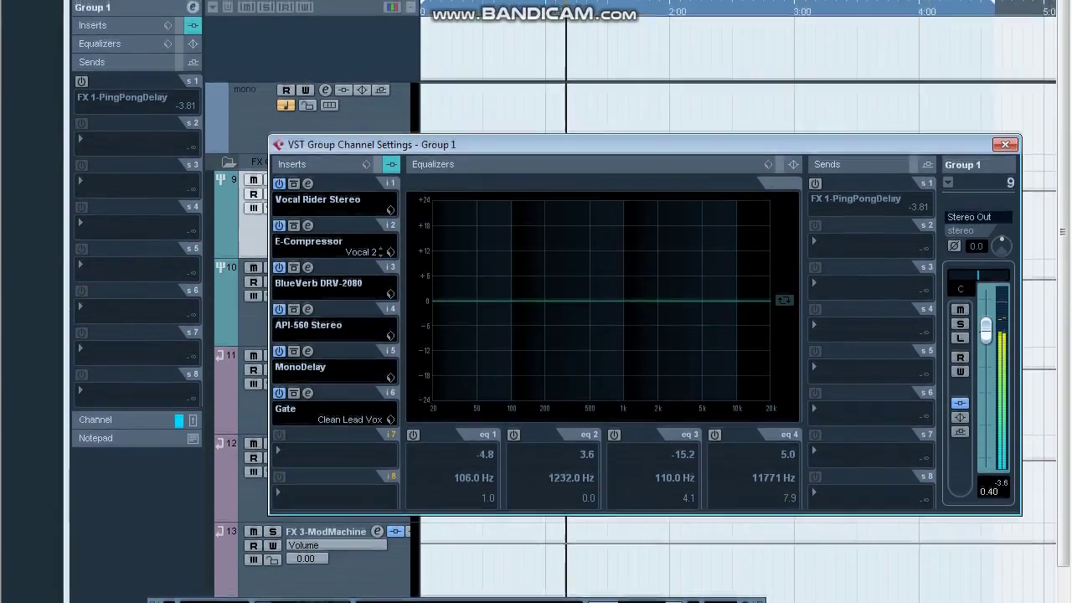
# Close Group 1's channel settings and maximize the project window.
pyautogui.click(1005, 116)
pyautogui.doubleClick(962, 52)
pyautogui.moveTo(1063, 544); pyautogui.dragTo(1064, 293)
# In the Mixer, audition the Maserati GRP insert on Stereo Out during playback.
pyautogui.press('g')
pyautogui.press('g')
pyautogui.press('g')
pyautogui.press('g')
pyautogui.press('g')
pyautogui.press('h')
pyautogui.press('h')
pyautogui.press('h')
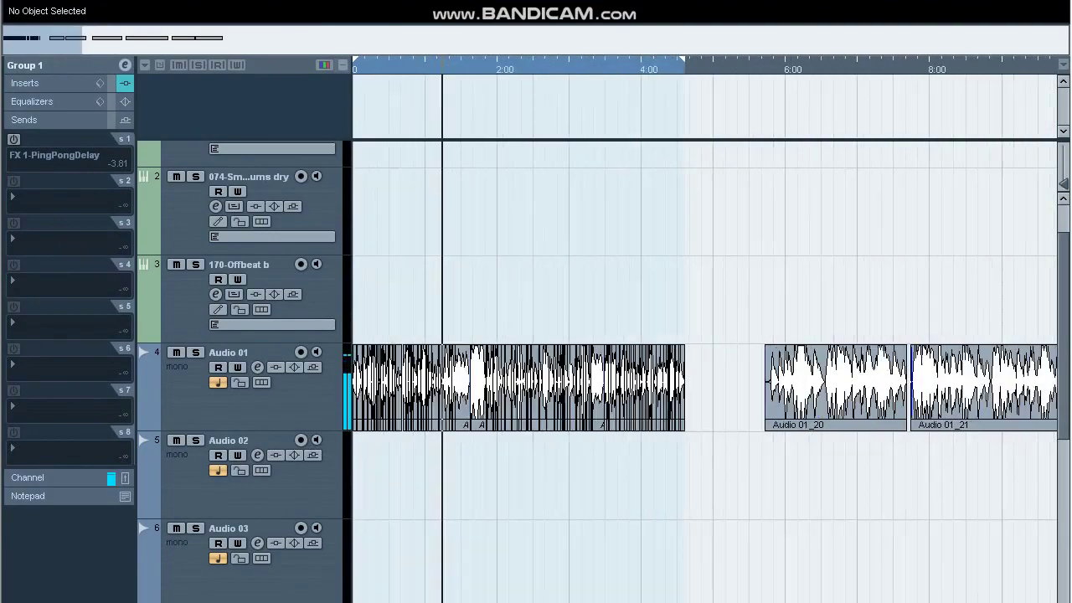
pyautogui.press('F3')
pyautogui.click(963, 154)
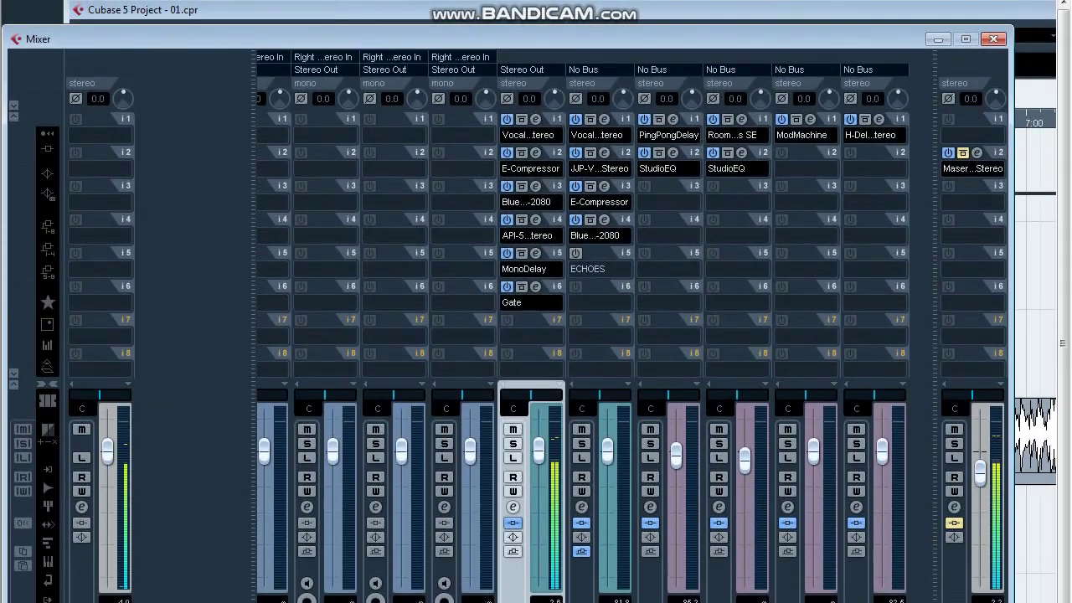
pyautogui.click(963, 154)
pyautogui.click(976, 153)
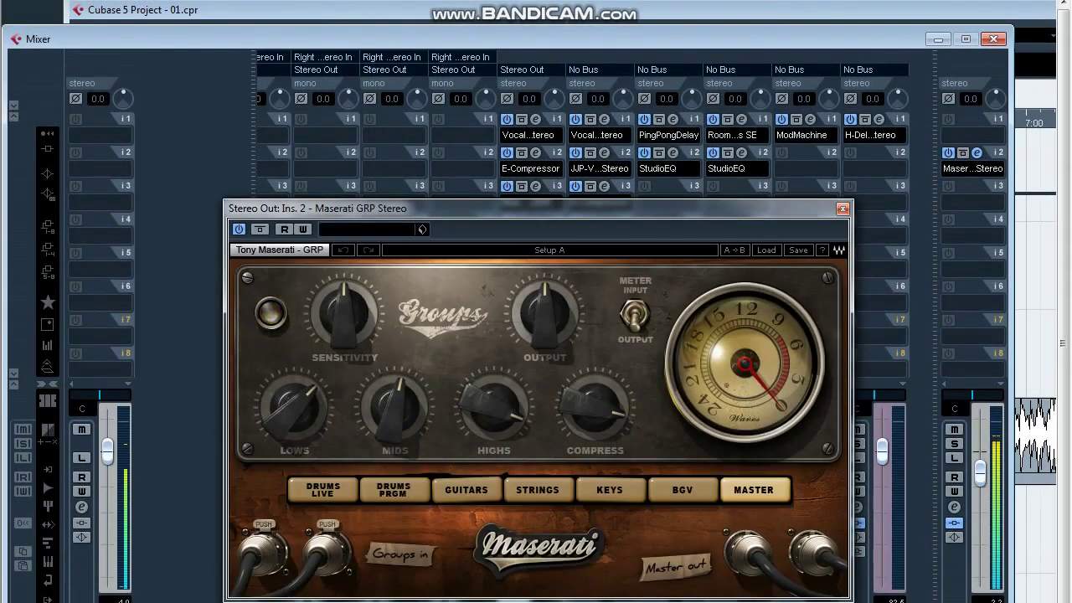
pyautogui.press('space')
pyautogui.click(976, 153)
pyautogui.click(976, 153)
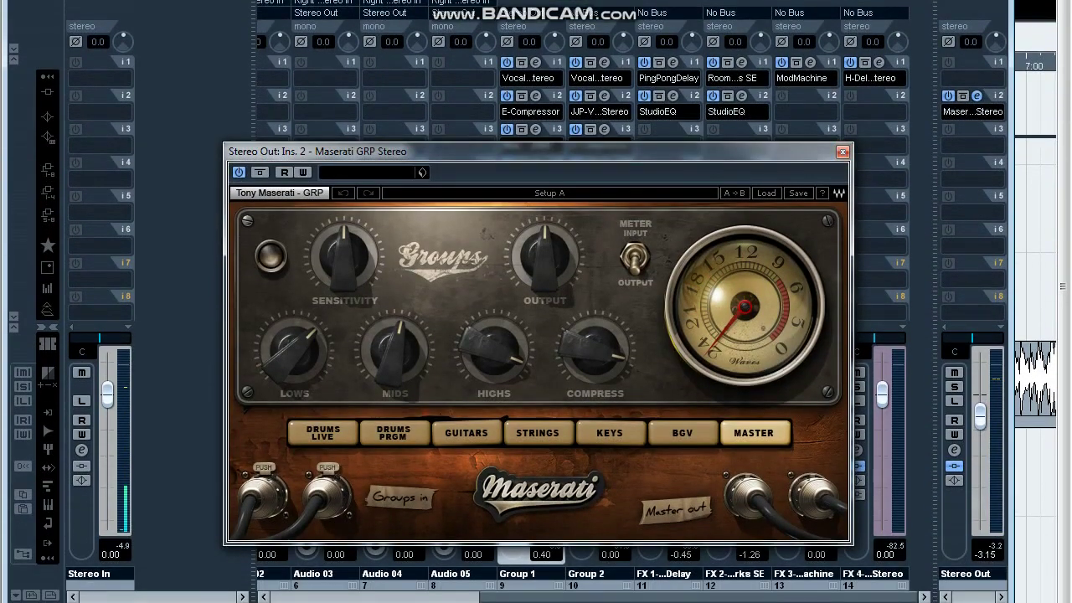
pyautogui.click(842, 151)
pyautogui.press('space')
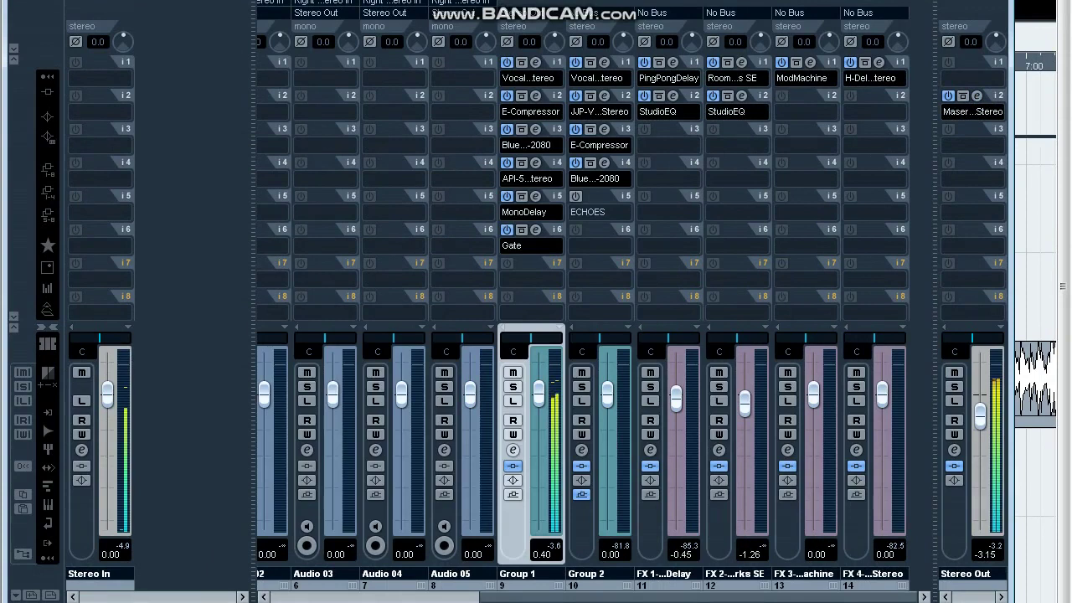
# Raise the Stereo Out level to -2.29 and close the Mixer.
pyautogui.moveTo(980, 416); pyautogui.dragTo(979, 407)
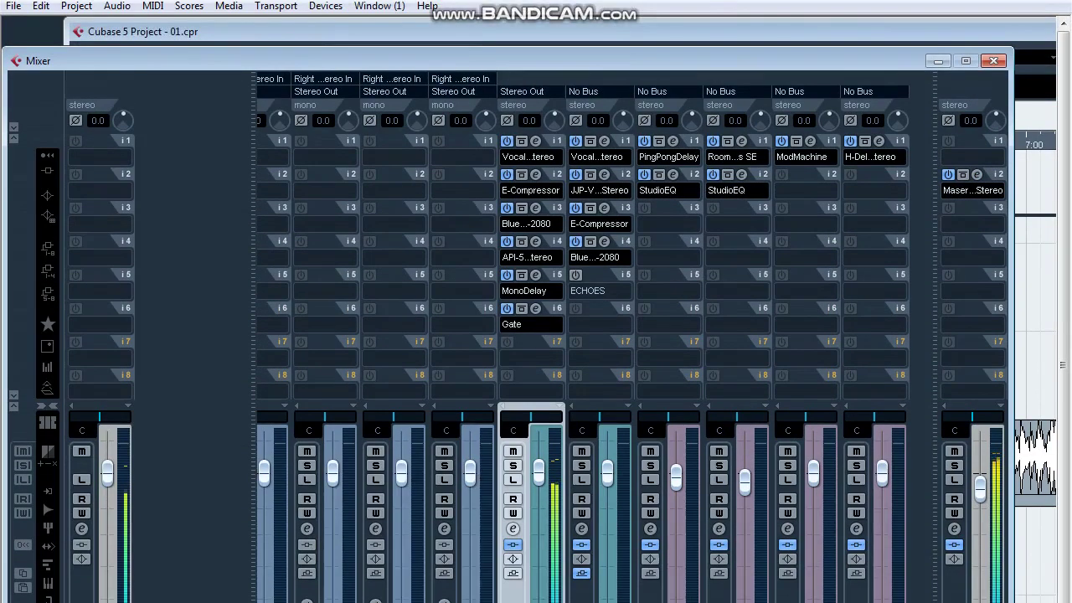
pyautogui.click(997, 63)
pyautogui.click(1038, 52)
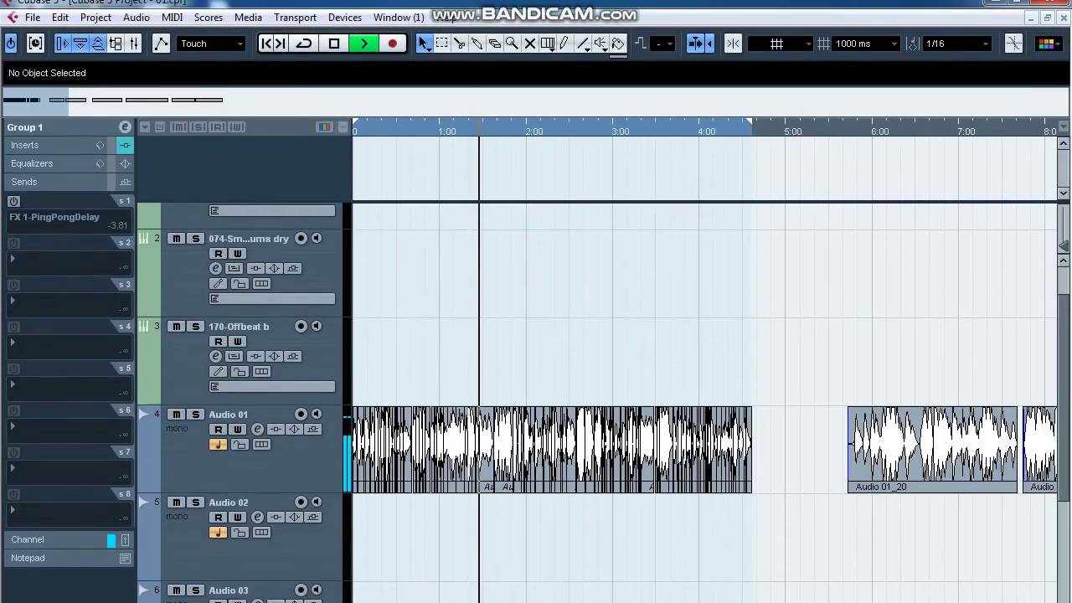
# Select the Audio 01 track and reopen Group 1's channel settings.
pyautogui.click(268, 468)
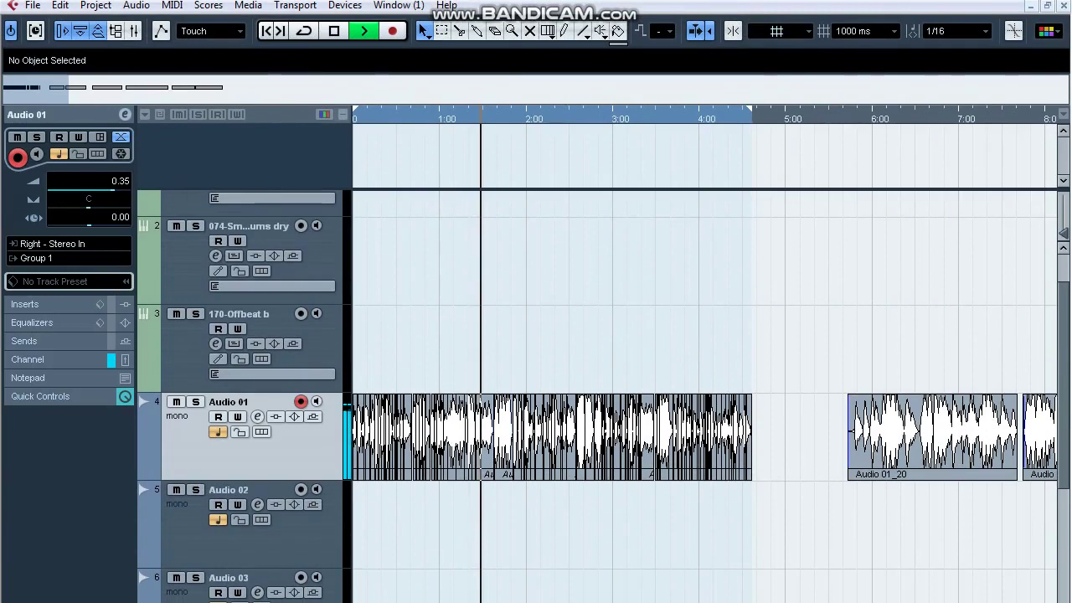
pyautogui.scroll(-7, 251, 435)
pyautogui.scroll(2, 309, 356)
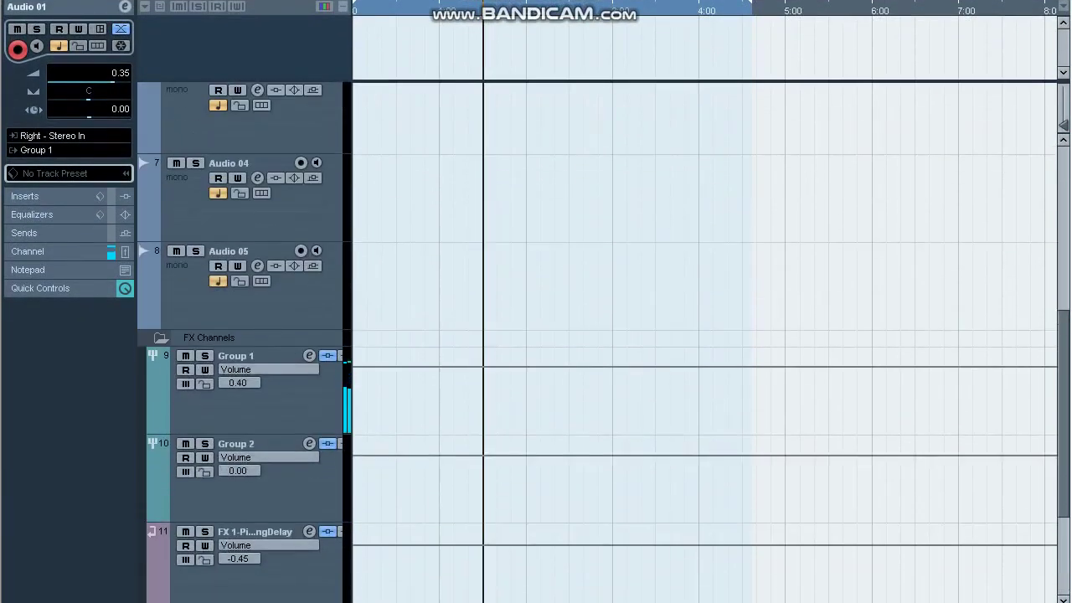
pyautogui.click(309, 356)
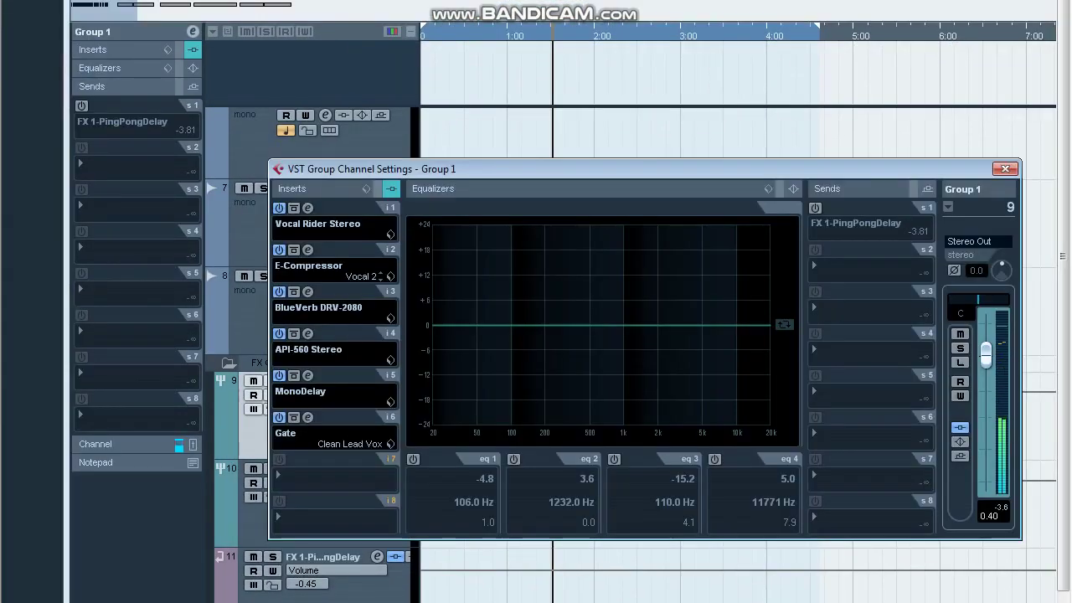
# Shape Group 1's API-560 EQ: 500 Hz to -8.4, 125 Hz at -5.9, 8K near 0.3.
pyautogui.click(307, 333)
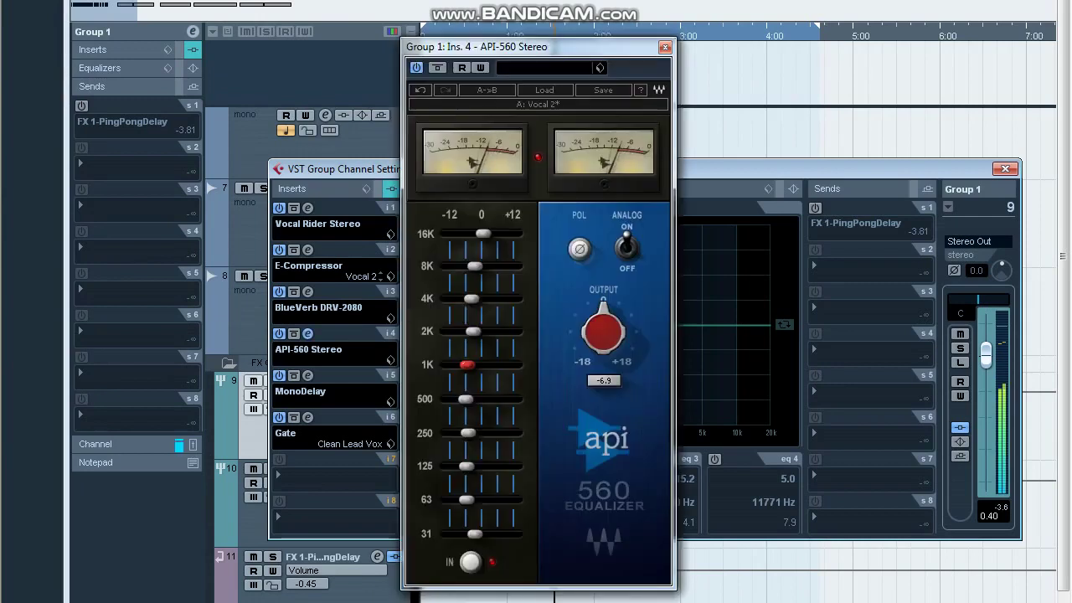
pyautogui.moveTo(474, 267); pyautogui.dragTo(476, 299)
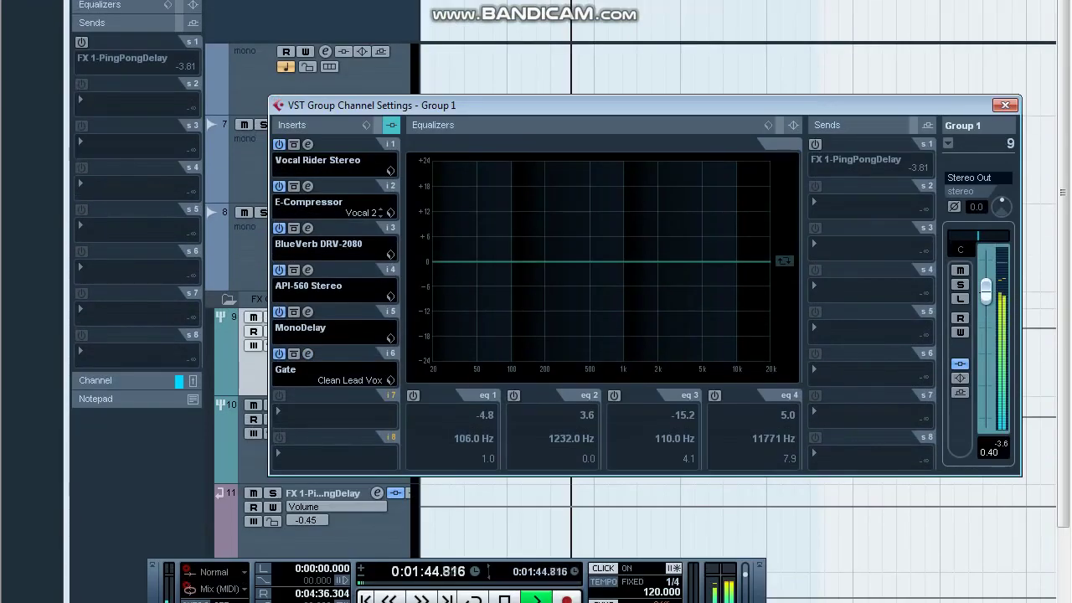
pyautogui.click(307, 270)
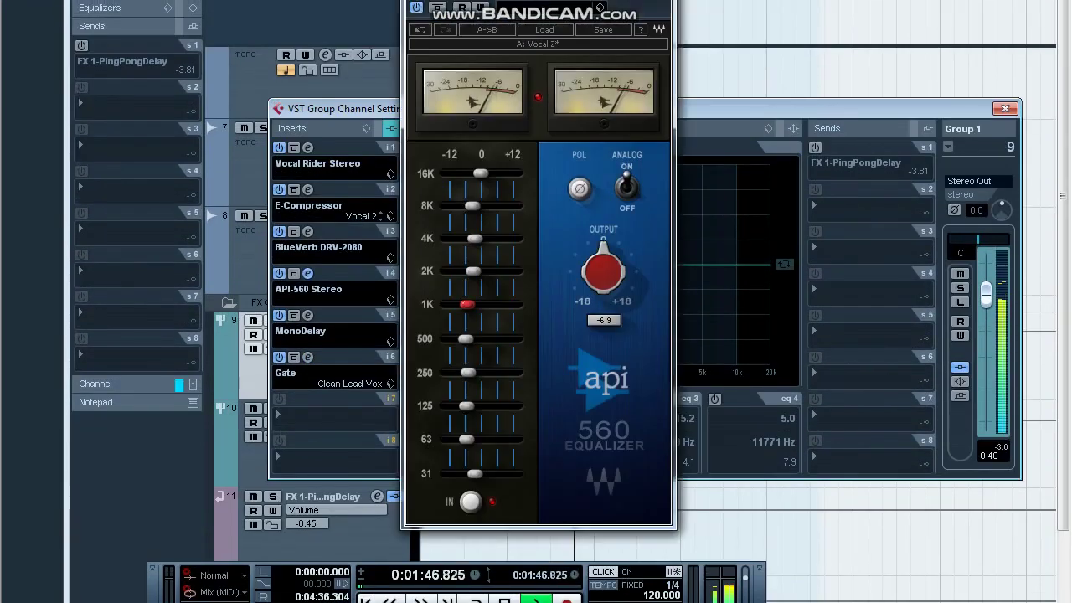
pyautogui.moveTo(466, 339)
pyautogui.mouseDown()
pyautogui.moveTo(504, 339)
pyautogui.moveTo(451, 339)
pyautogui.mouseUp()
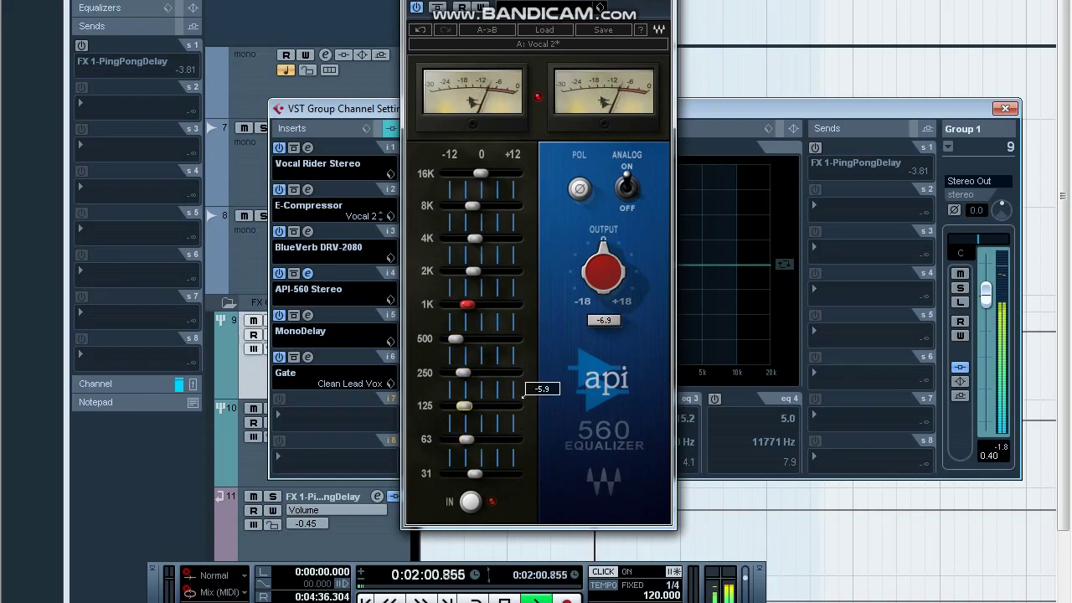
pyautogui.moveTo(481, 174)
pyautogui.mouseDown()
pyautogui.moveTo(483, 206)
pyautogui.moveTo(472, 173)
pyautogui.mouseUp()
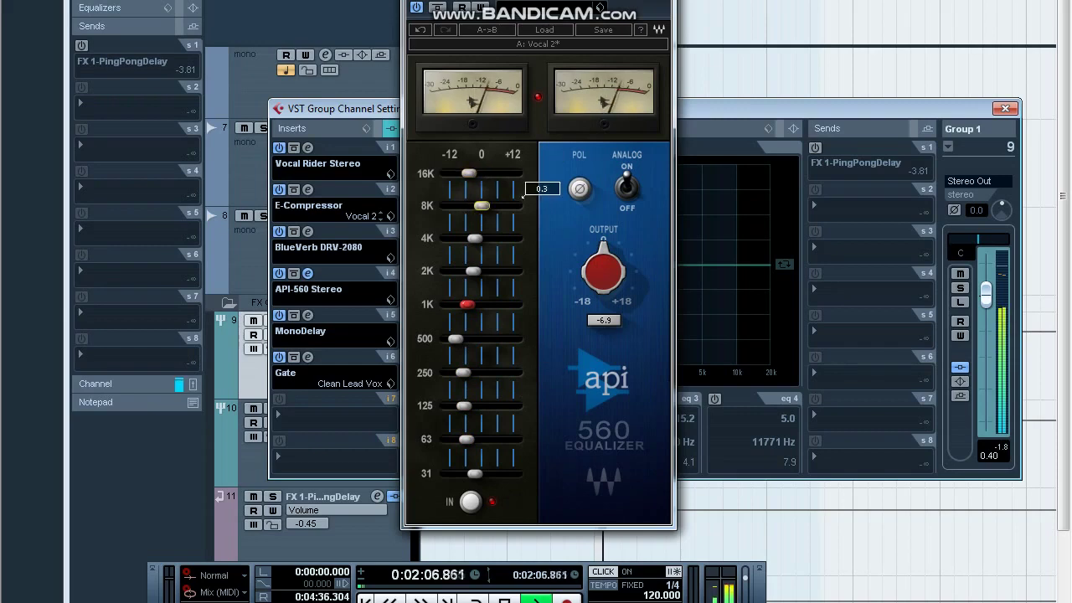
pyautogui.moveTo(481, 206); pyautogui.dragTo(480, 206)
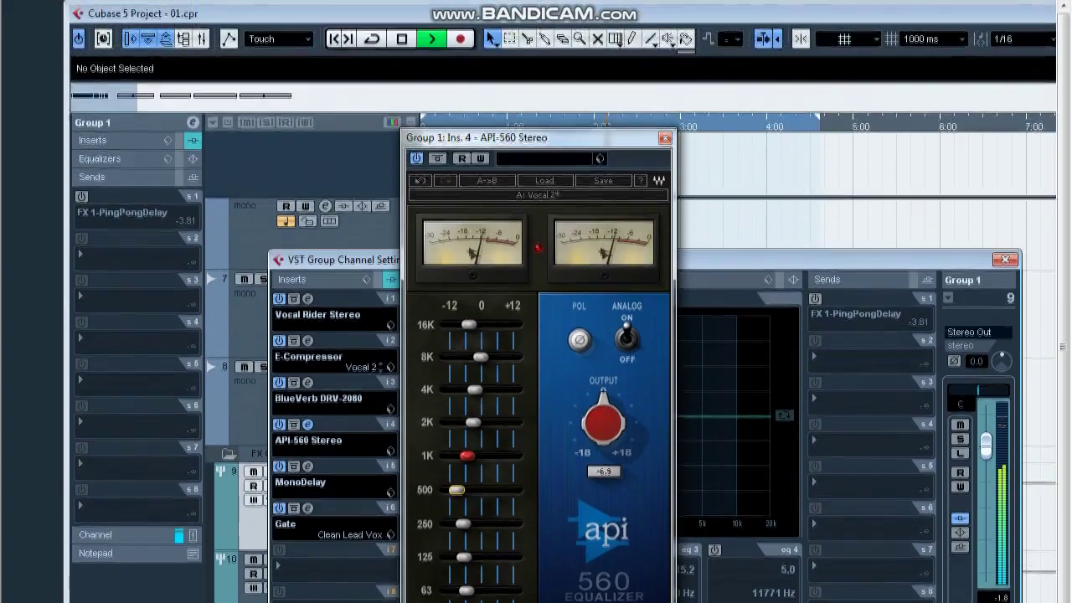
pyautogui.click(660, 137)
# Insert a DeEsser on Group 1's seventh slot using the Female Heavy preset.
pyautogui.click(335, 415)
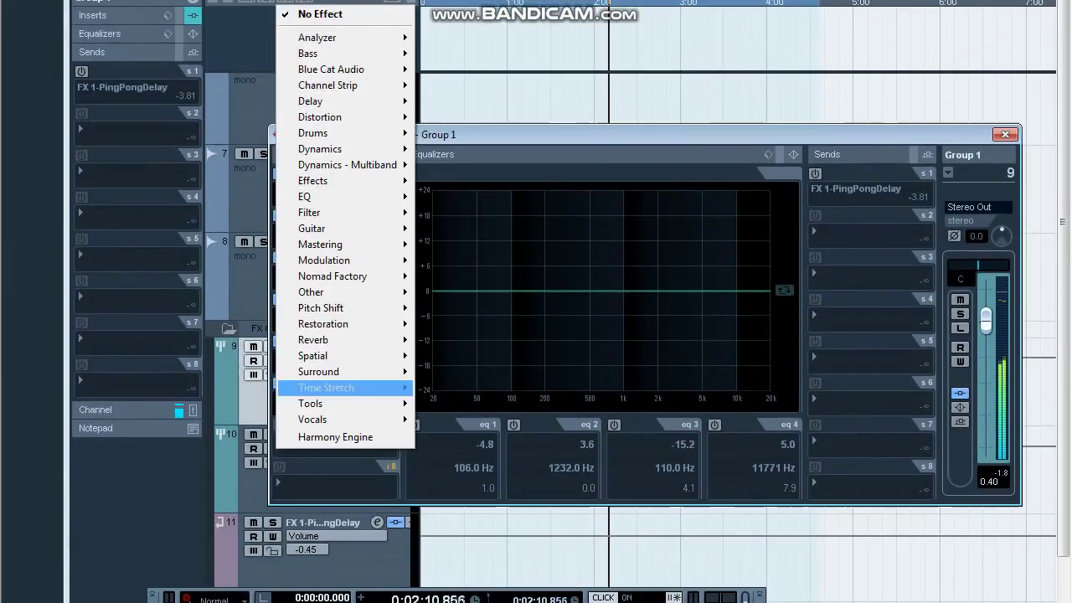
pyautogui.moveTo(326, 149)
pyautogui.click(452, 299)
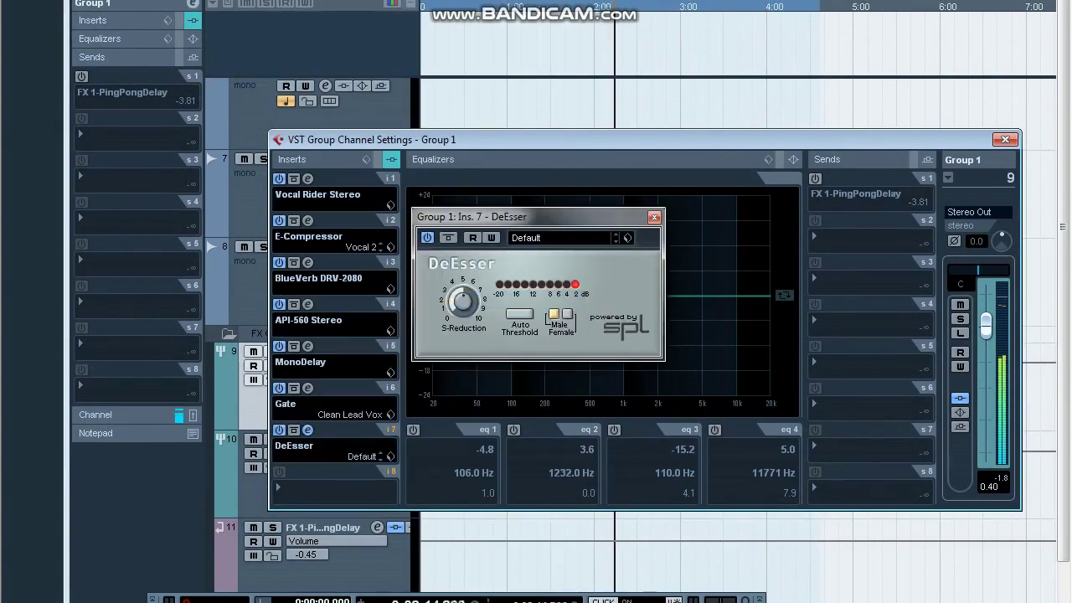
pyautogui.click(561, 238)
pyautogui.click(566, 293)
pyautogui.click(561, 238)
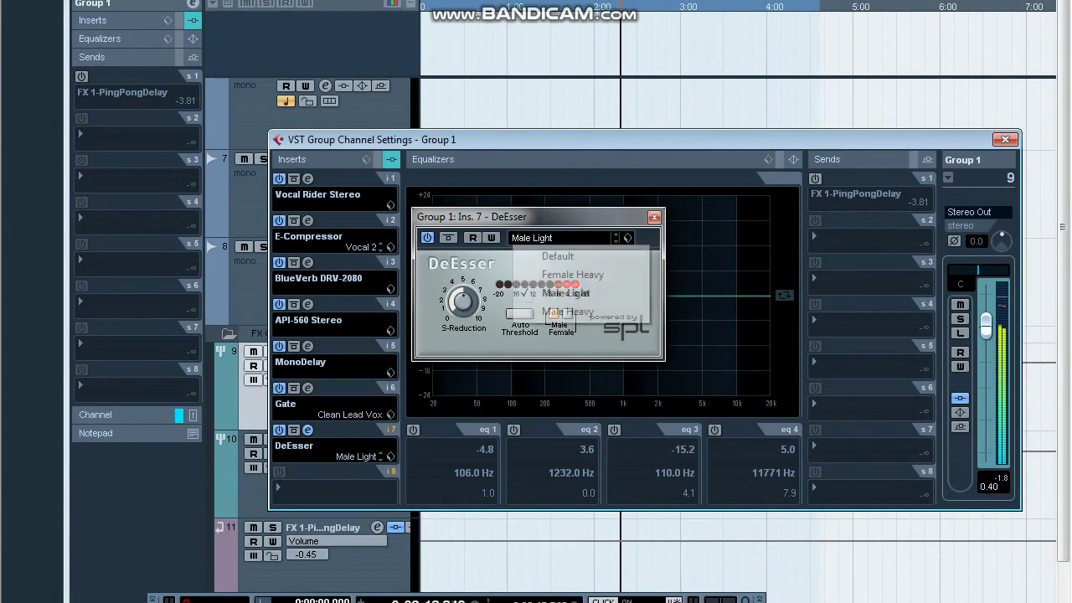
pyautogui.click(572, 275)
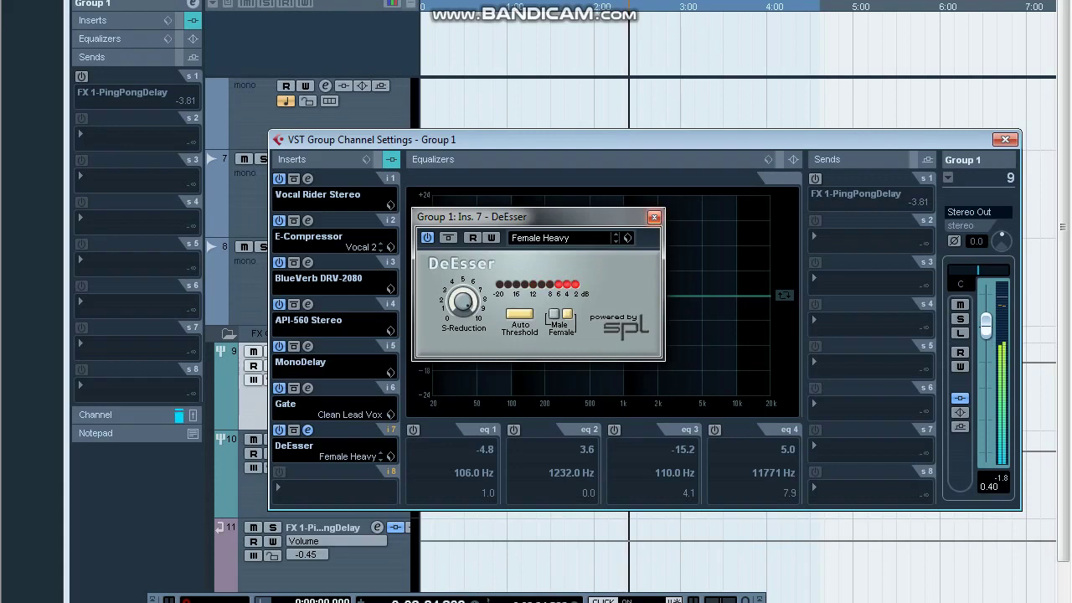
pyautogui.click(654, 216)
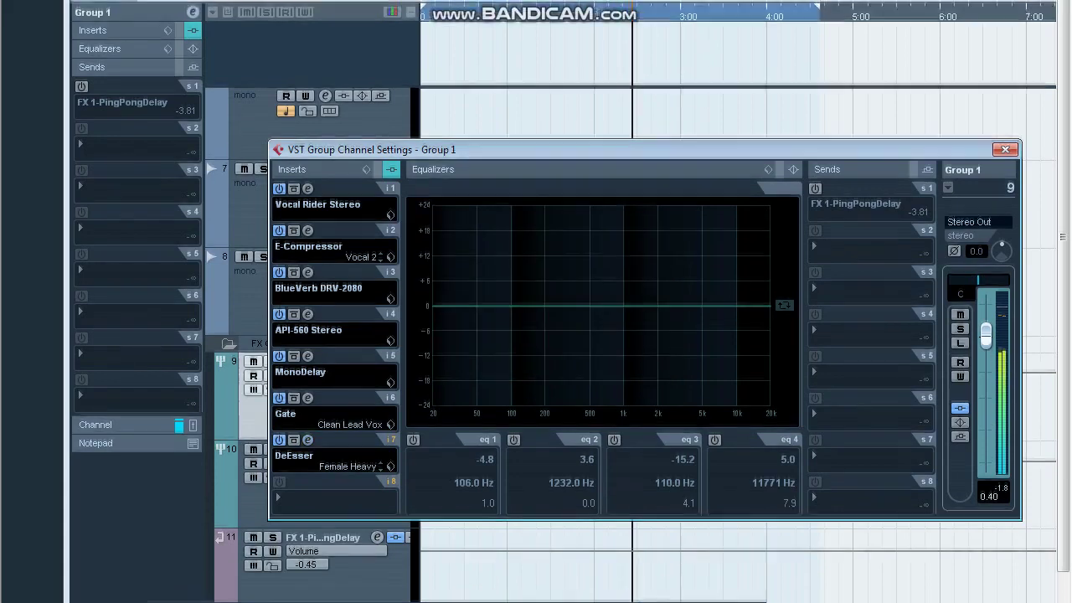
# Open the Mixer and raise the Stereo Out level to -0.56.
pyautogui.moveTo(644, 150); pyautogui.dragTo(645, 98)
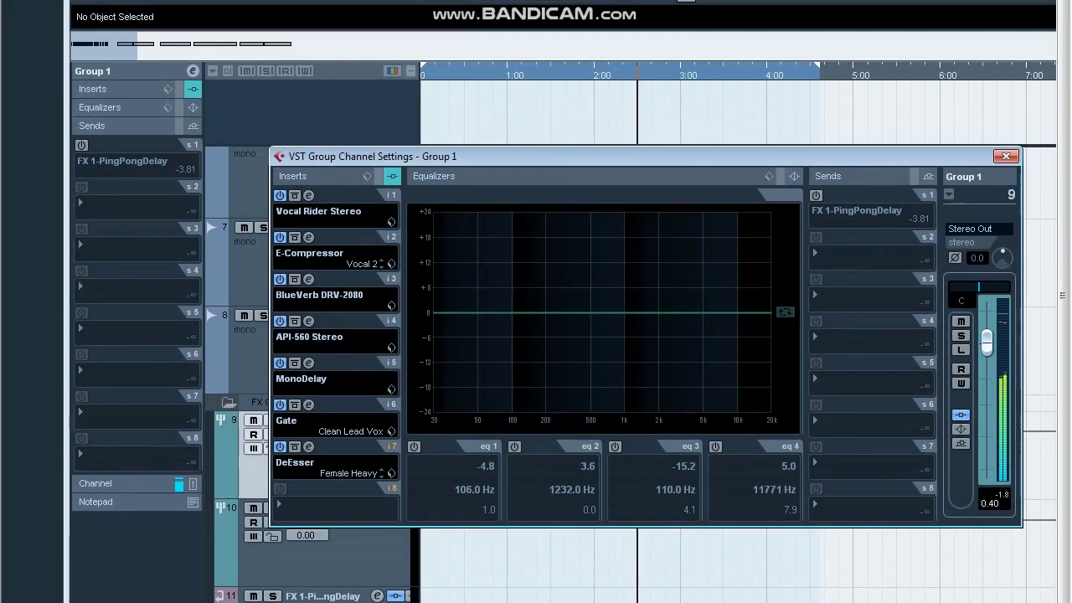
pyautogui.press('F3')
pyautogui.moveTo(980, 419); pyautogui.dragTo(979, 409)
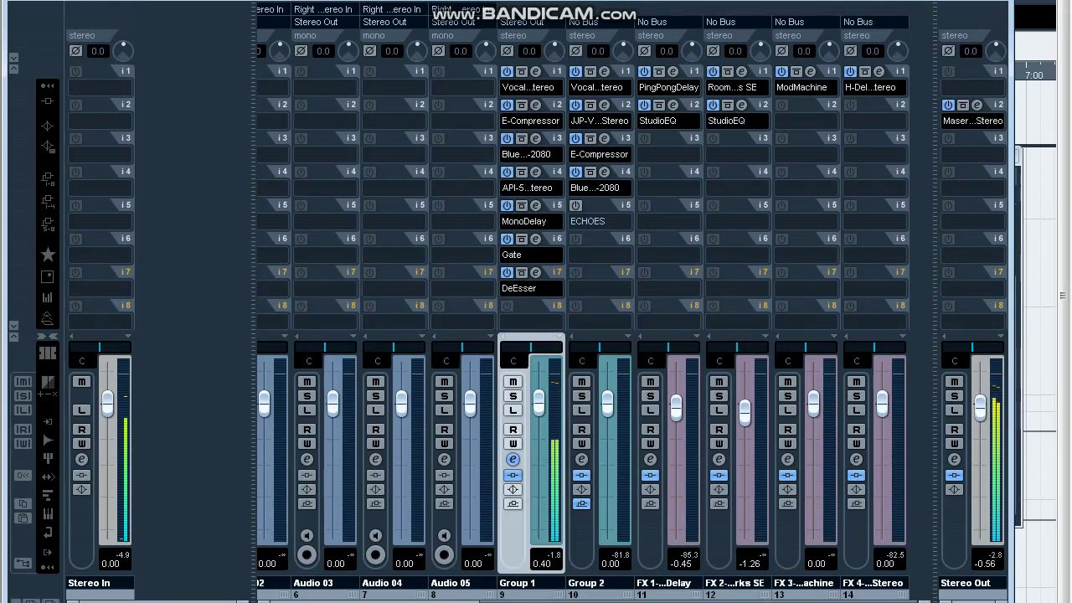
# Trim Stereo Out down to -0.45 and select the Audio 01 track.
pyautogui.moveTo(980, 409); pyautogui.dragTo(980, 411)
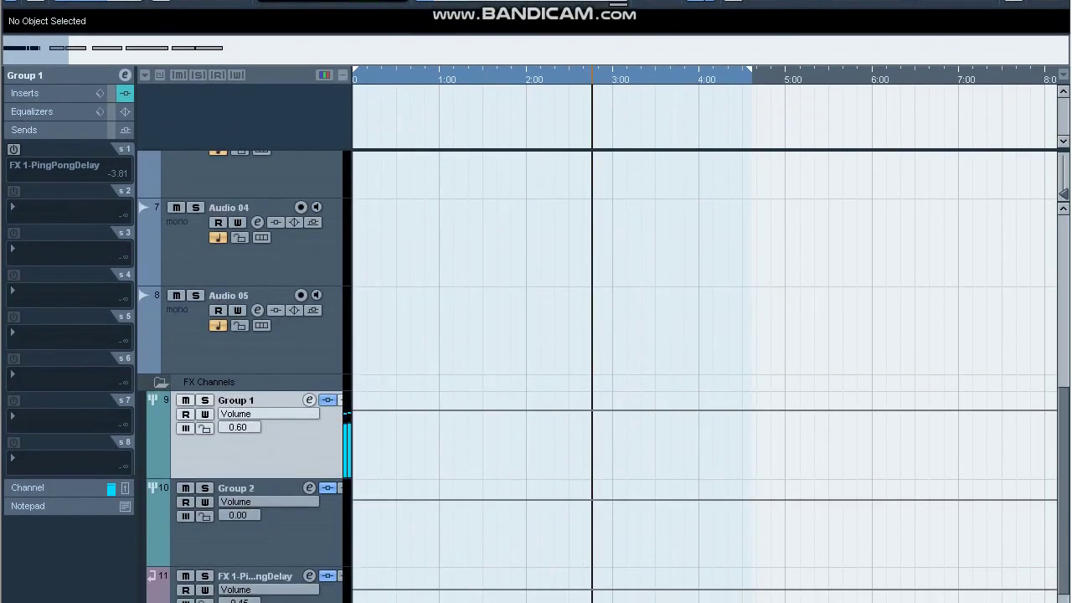
pyautogui.scroll(6, 703, 377)
pyautogui.press('g')
pyautogui.press('g')
pyautogui.press('g')
pyautogui.press('h')
pyautogui.press('h')
pyautogui.press('h')
pyautogui.press('h')
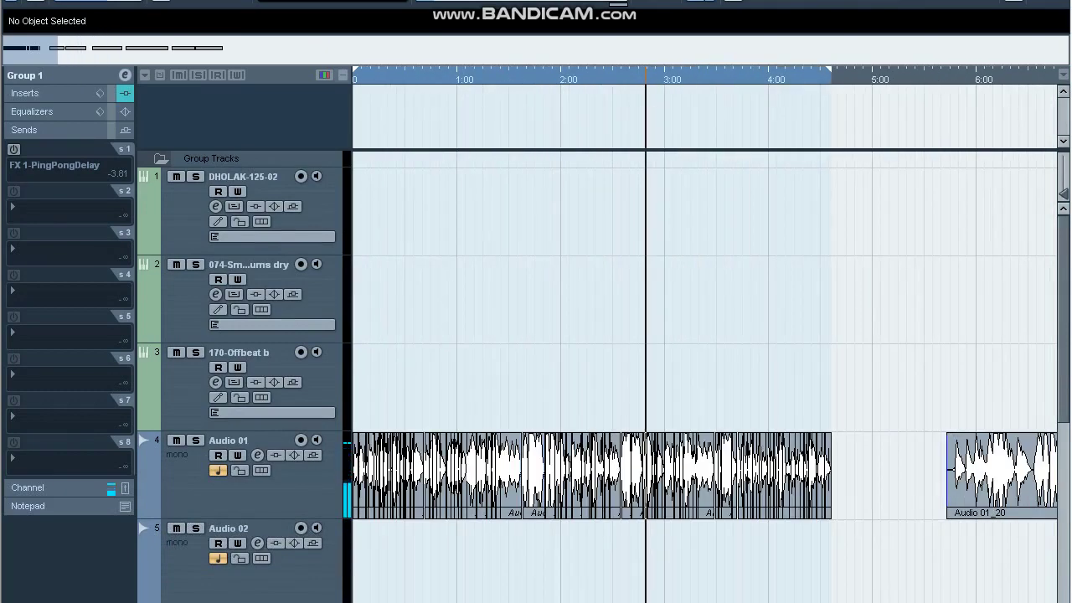
pyautogui.moveTo(863, 388); pyautogui.dragTo(352, 575)
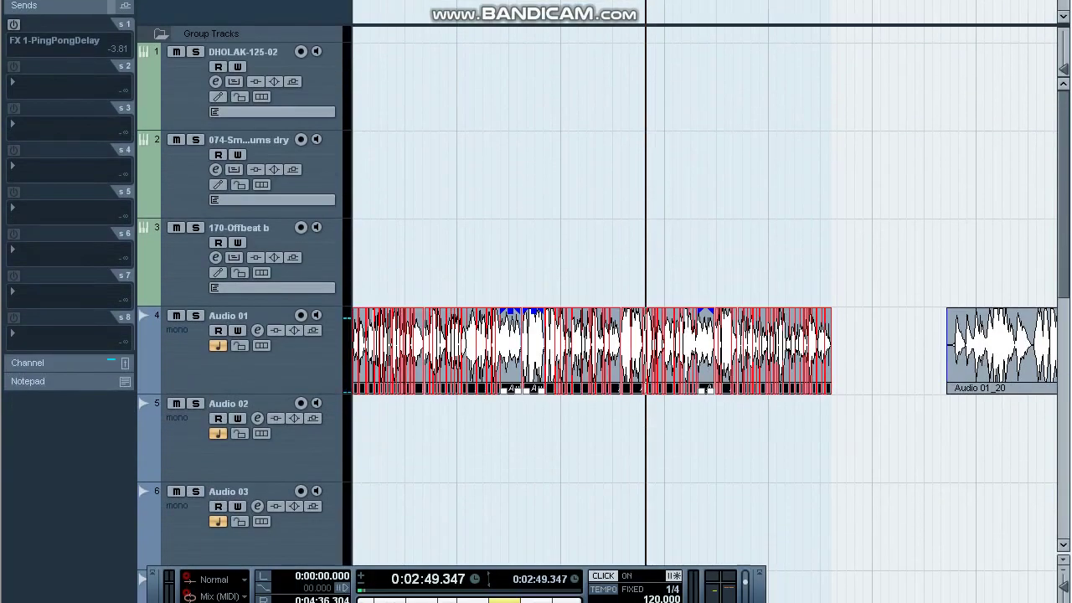
pyautogui.press('space')
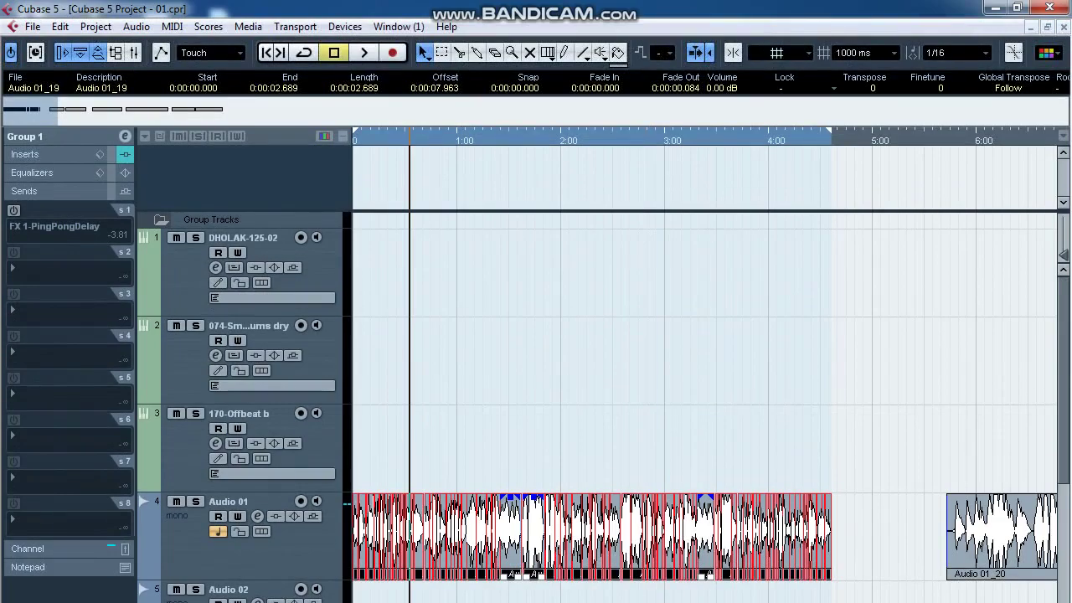
pyautogui.click(32, 27)
pyautogui.click(519, 444)
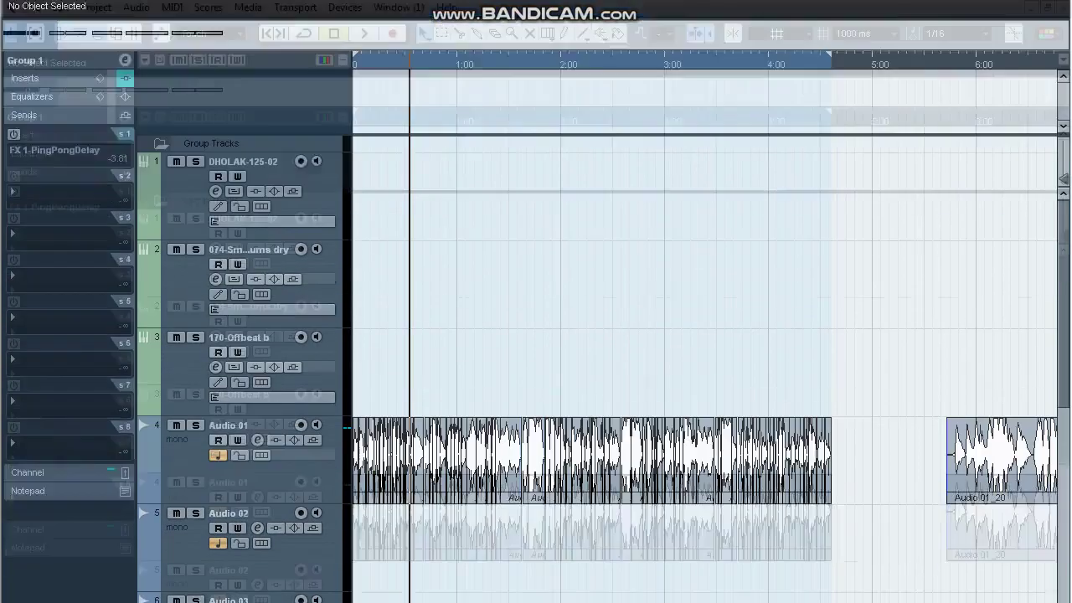
pyautogui.click(268, 548)
# Play the mix from the song start, check the Mixer, stop, and open the File menu.
pyautogui.press('KP_Subtract')
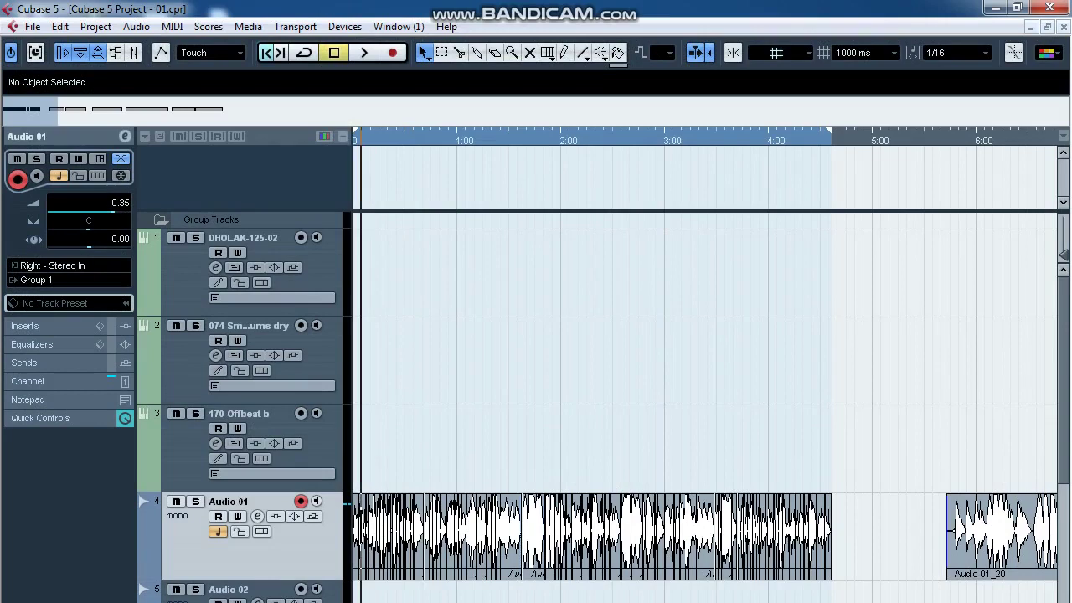
pyautogui.press('space')
pyautogui.press('h')
pyautogui.press('h')
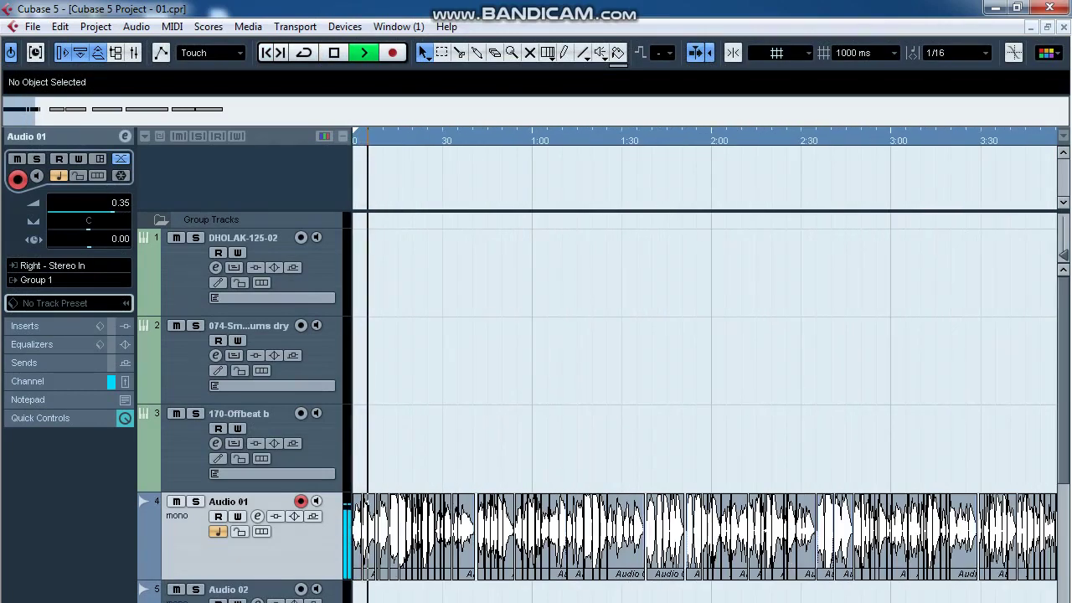
pyautogui.press('F3')
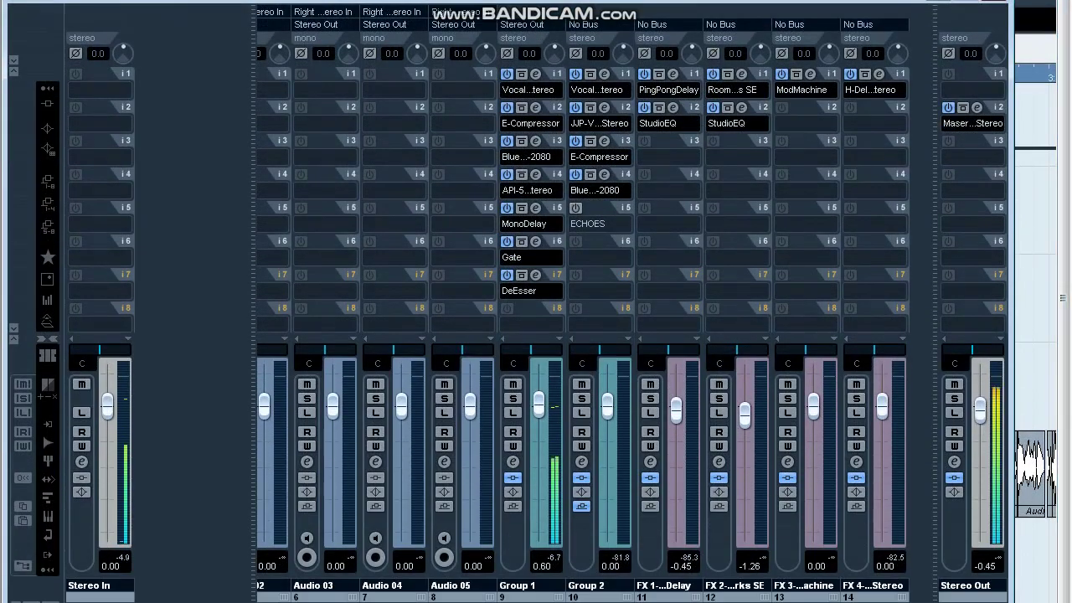
pyautogui.press('F3')
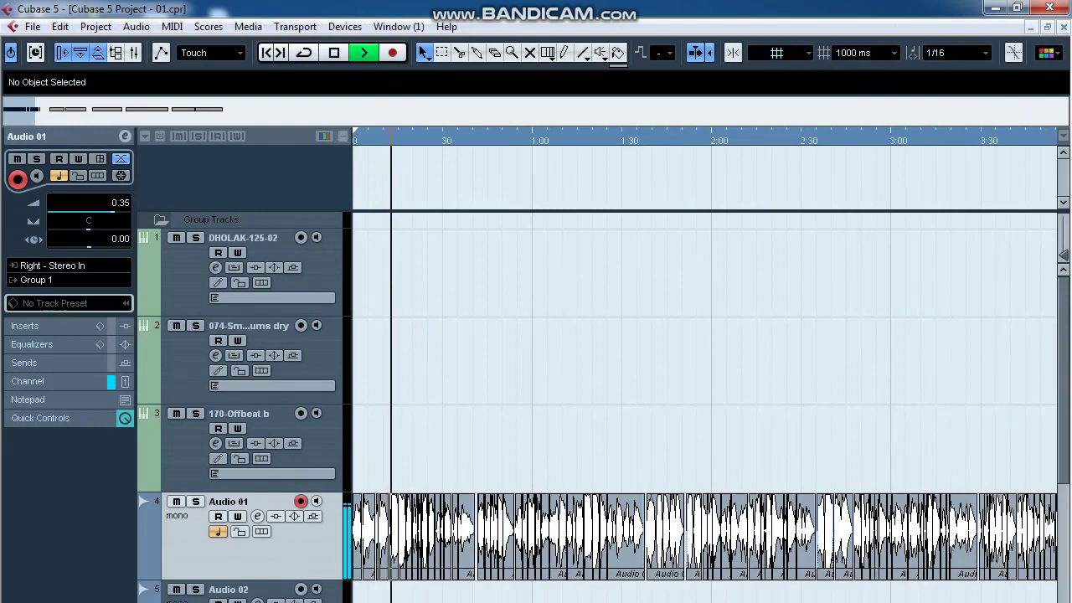
pyautogui.press('space')
pyautogui.click(33, 26)
# Open Audio Mixdown export and browse to F:\Audio Albums\NAAT ALBUM.
pyautogui.moveTo(67, 323)
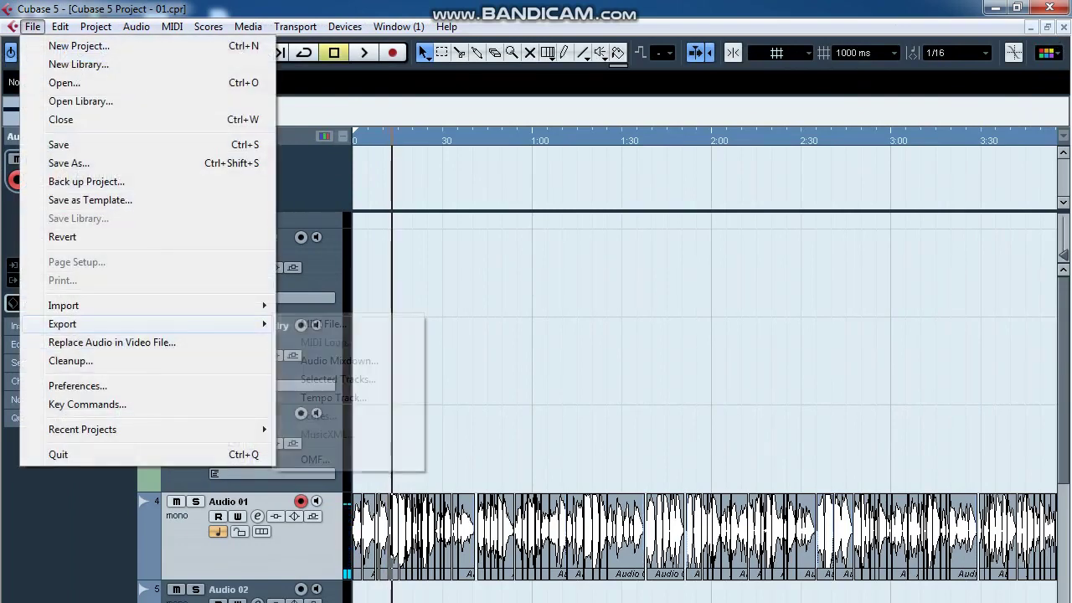
pyautogui.click(359, 361)
pyautogui.click(873, 358)
pyautogui.doubleClick(553, 81)
pyautogui.doubleClick(725, 93)
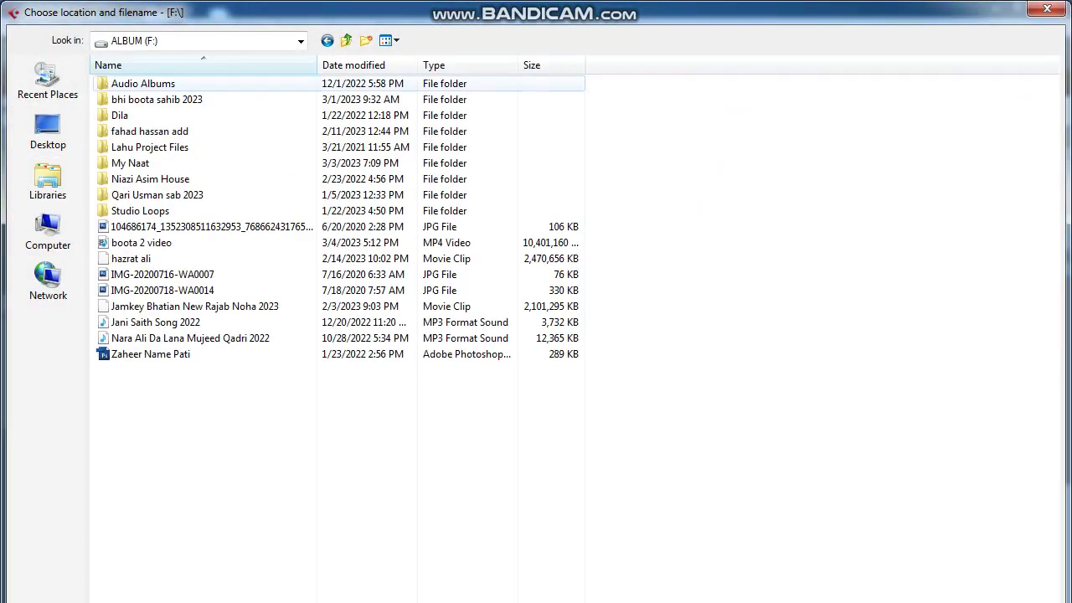
pyautogui.doubleClick(139, 84)
pyautogui.doubleClick(142, 84)
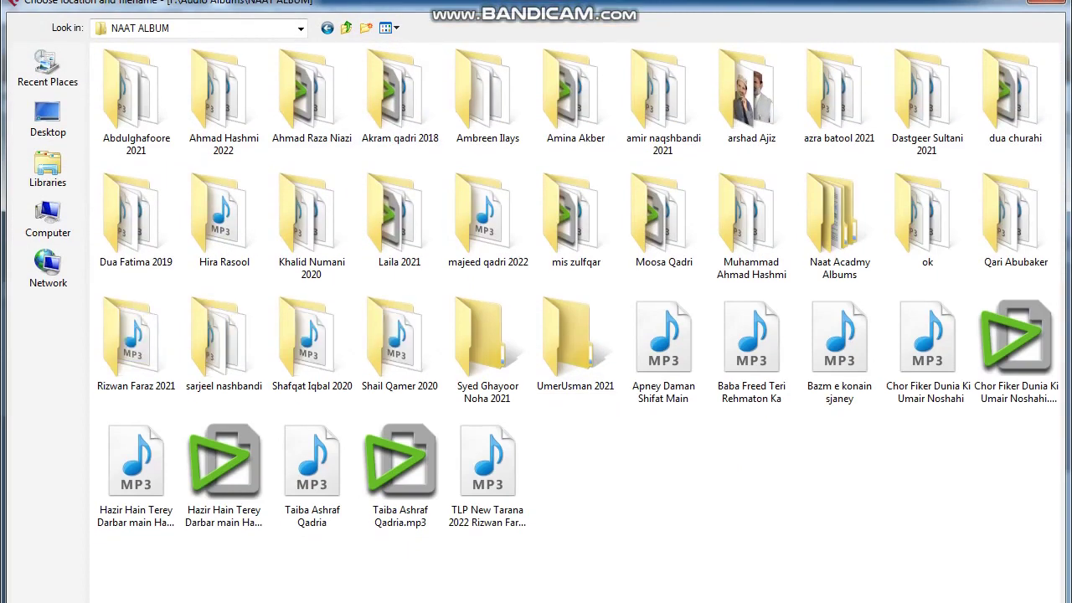
# Create a new 2023 folder, save as Aj Sun Le Meri Dua Moula, and start exporting.
pyautogui.click(366, 40)
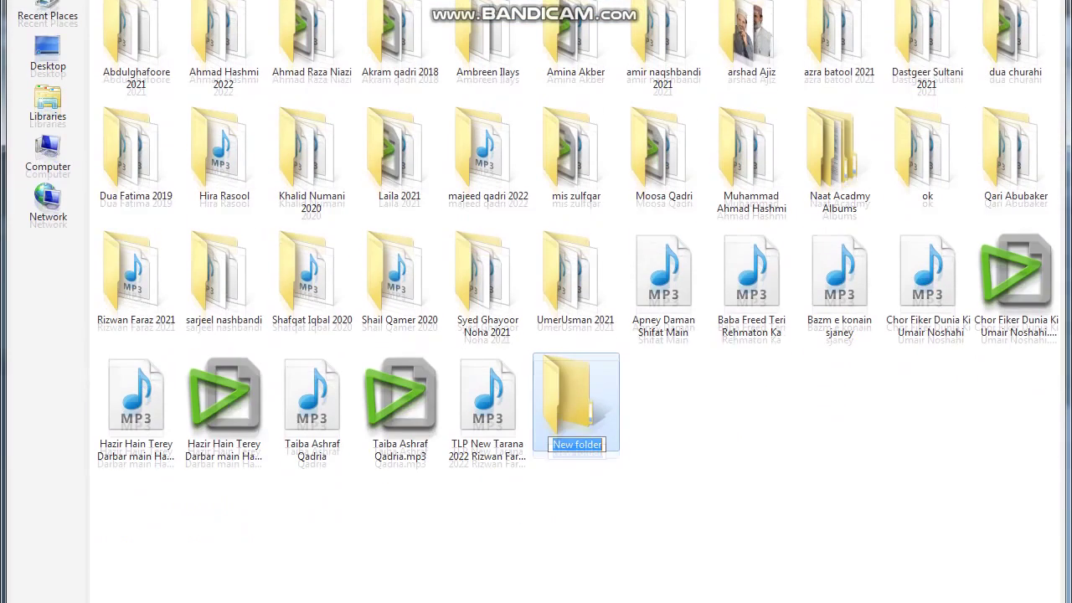
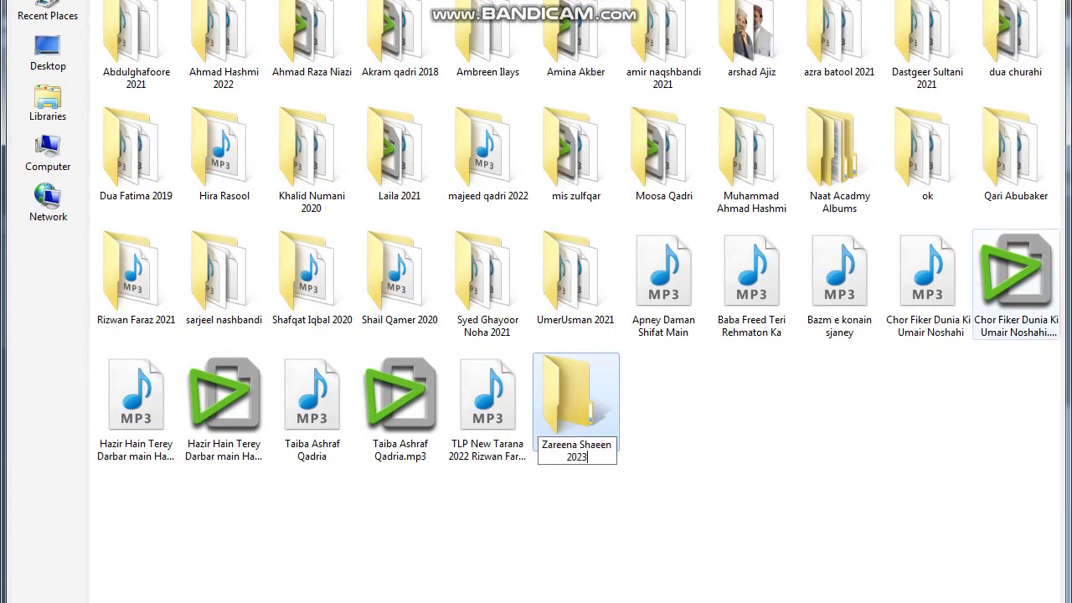
pyautogui.press('Return')
pyautogui.press('Return')
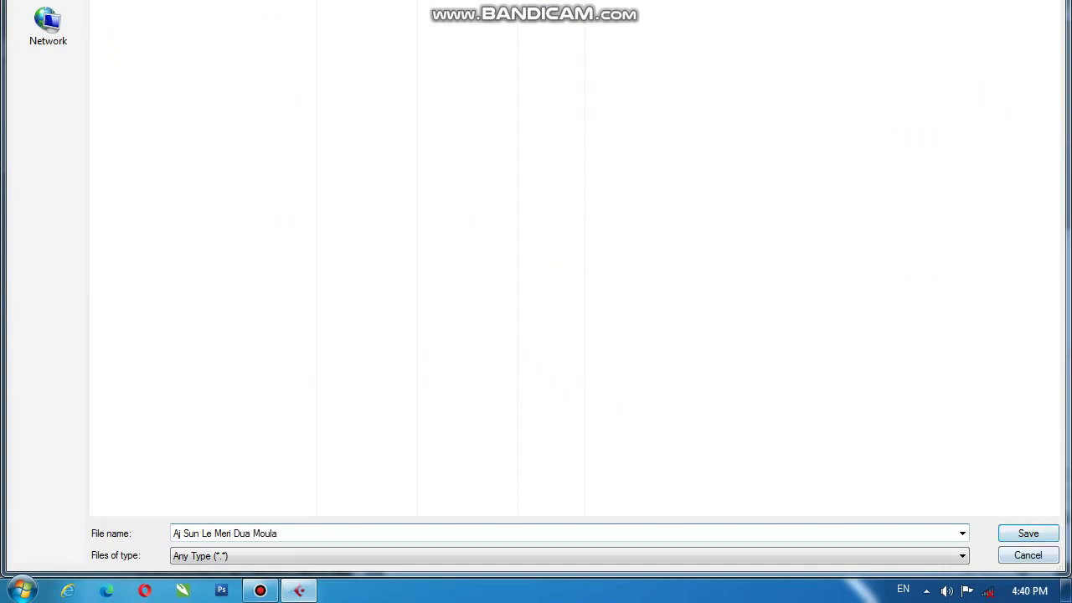
pyautogui.press('Return')
pyautogui.click(857, 402)
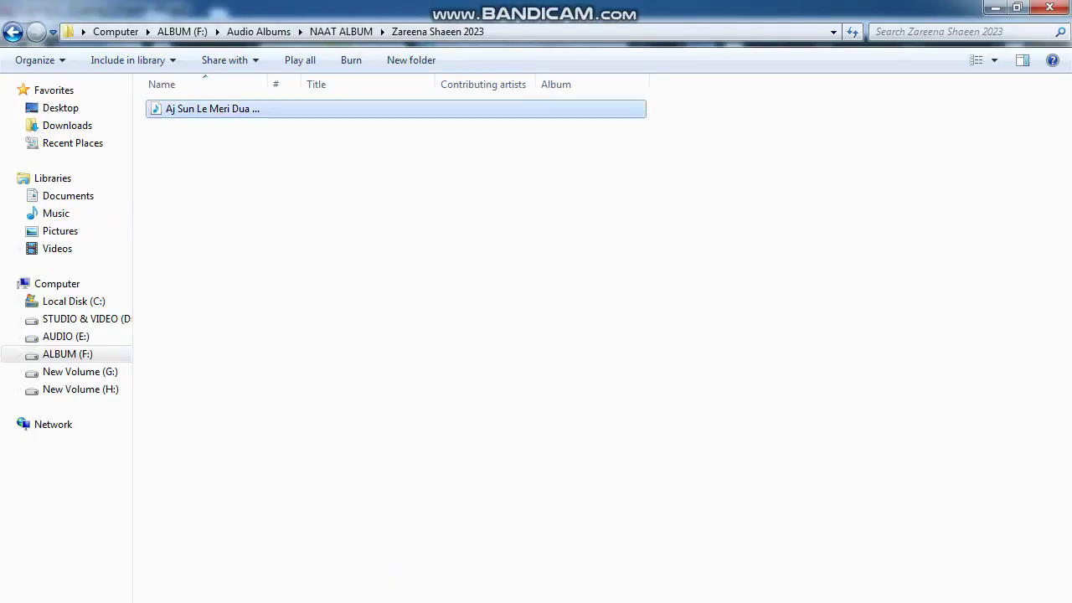
# Open the exported Aj Sun Le Meri Dua Moula.mp3 in VLC media player.
pyautogui.rightClick(213, 109)
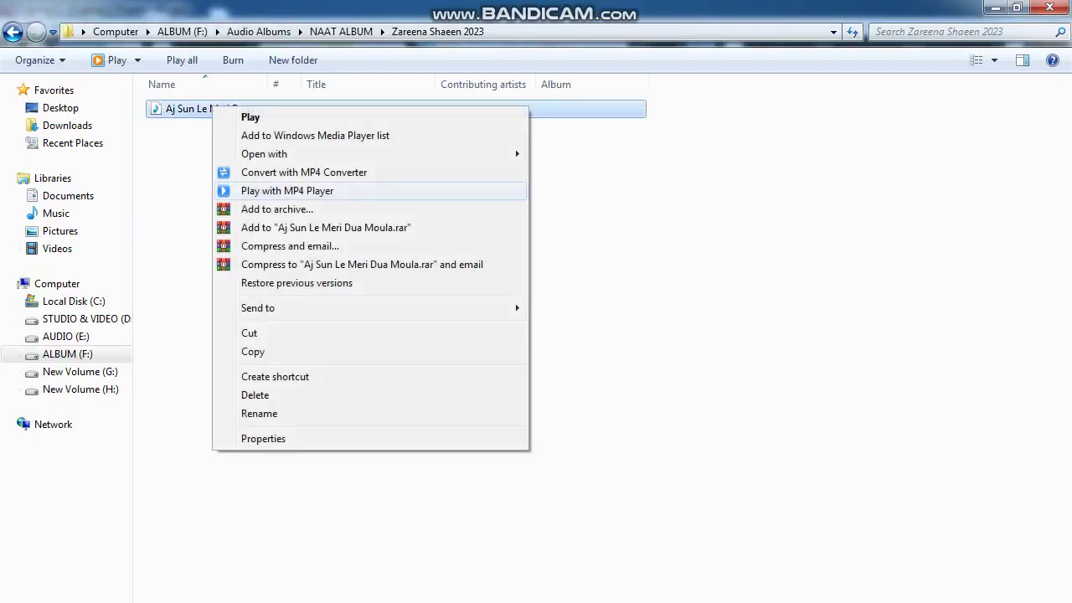
pyautogui.moveTo(264, 153)
pyautogui.click(591, 228)
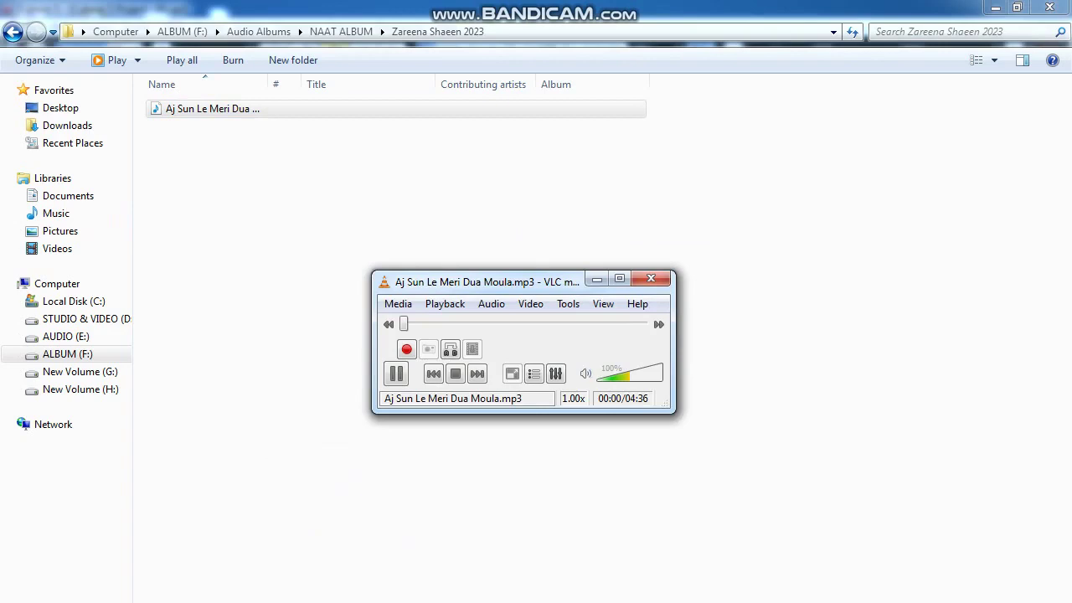